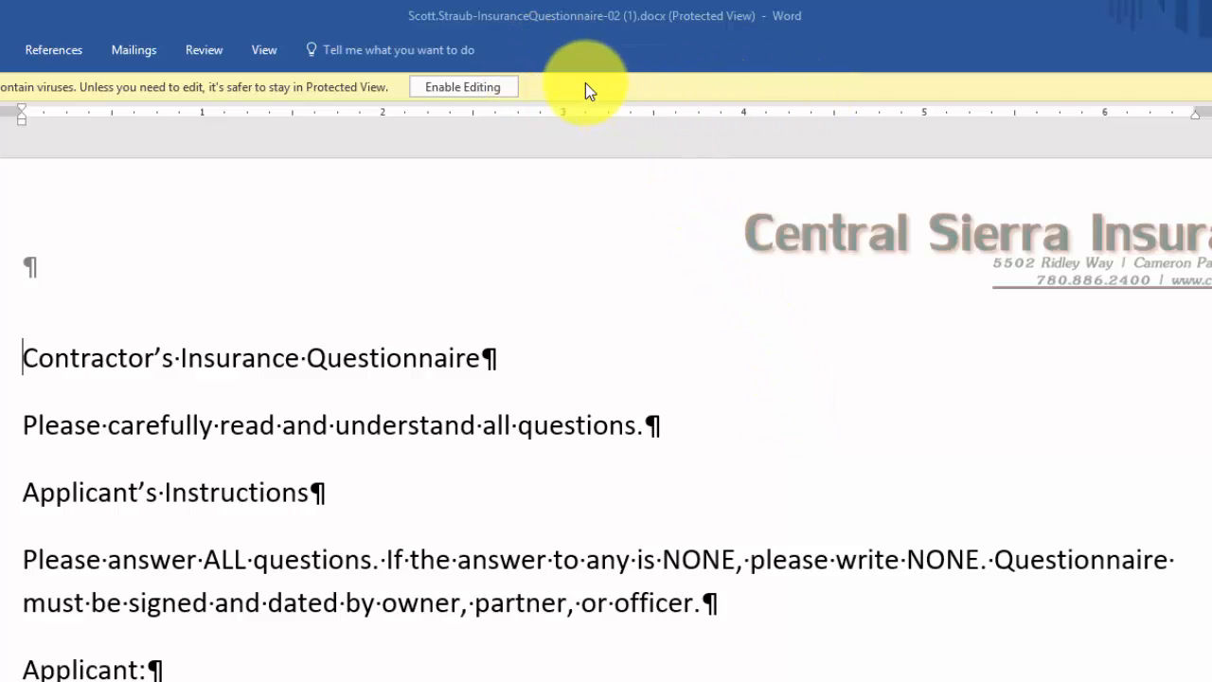
# - Enable editing of the questionnaire document that is open in Protected View
pyautogui.click(454, 86)
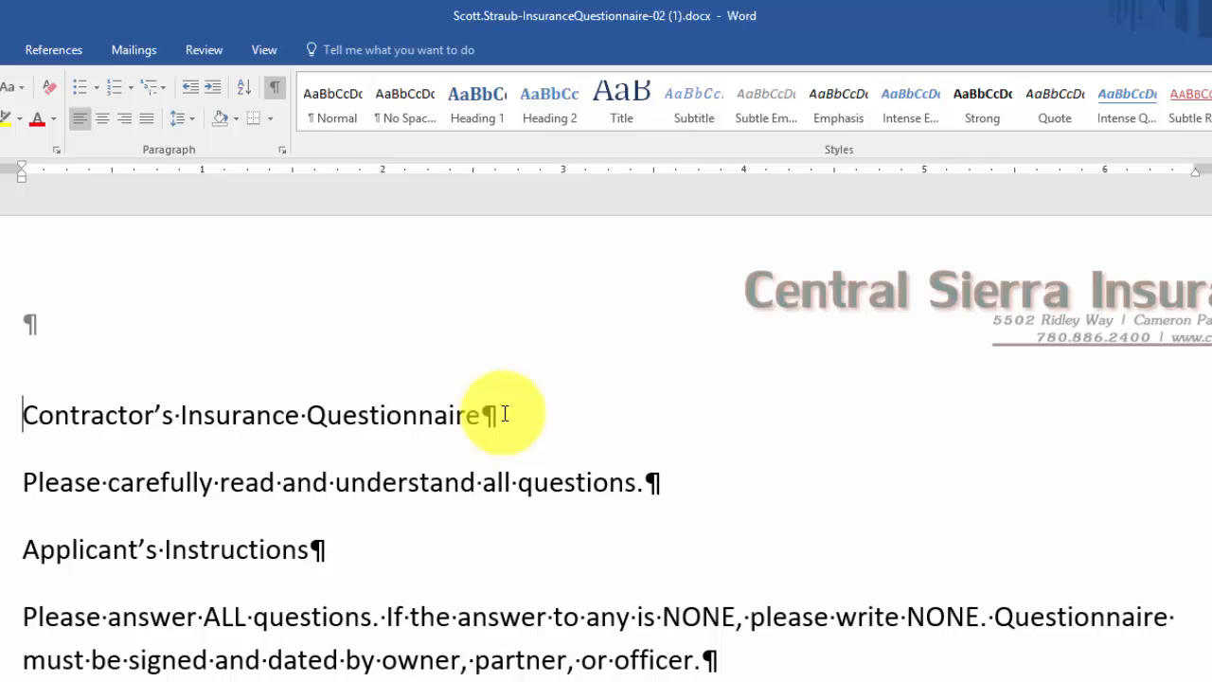
# - Turn the display of formatting marks off and back on twice
pyautogui.click(275, 91)
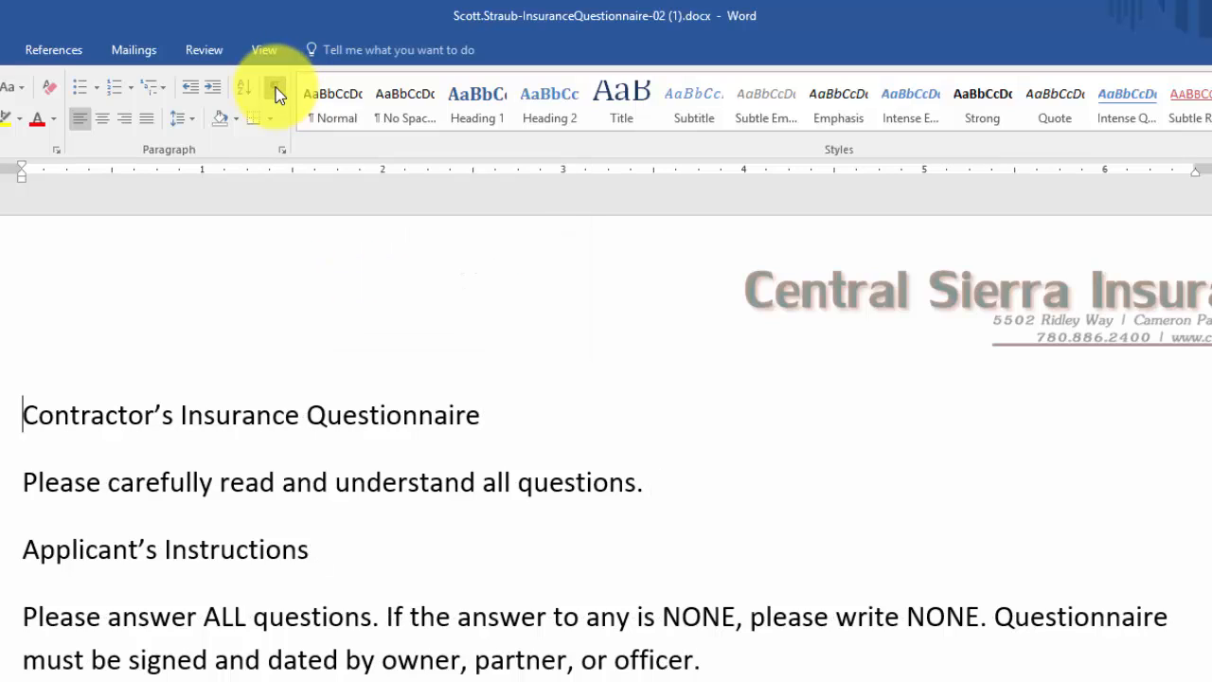
pyautogui.click(275, 92)
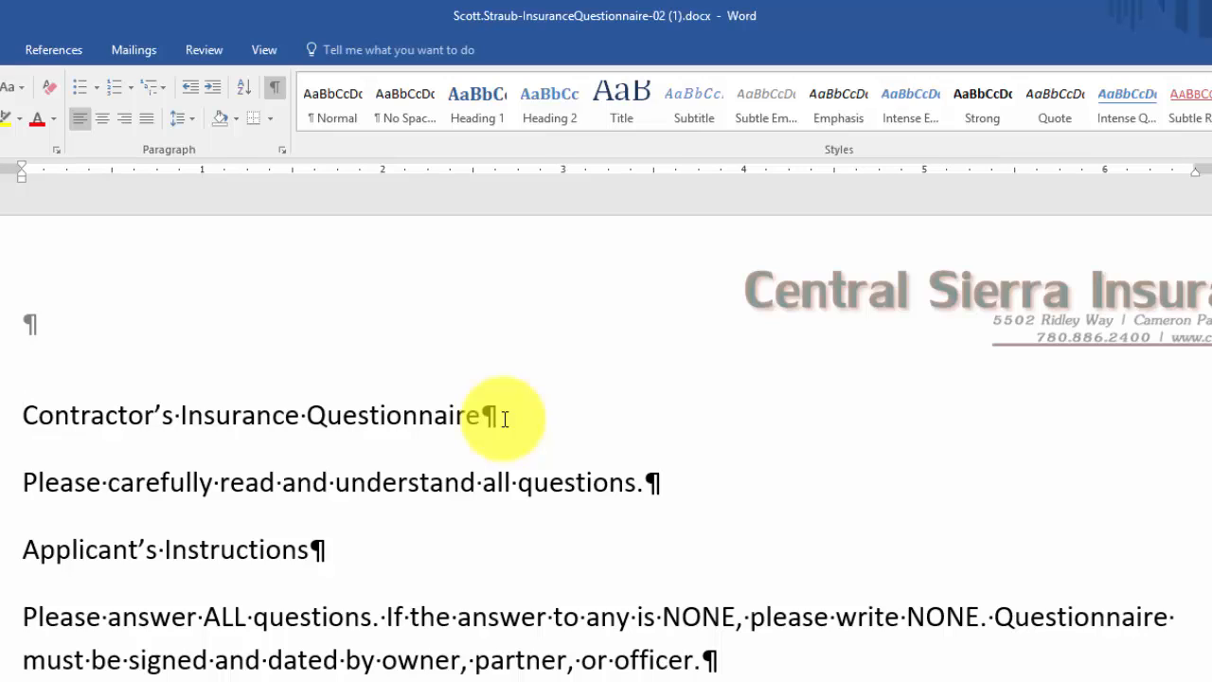
pyautogui.click(274, 94)
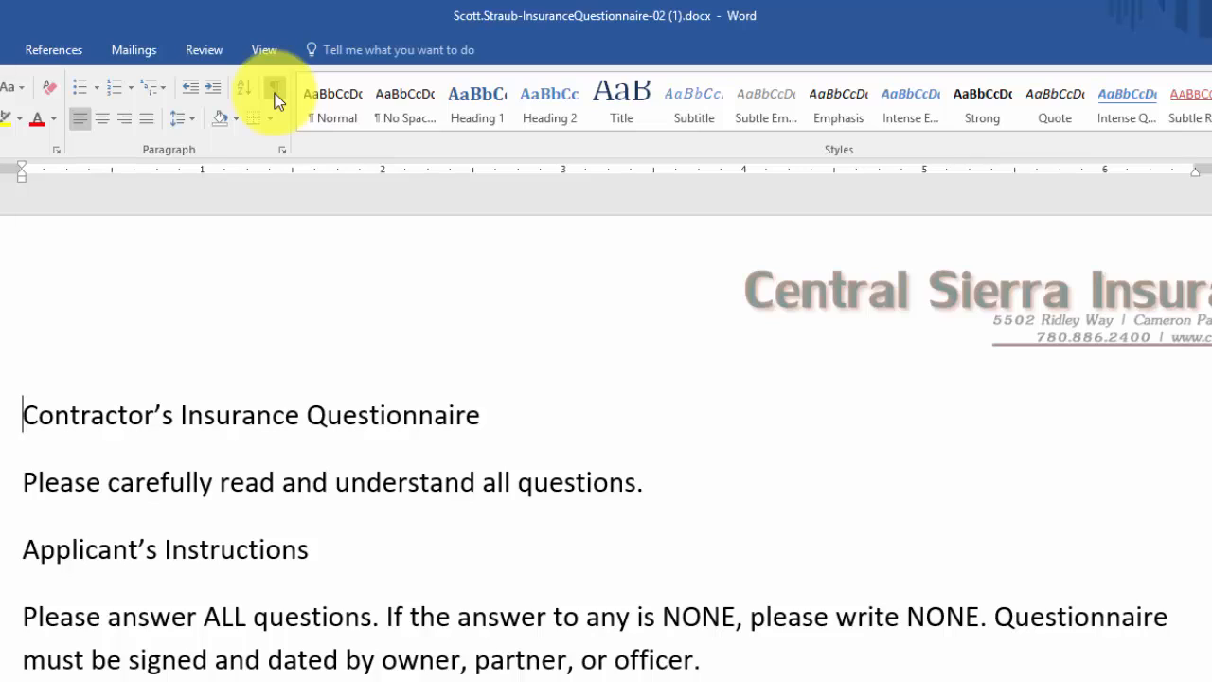
pyautogui.click(275, 95)
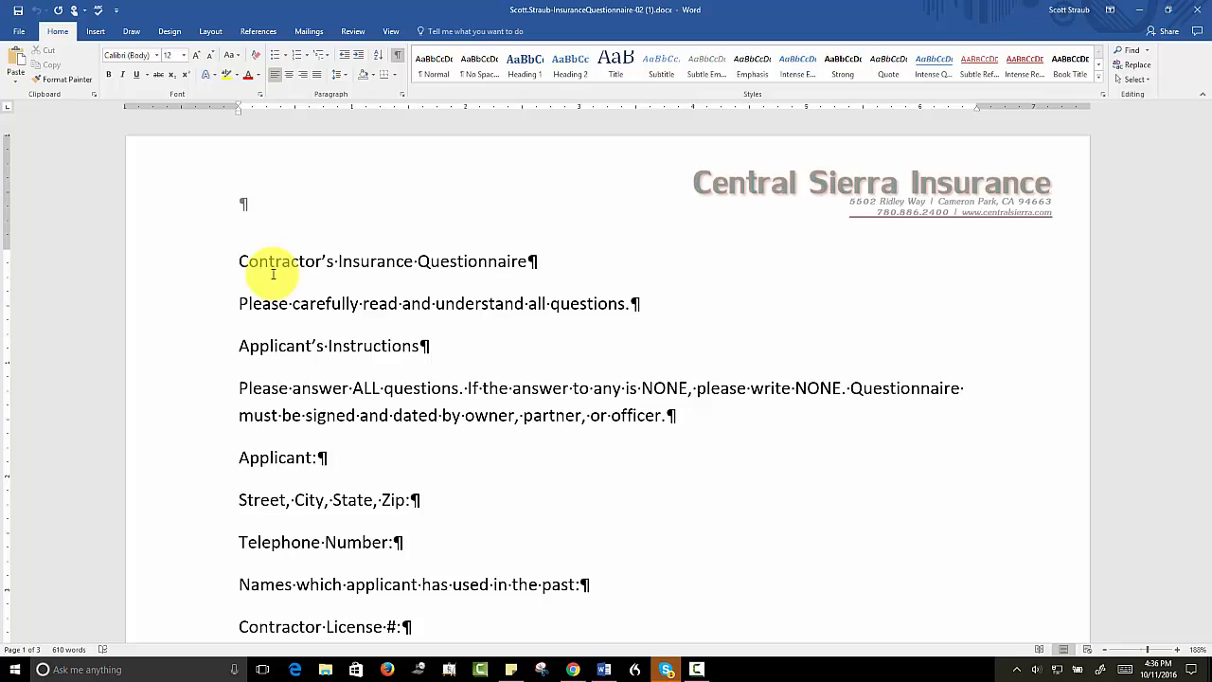
# - Open the custom margin settings for the whole document and set the left margin to 0.75"
pyautogui.click(210, 31)
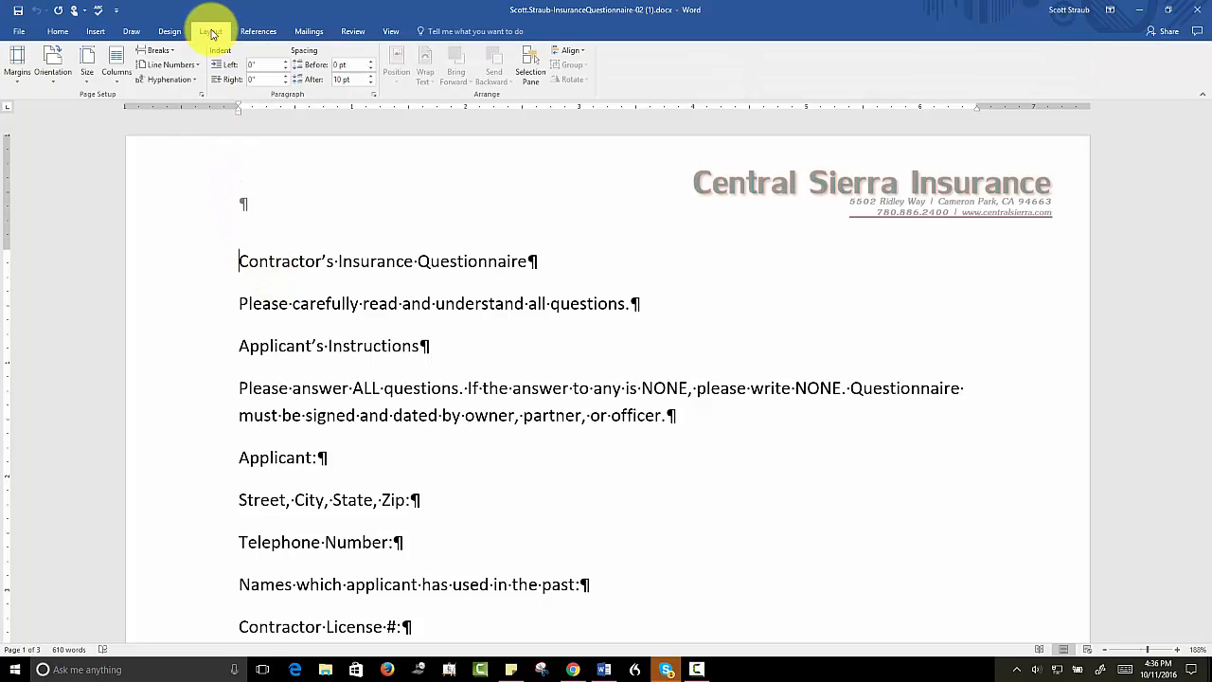
pyautogui.click(17, 78)
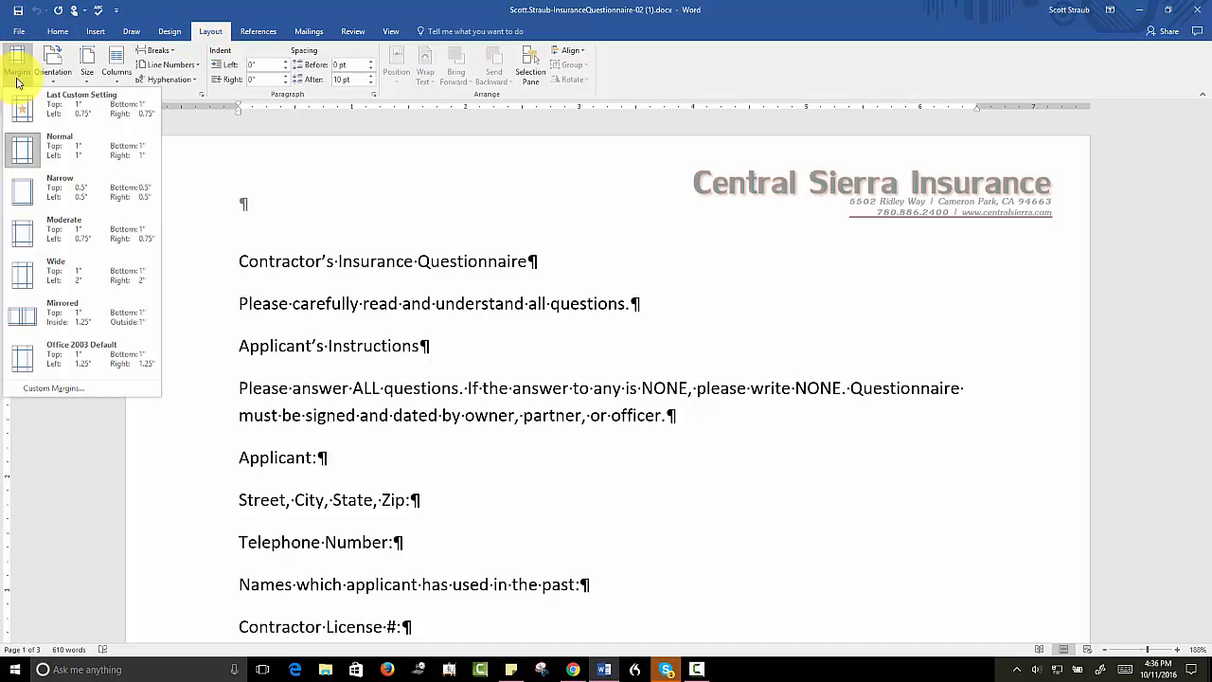
pyautogui.click(52, 390)
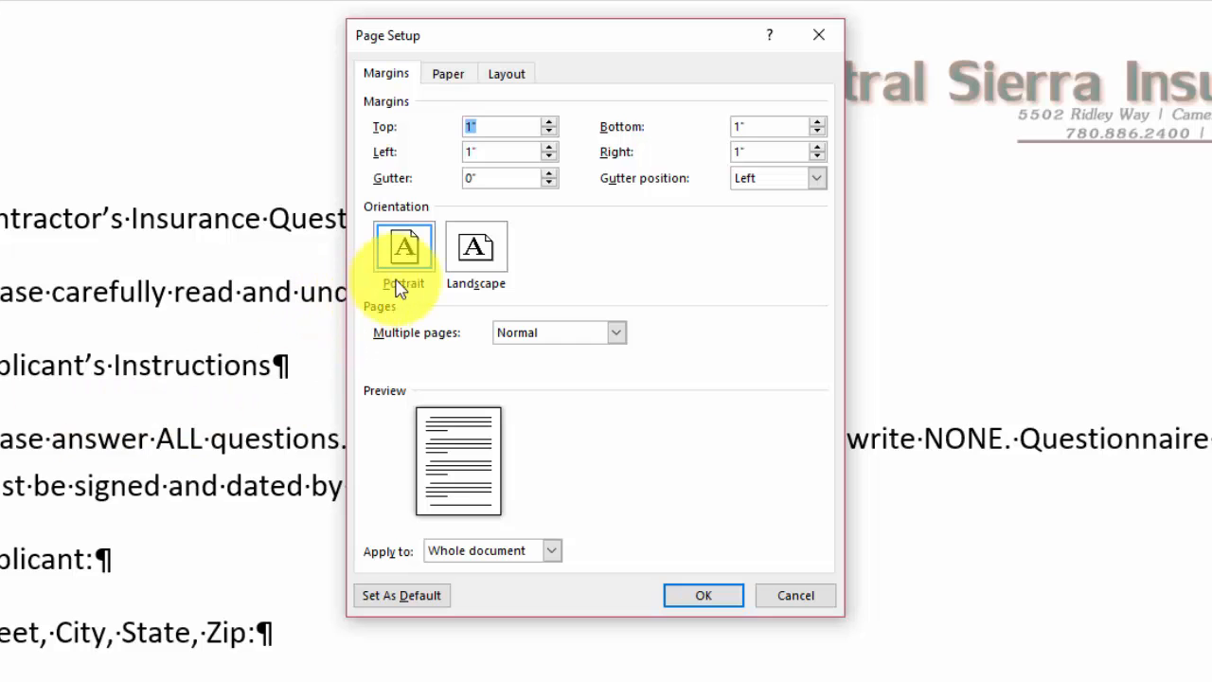
pyautogui.click(550, 158)
pyautogui.click(550, 157)
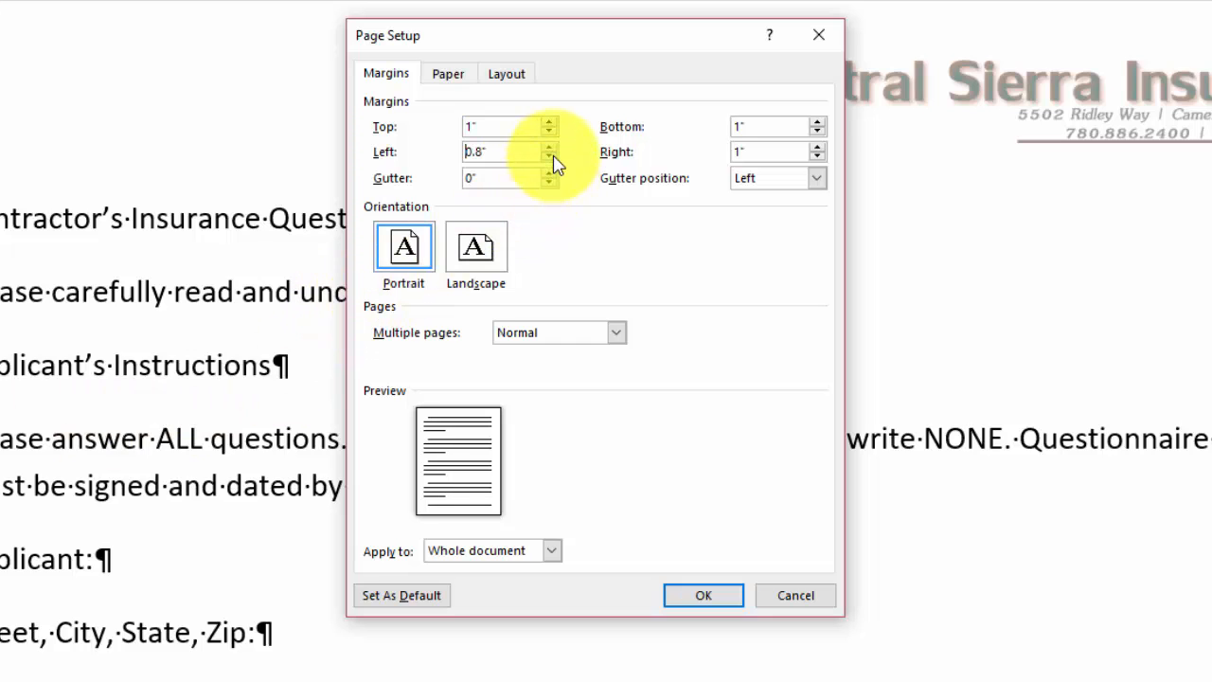
pyautogui.click(550, 157)
pyautogui.click(550, 157)
pyautogui.click(548, 156)
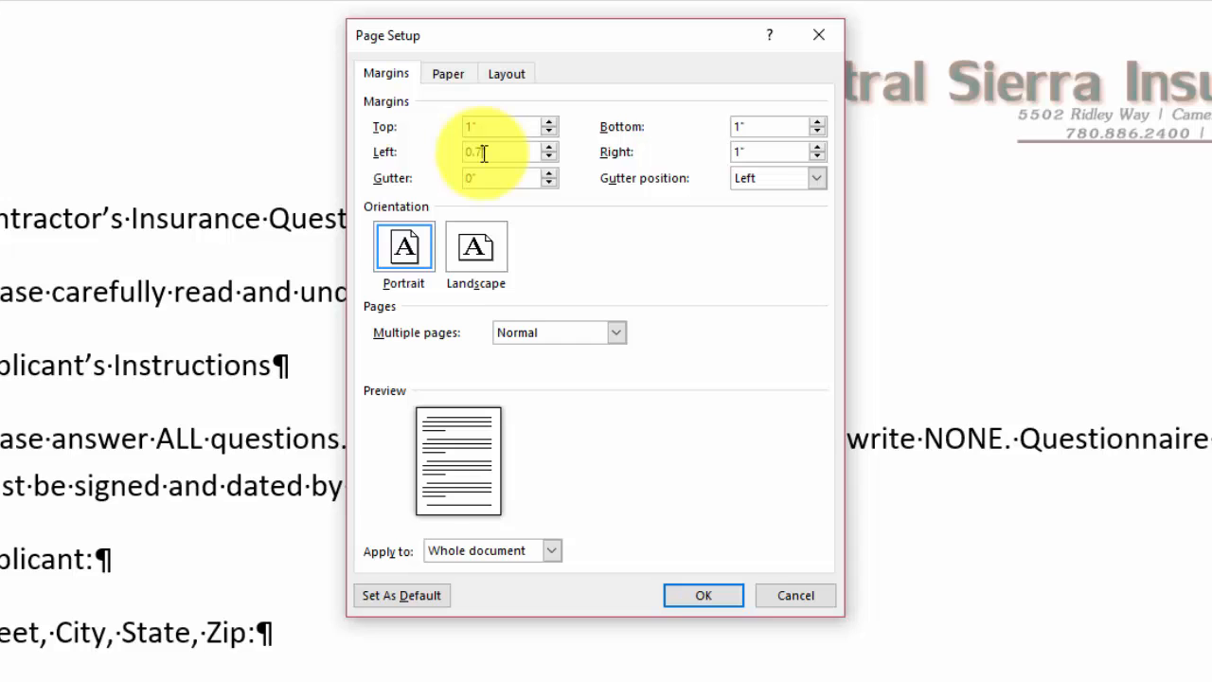
pyautogui.write('5')
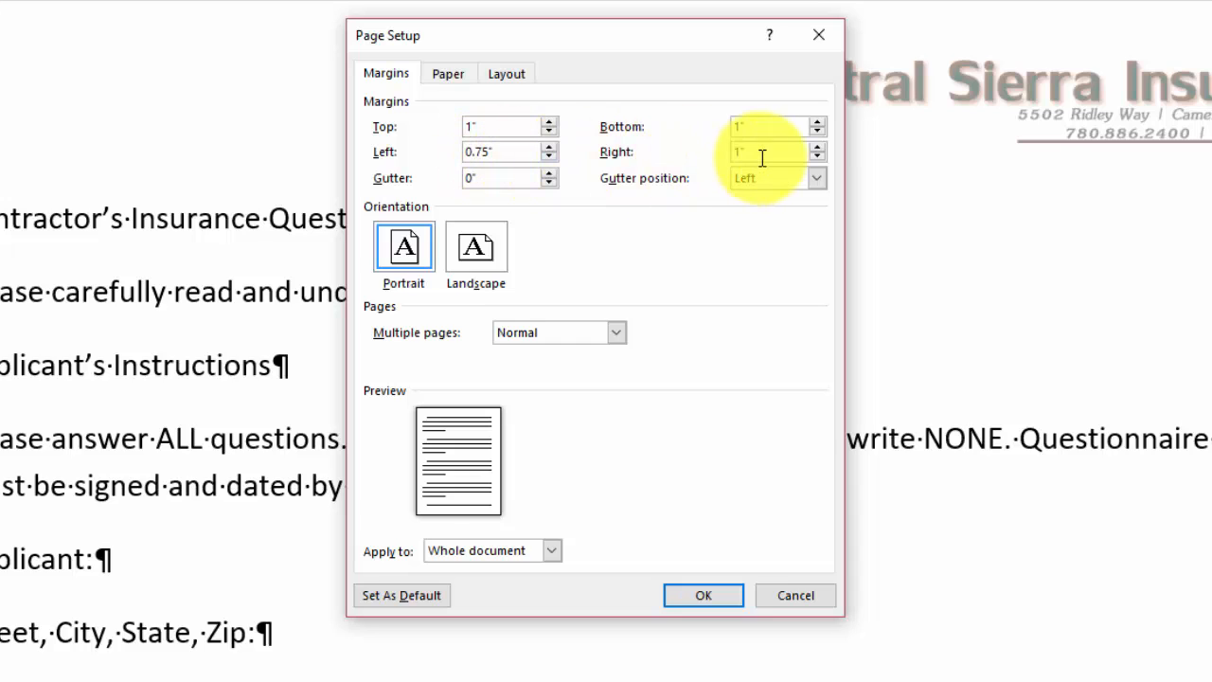
# - Set the right margin to 0.75" and apply the page setup to the whole document
pyautogui.moveTo(762, 153); pyautogui.dragTo(710, 154)
pyautogui.press('BackSpace')
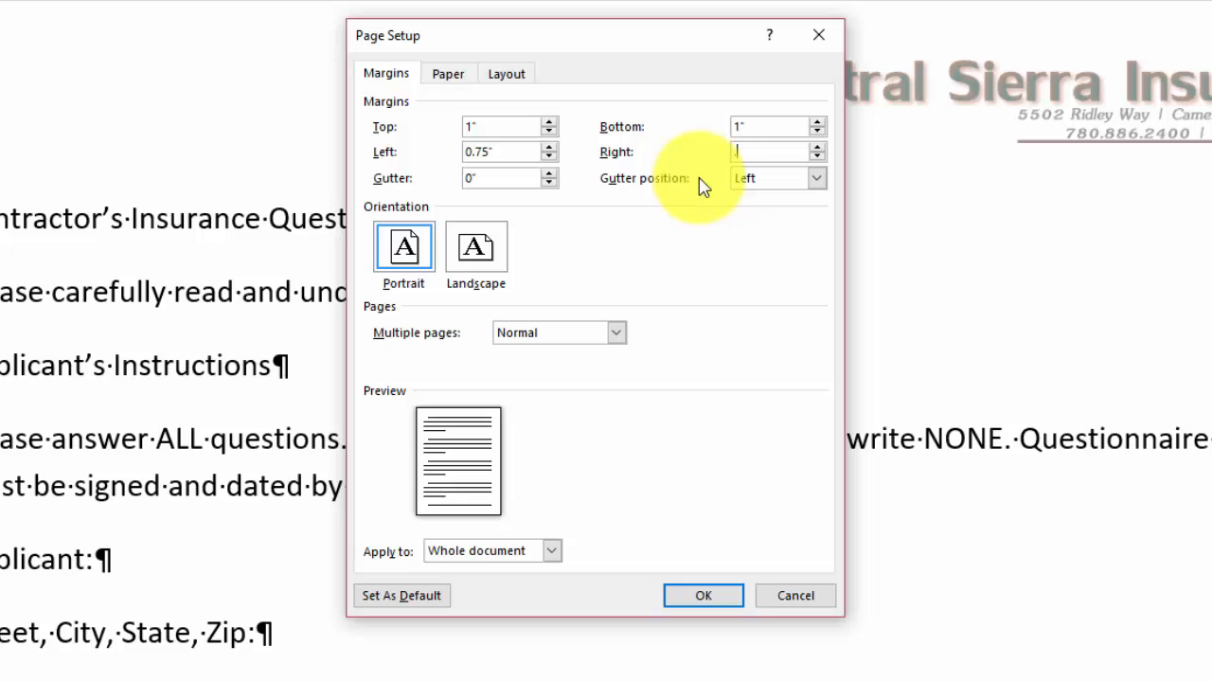
pyautogui.write('.75')
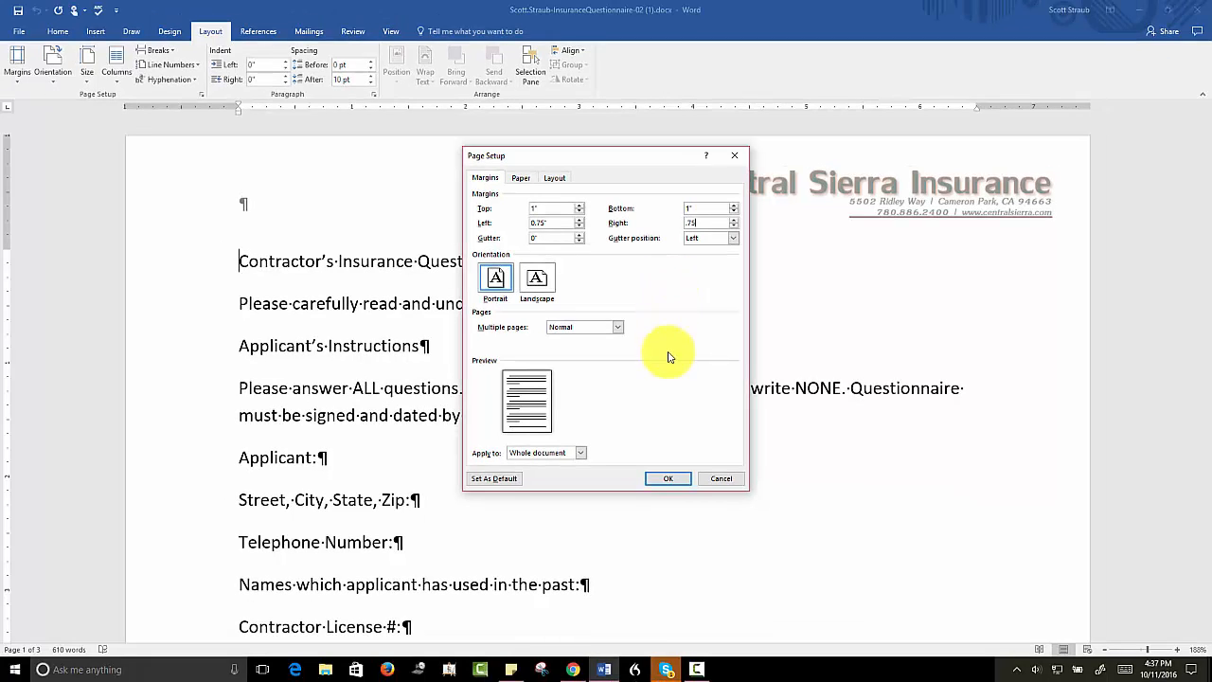
pyautogui.click(667, 481)
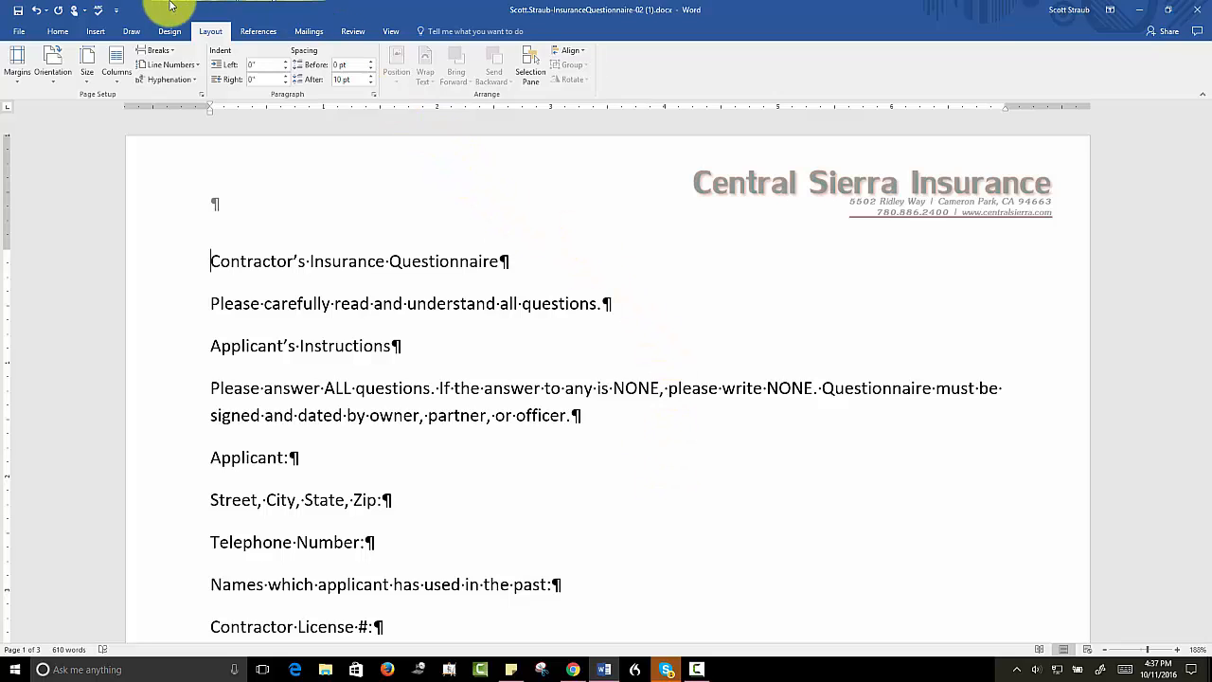
# - Apply the Integral theme to the document and change its theme colors to Aspect
pyautogui.click(170, 33)
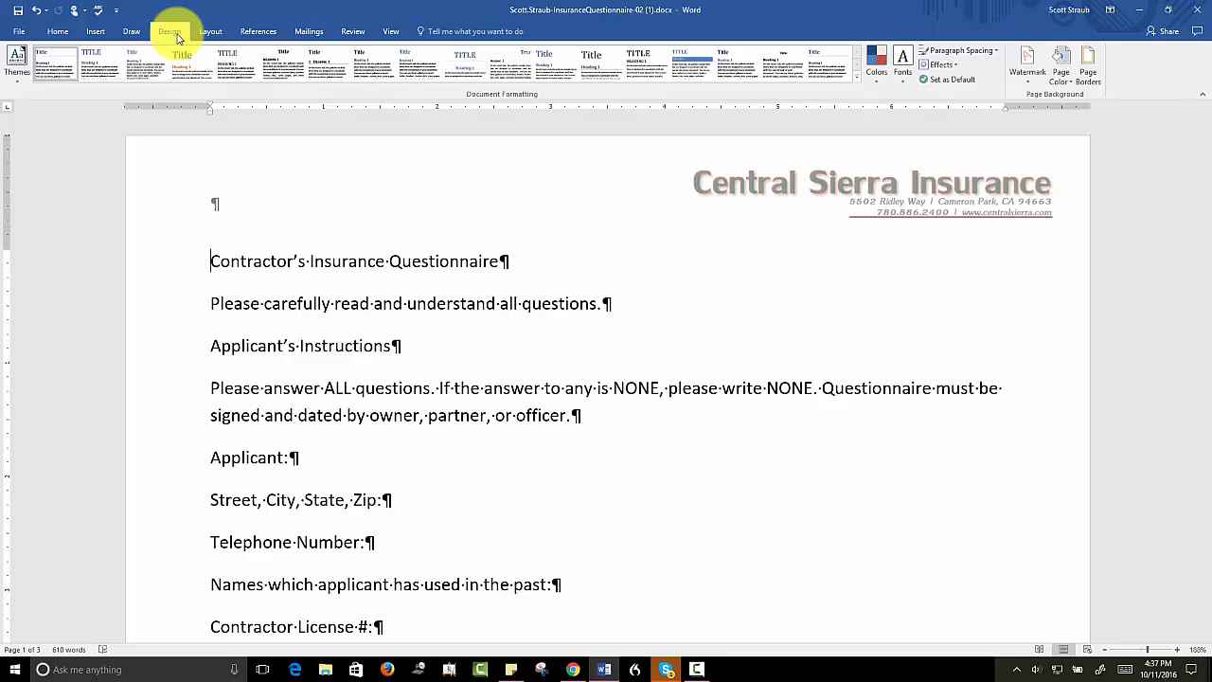
pyautogui.click(15, 85)
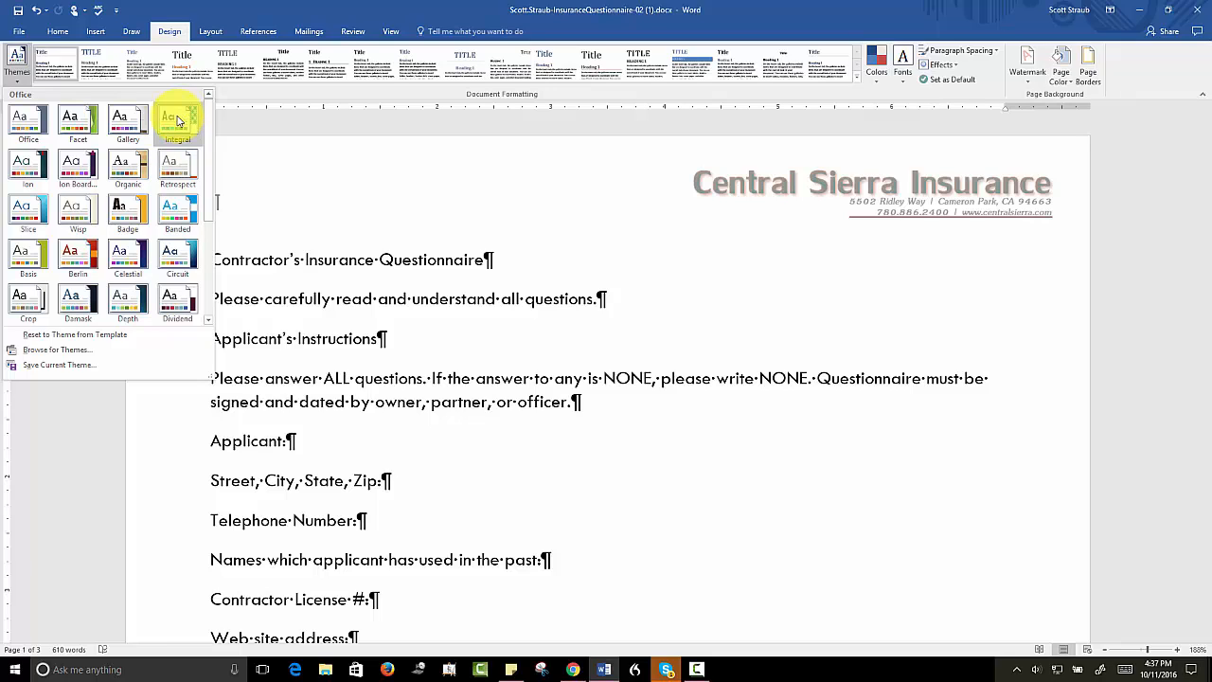
pyautogui.click(176, 120)
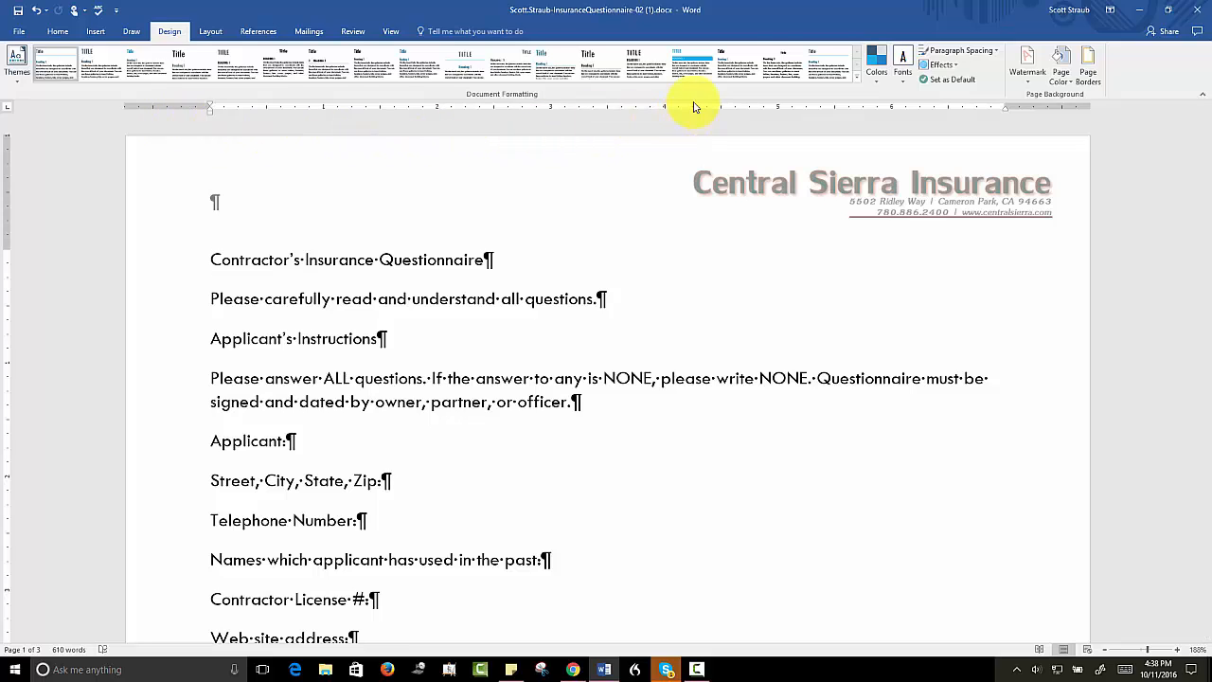
pyautogui.click(877, 86)
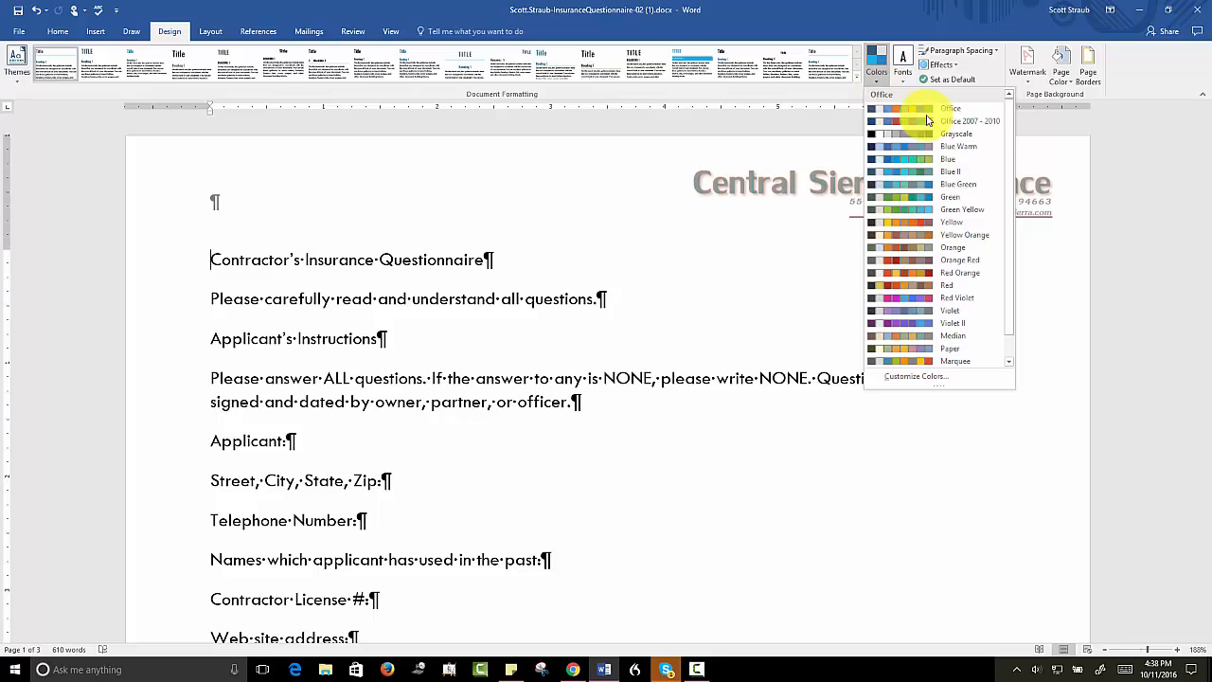
pyautogui.scroll(-1, 1009, 176)
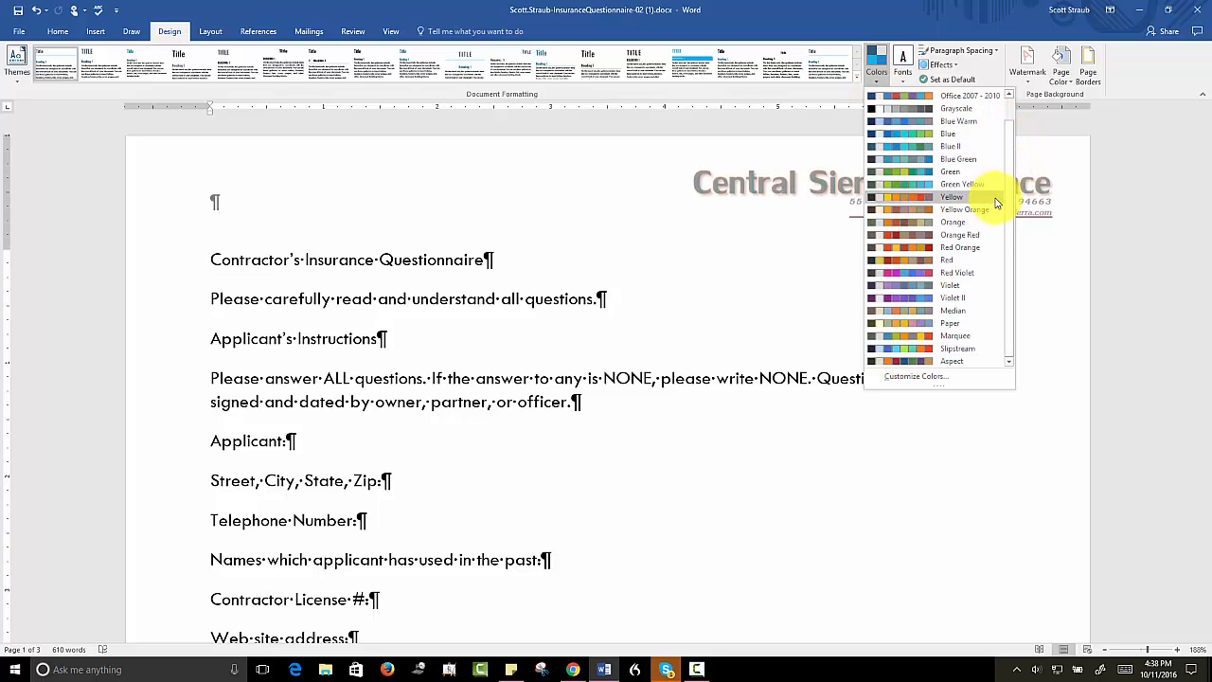
pyautogui.click(951, 362)
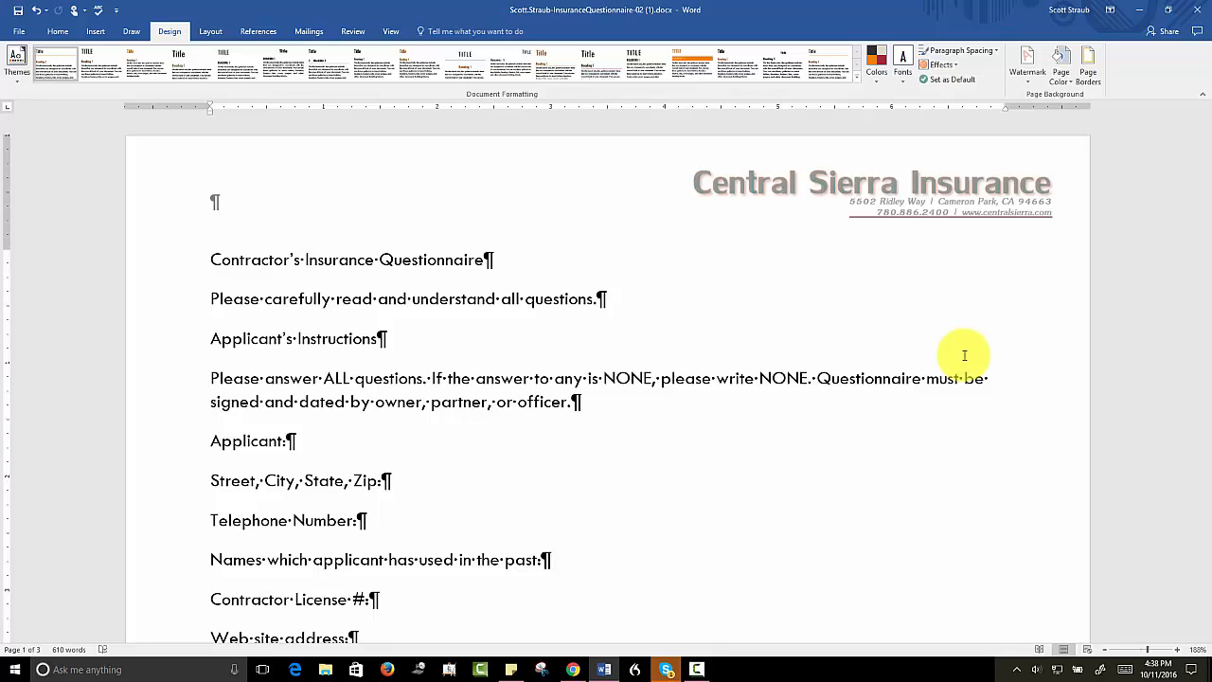
# - Select the entire document text and set its font size to 11
pyautogui.hotkey('ctrl', 'a')
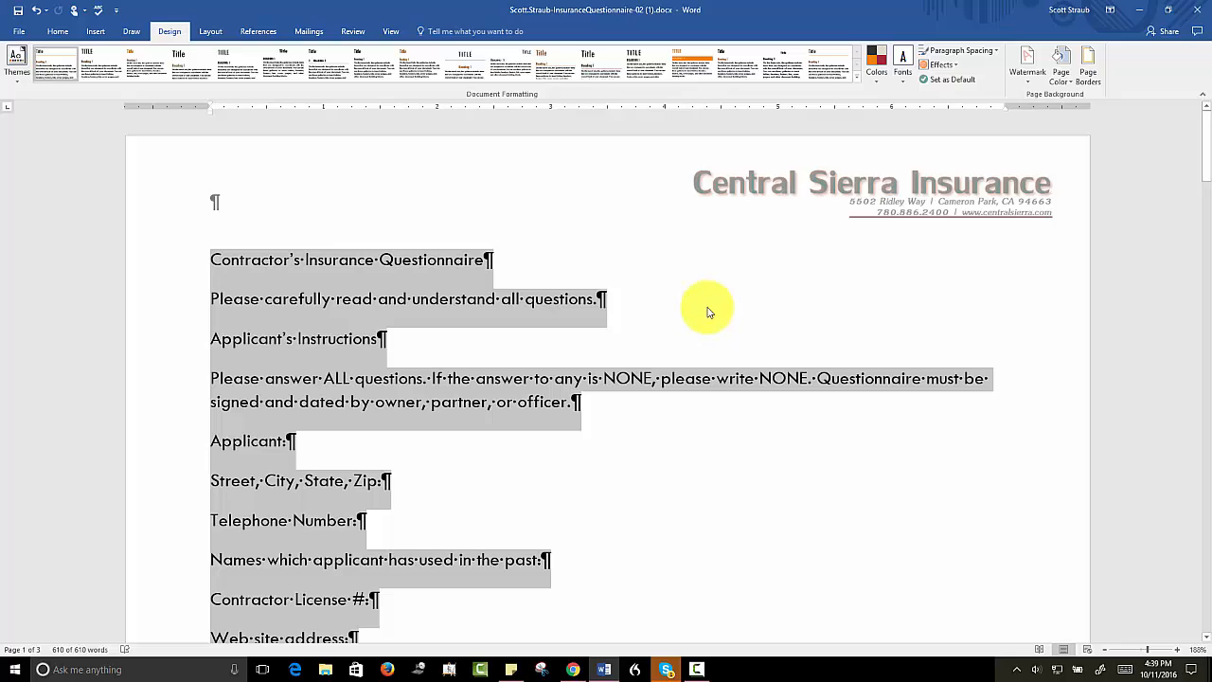
pyautogui.click(55, 34)
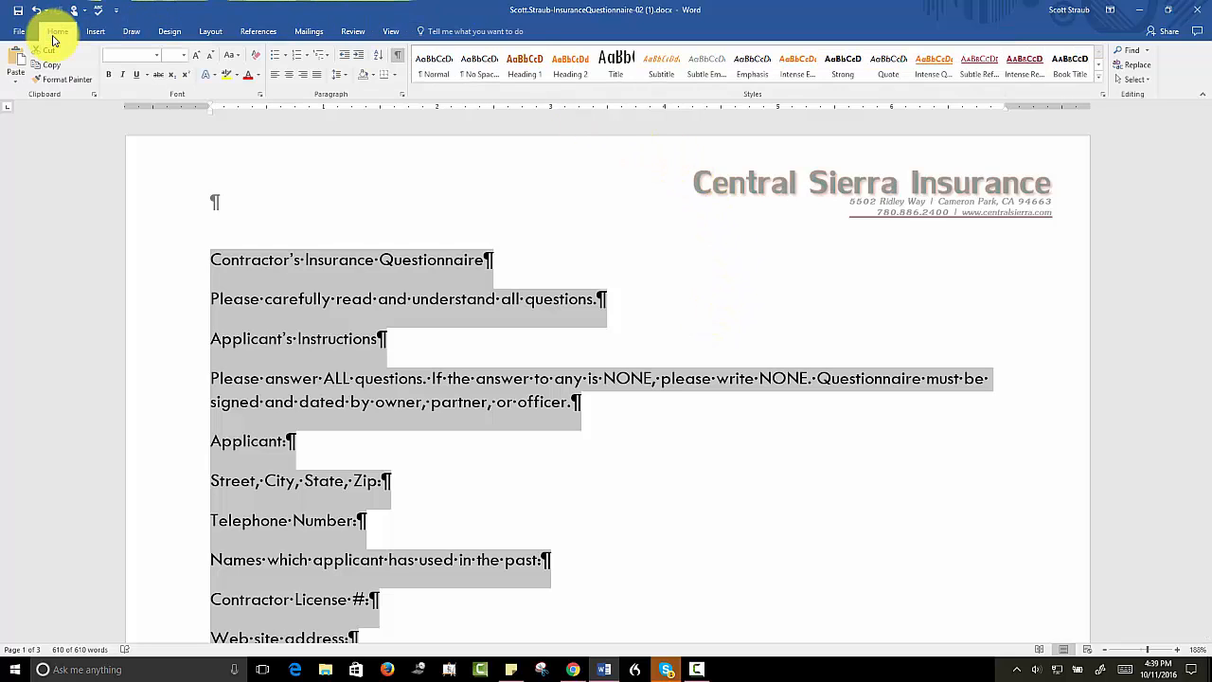
pyautogui.click(185, 57)
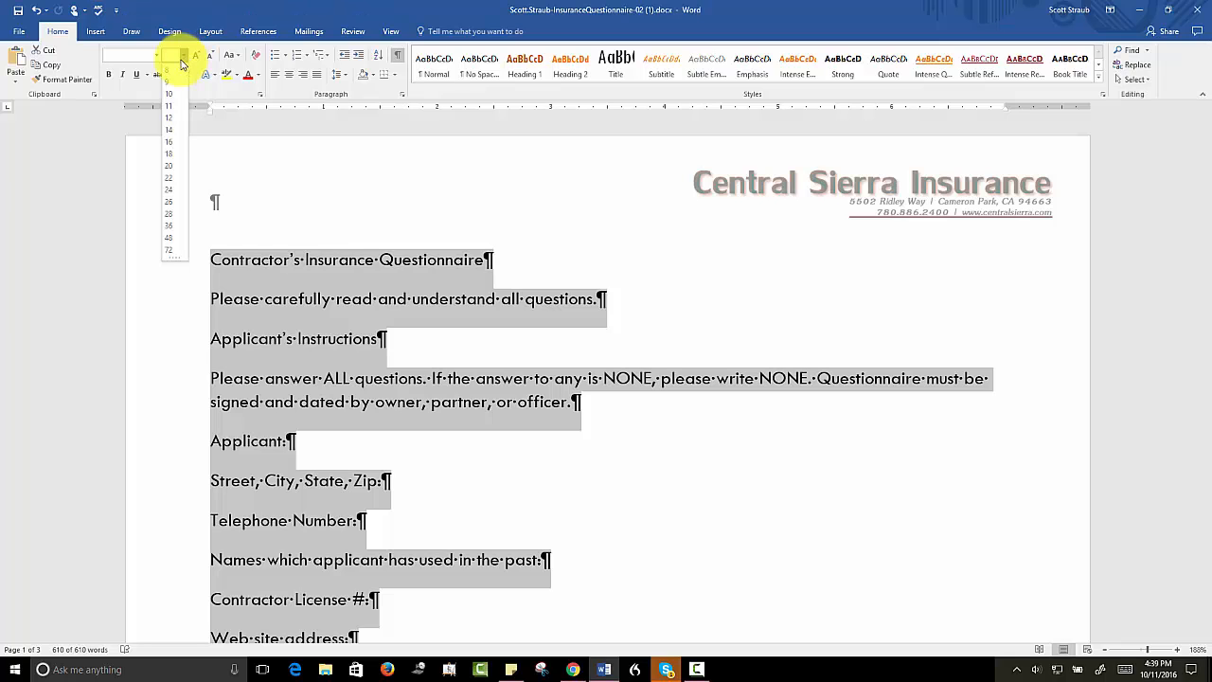
pyautogui.click(169, 106)
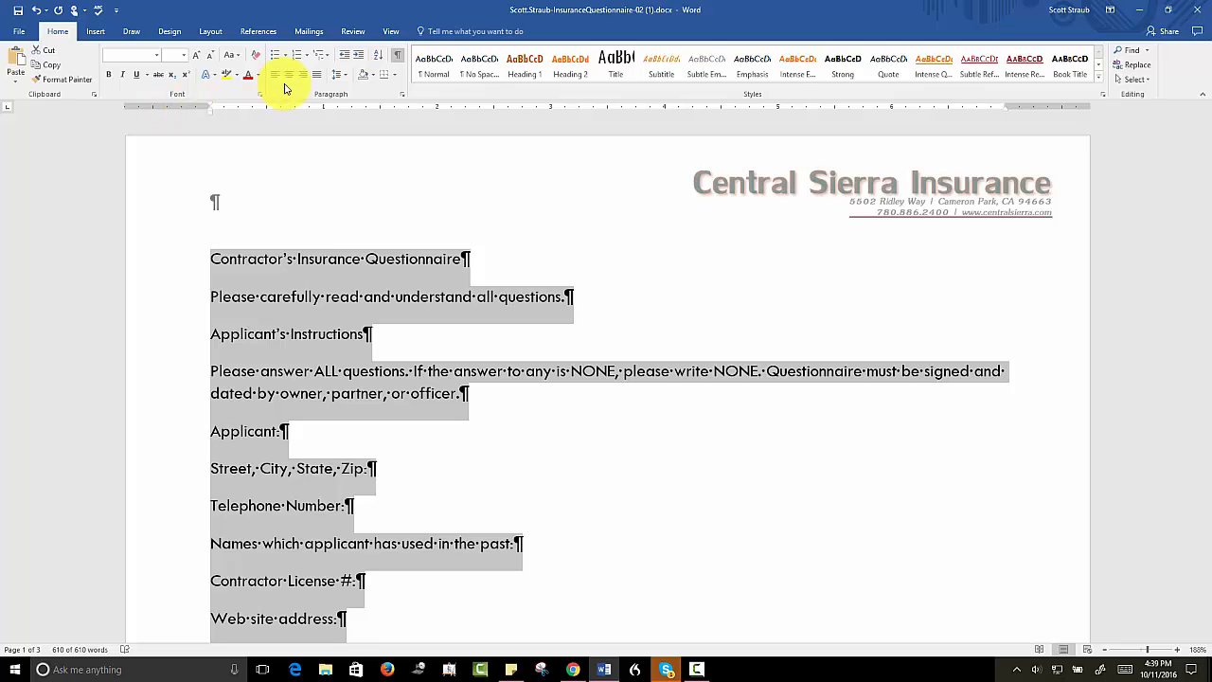
# - Set the selected paragraphs to single line spacing with 6 pt spacing after
pyautogui.click(403, 96)
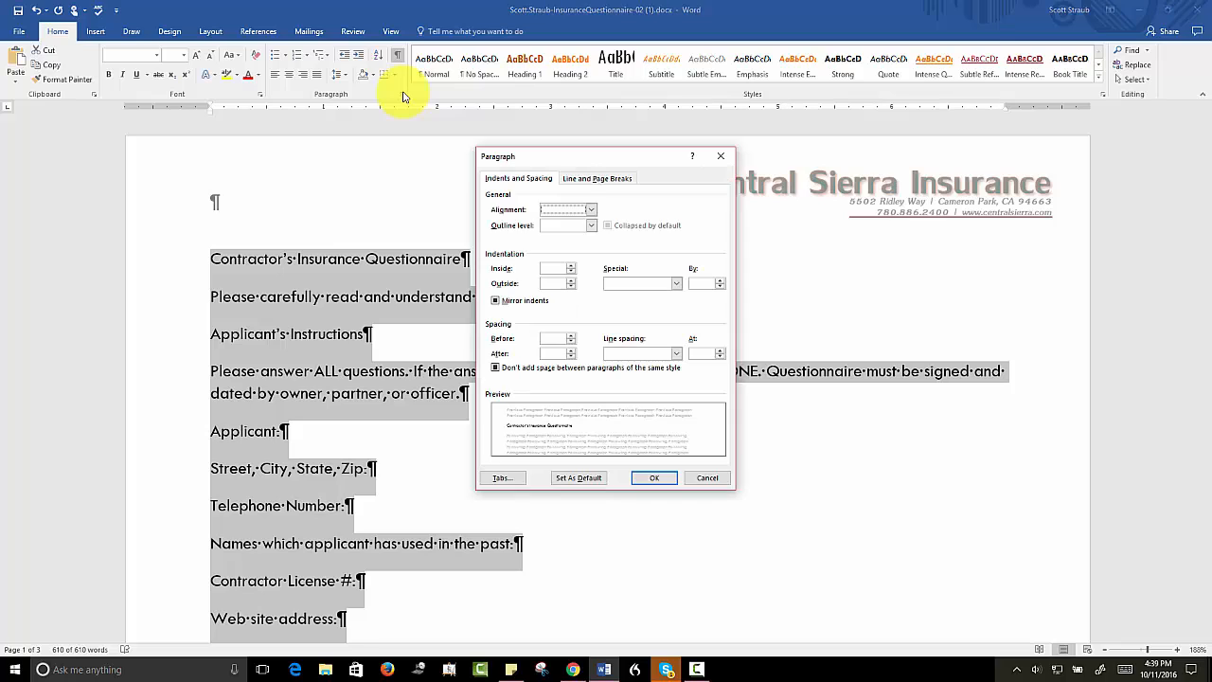
pyautogui.click(676, 354)
pyautogui.click(631, 364)
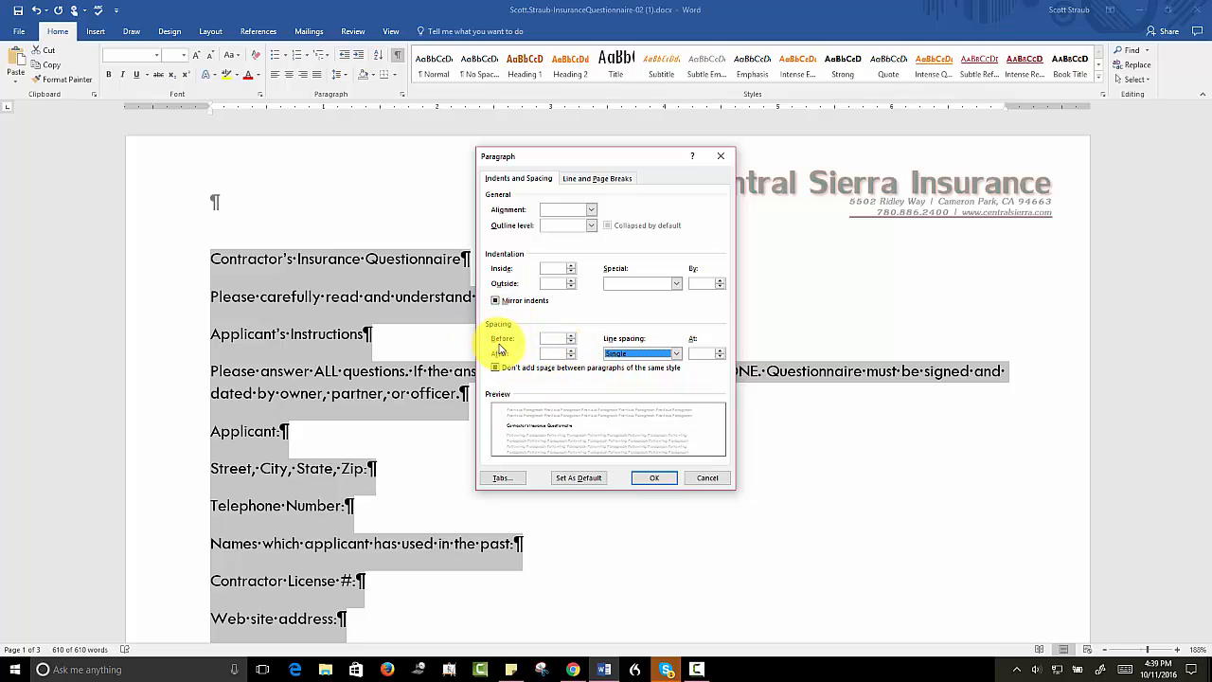
pyautogui.click(566, 353)
pyautogui.write('6')
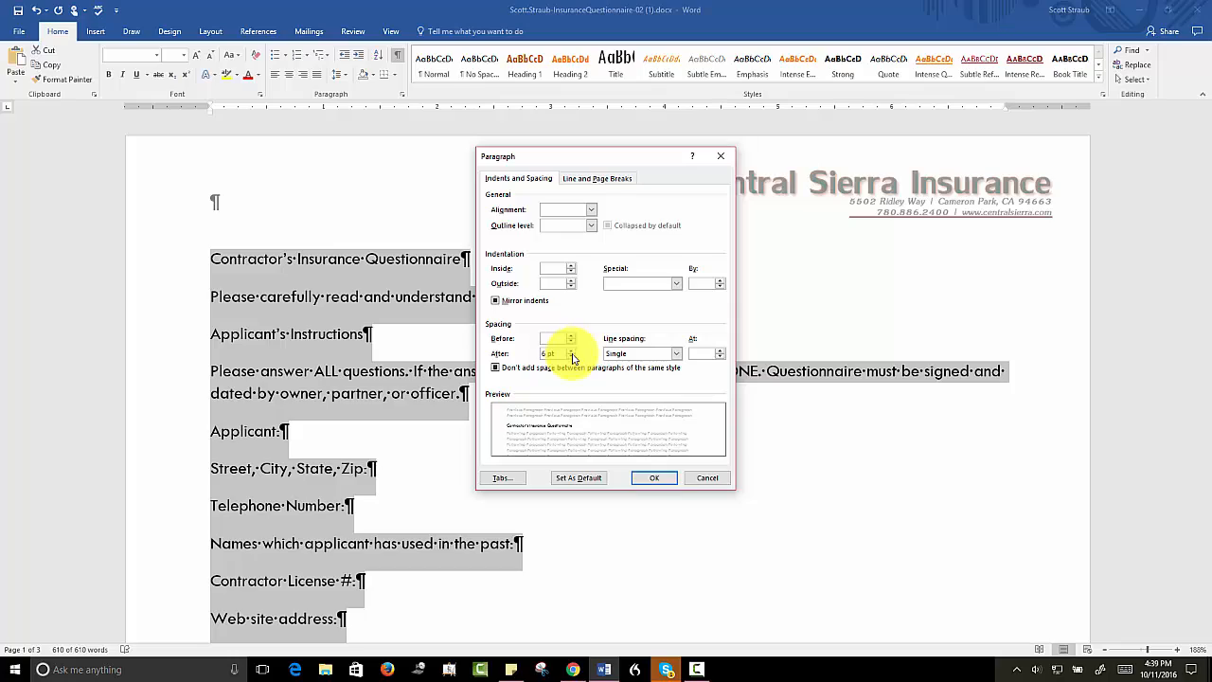
pyautogui.click(654, 480)
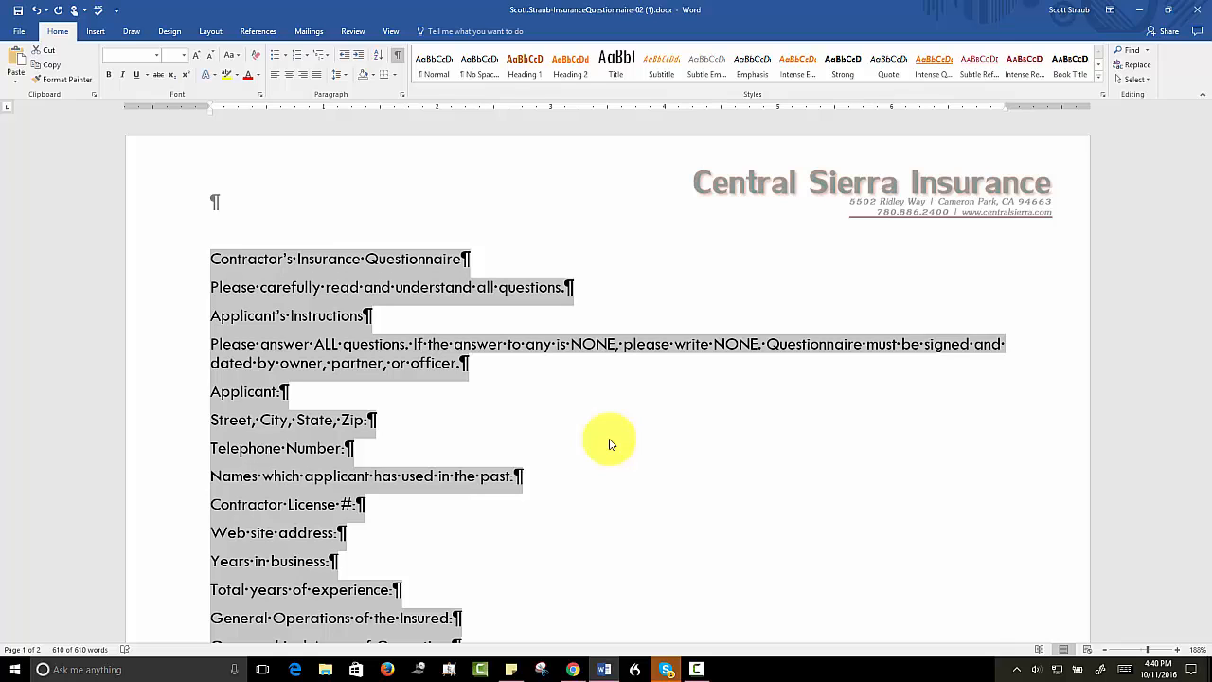
# - Apply the Title style to the first line, "Contractor's Insurance Questionnaire"
pyautogui.click(215, 266)
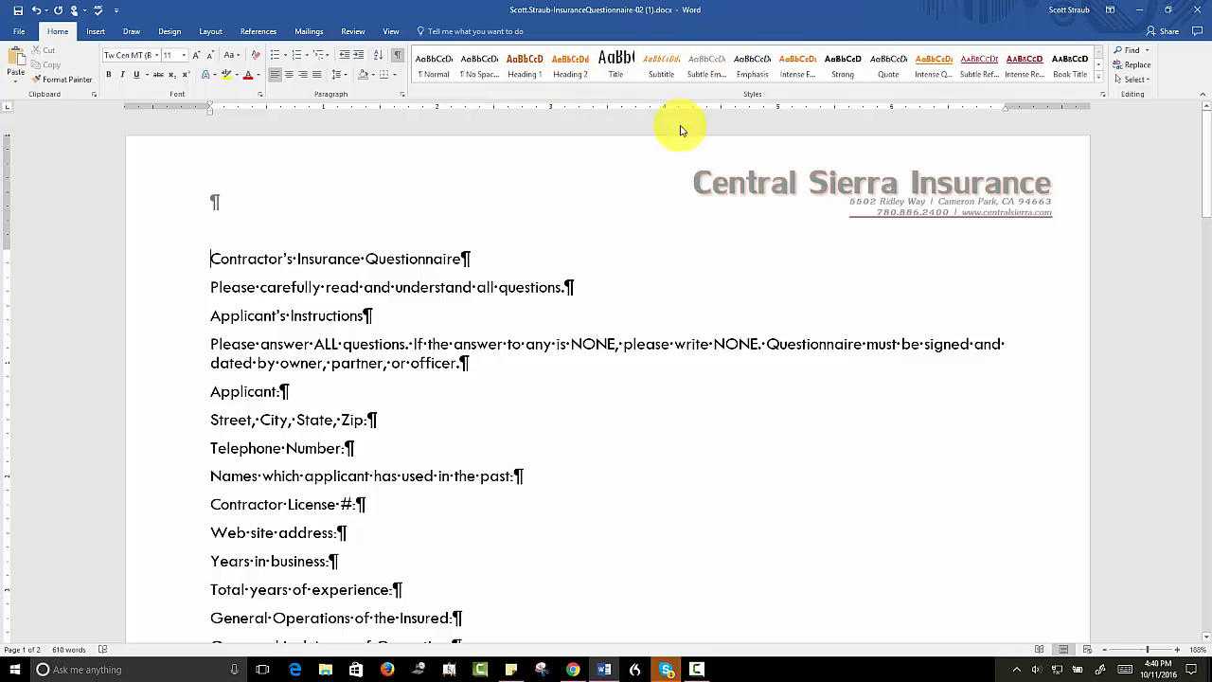
pyautogui.click(889, 65)
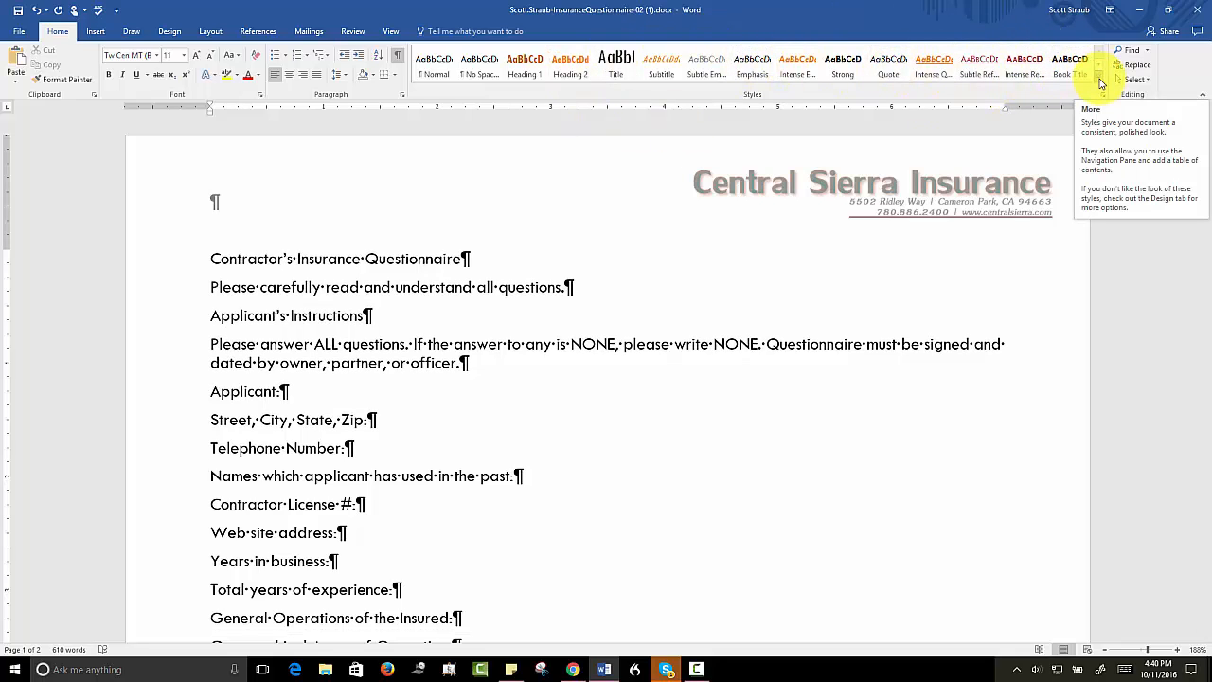
pyautogui.click(1101, 83)
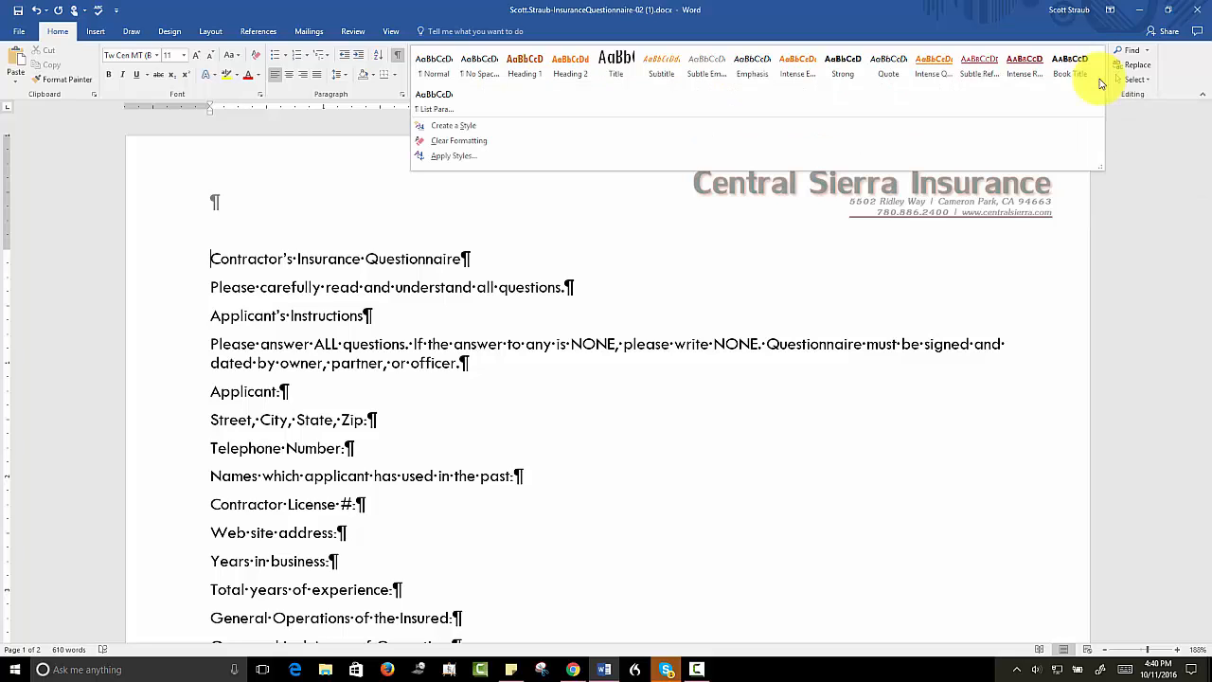
pyautogui.click(622, 70)
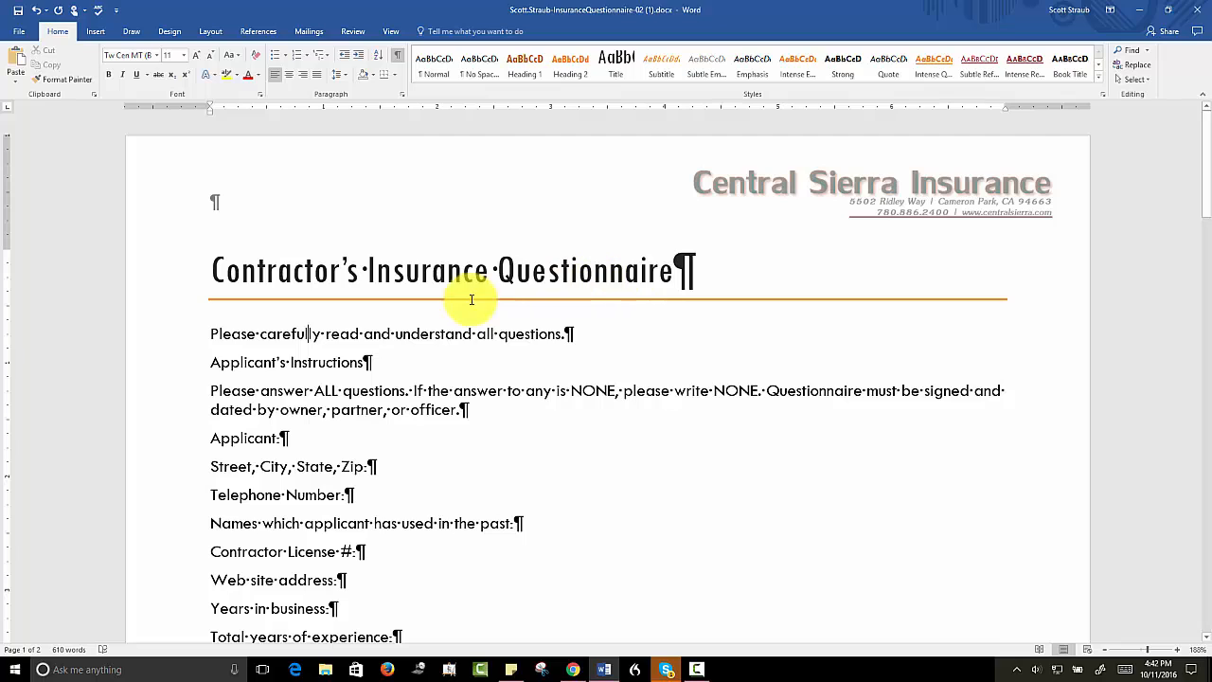
# - Apply the Book Title style to the line "Please carefully read and understand all questions." and change its text to uppercase
pyautogui.moveTo(211, 335); pyautogui.dragTo(515, 345)
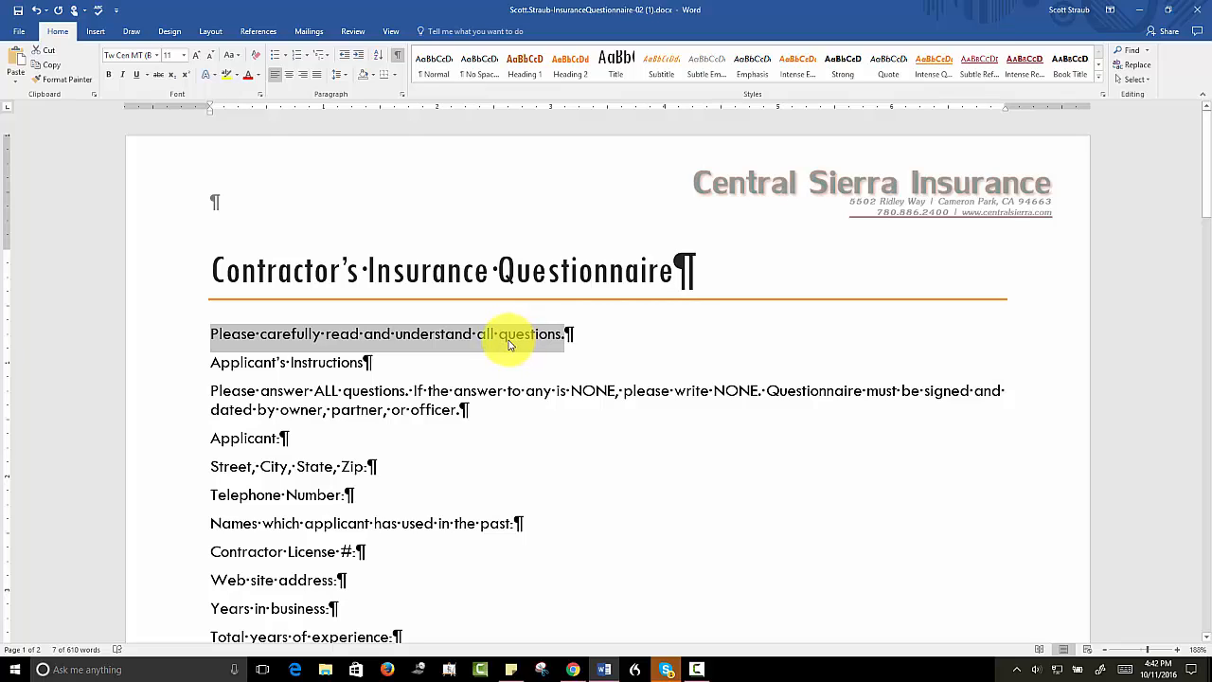
pyautogui.rightClick(510, 345)
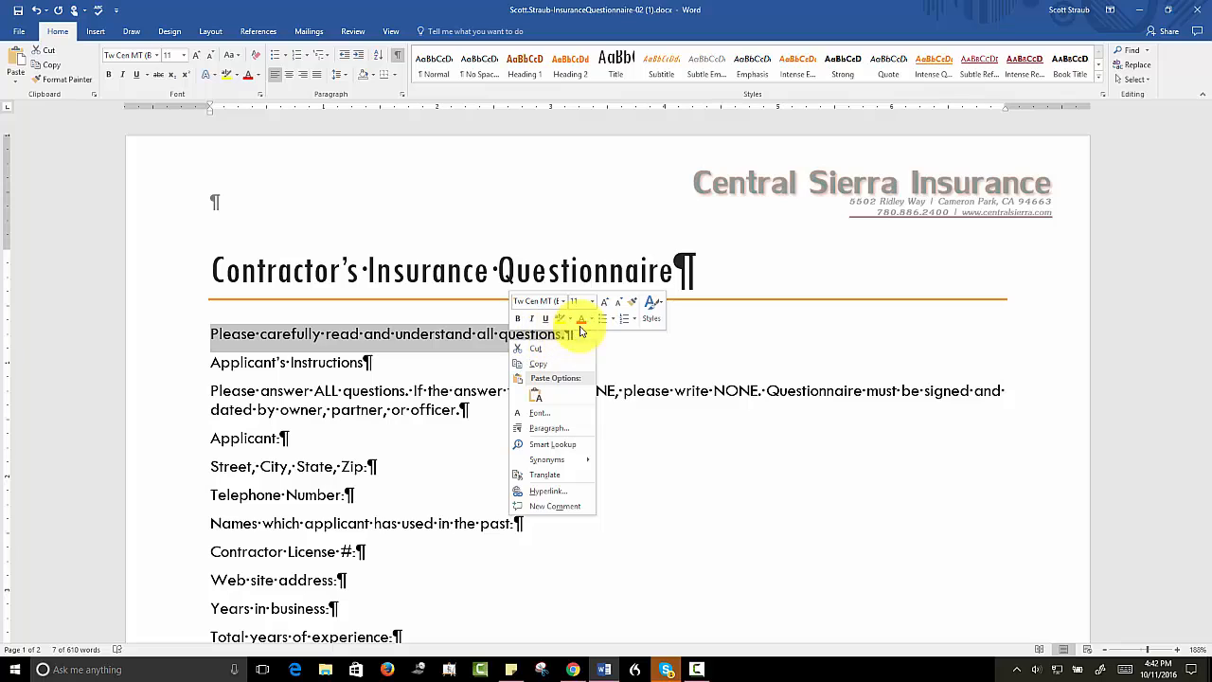
pyautogui.click(661, 316)
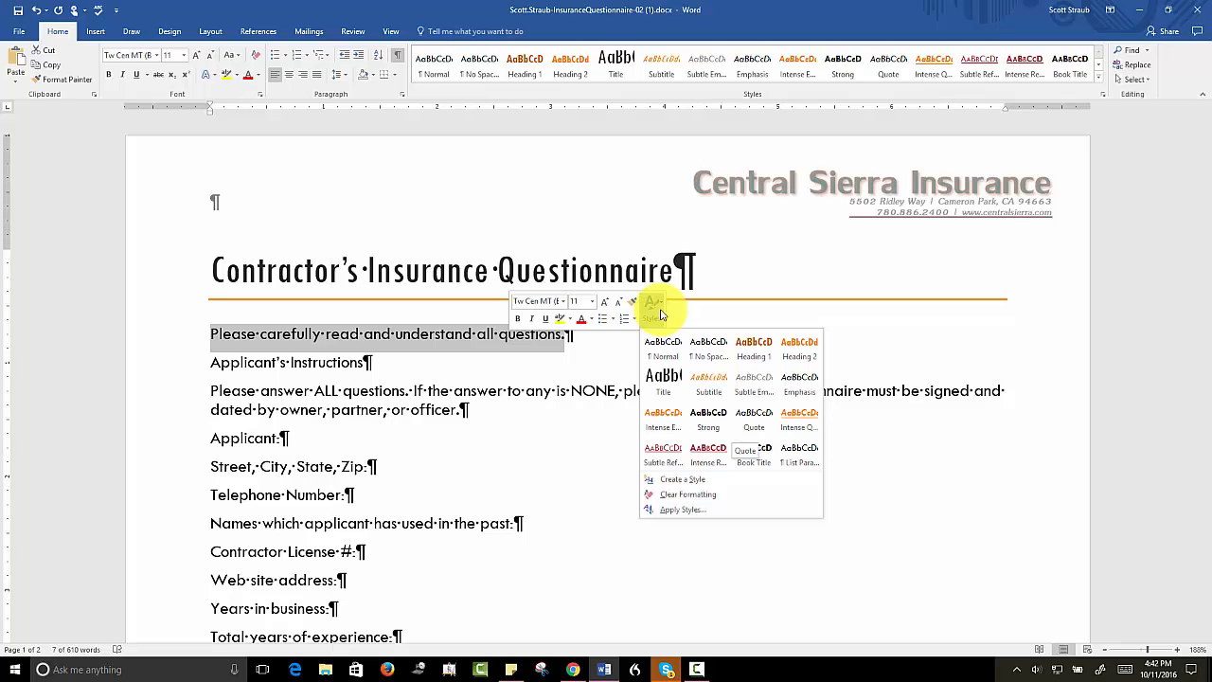
pyautogui.click(760, 462)
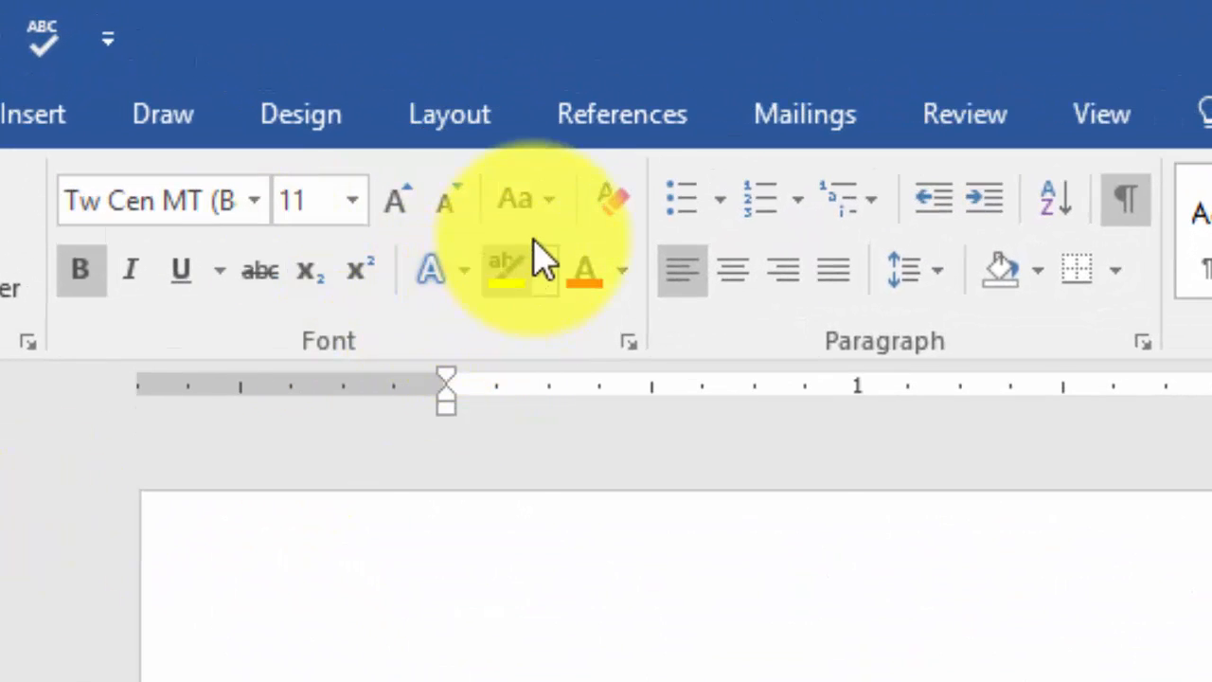
pyautogui.click(546, 200)
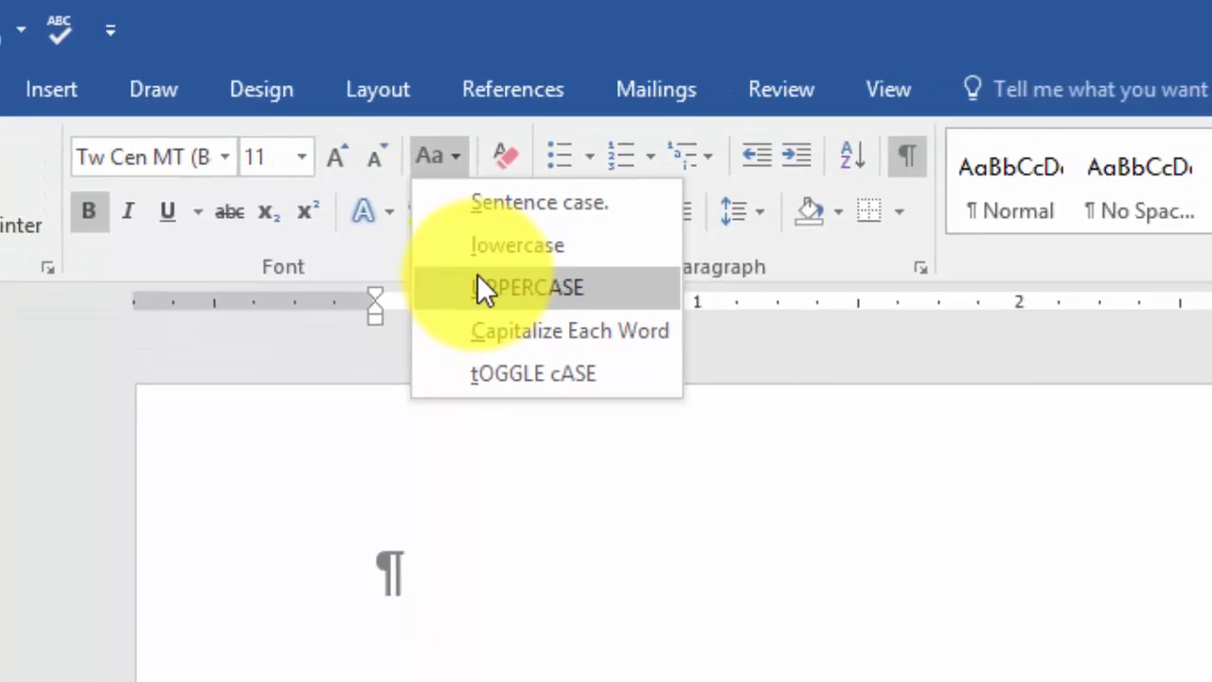
pyautogui.click(581, 367)
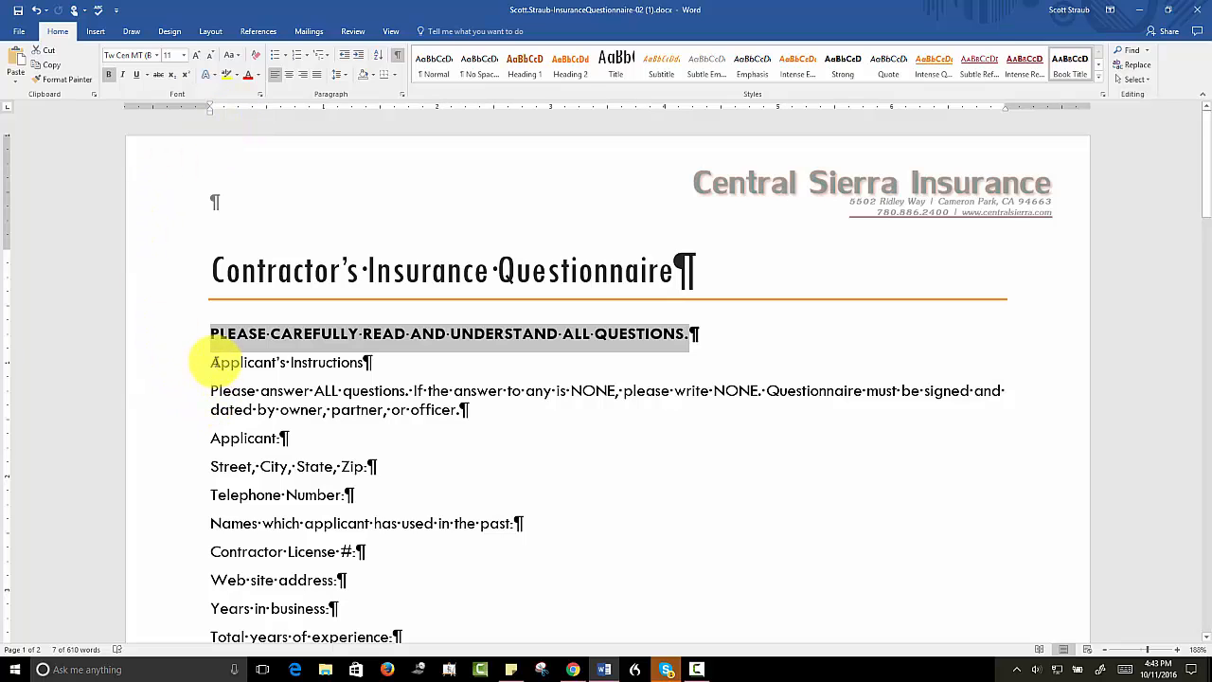
# - Apply the Intense Quote style to the "Applicant's Instructions" line
pyautogui.moveTo(214, 362); pyautogui.dragTo(336, 368)
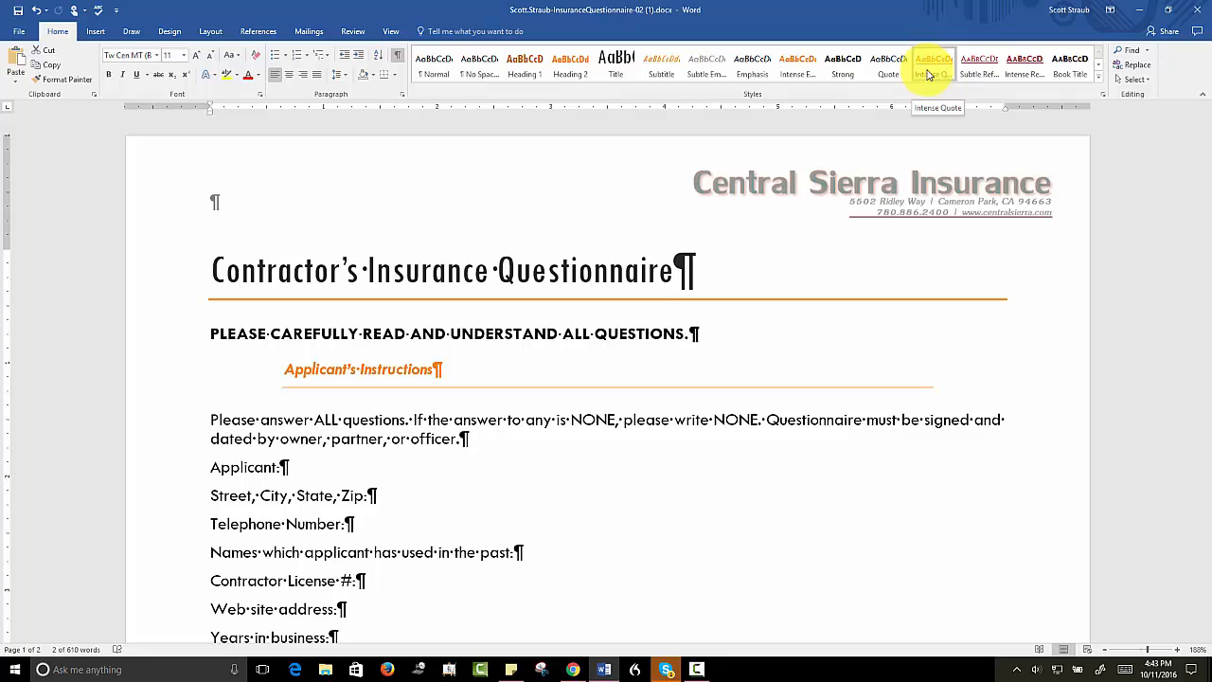
pyautogui.click(929, 75)
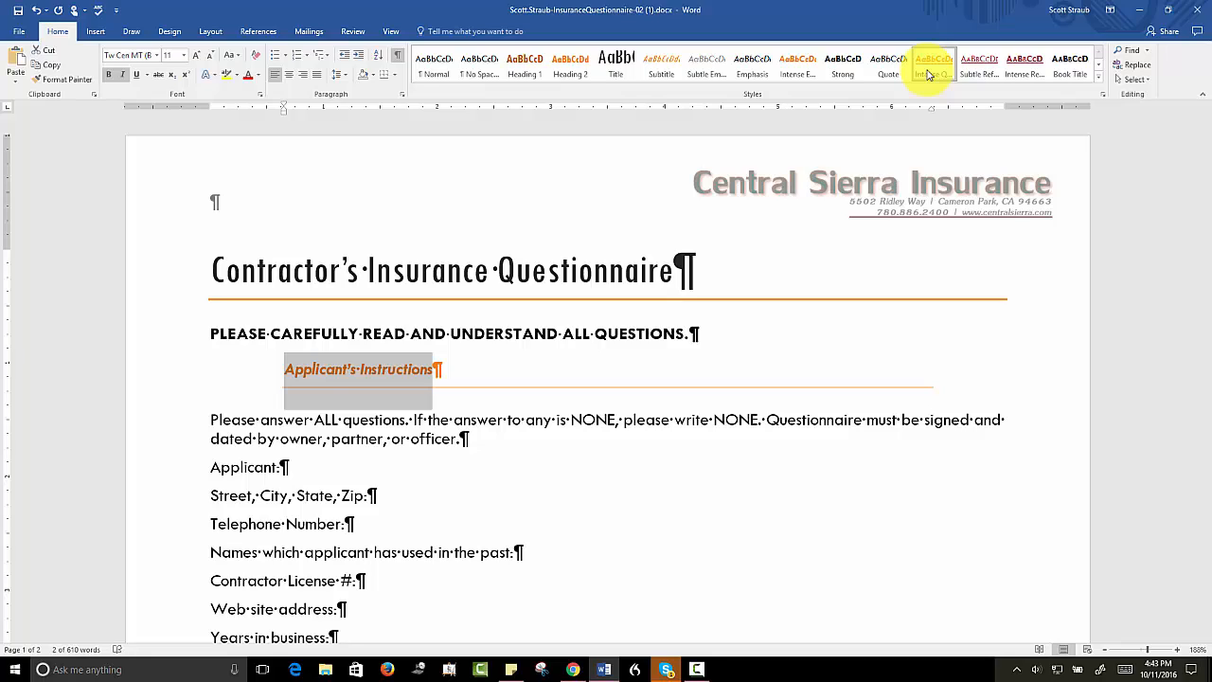
pyautogui.click(928, 73)
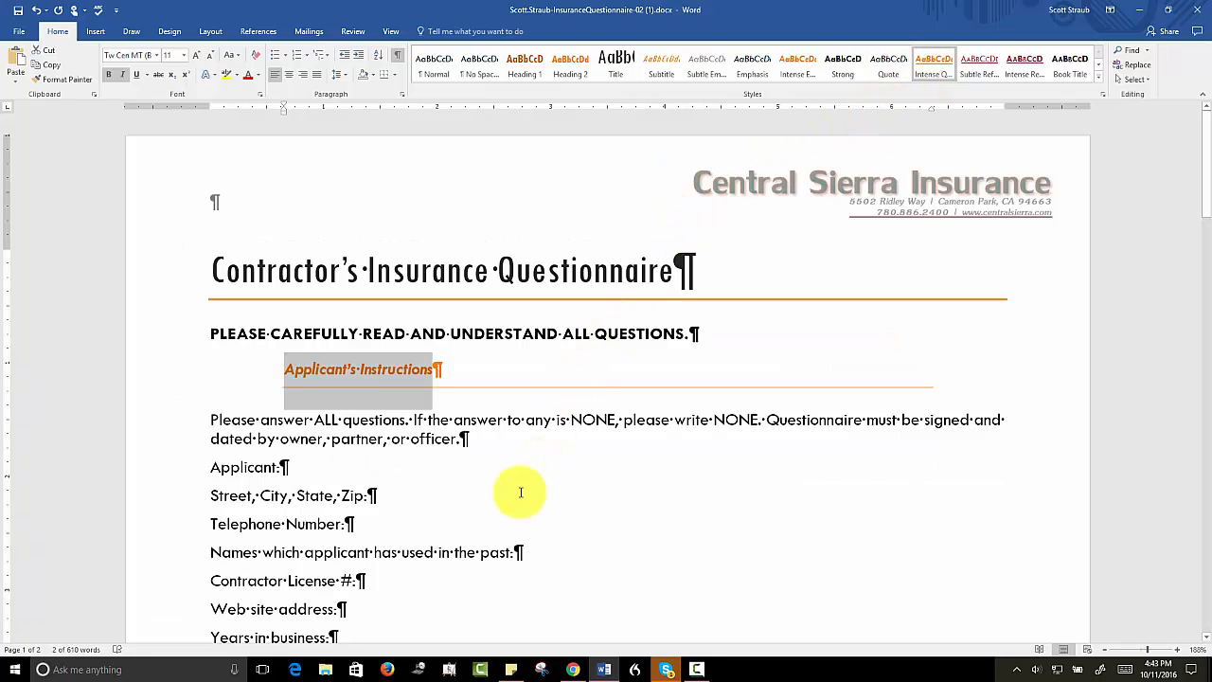
# - Apply the Strong style to the word "ALL" and both occurrences of "NONE" in the instructions paragraph
pyautogui.doubleClick(323, 420)
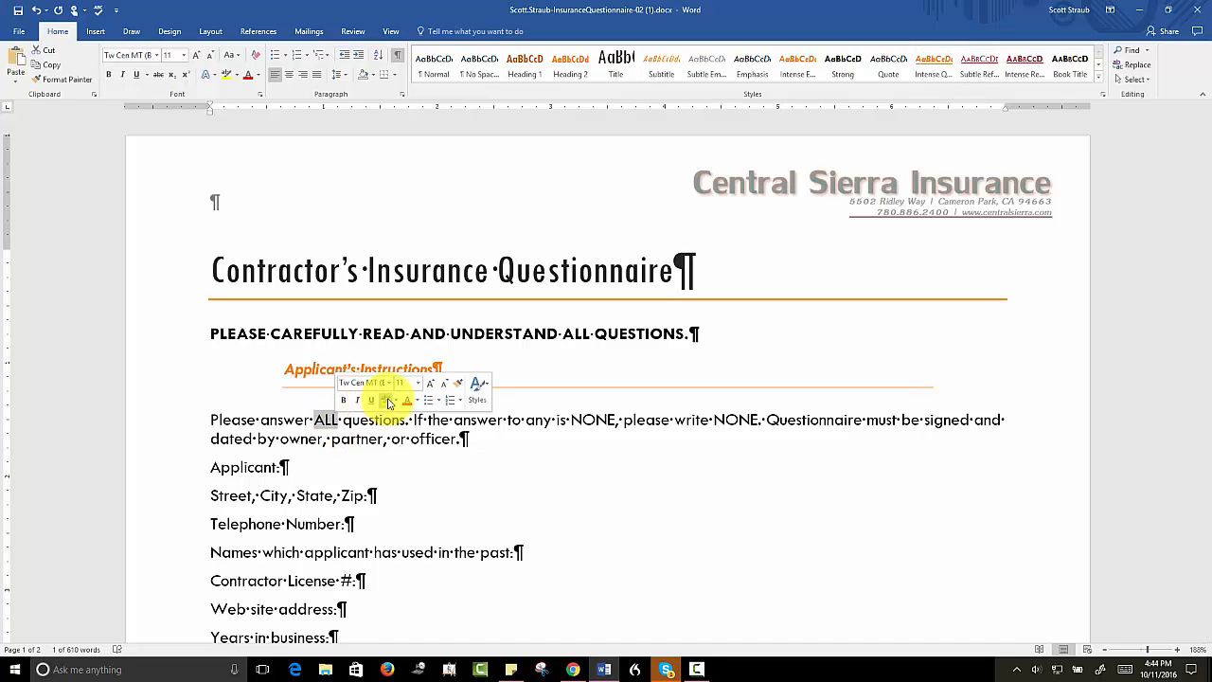
pyautogui.click(843, 66)
pyautogui.doubleClick(576, 422)
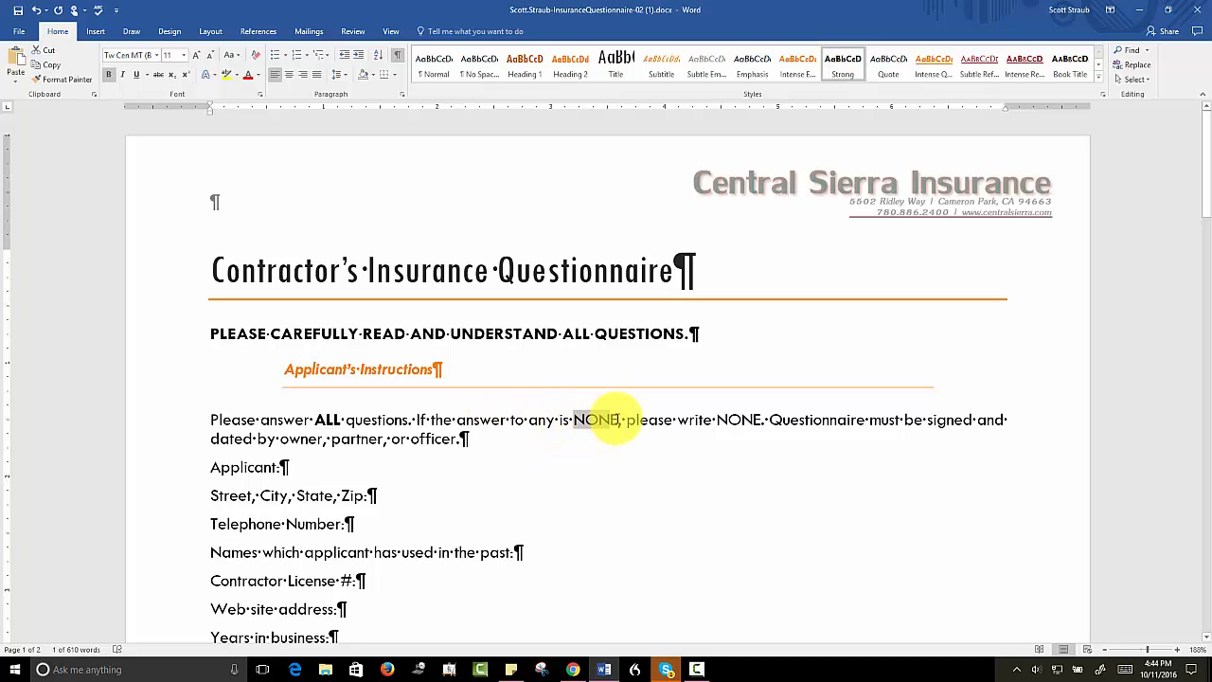
pyautogui.click(842, 69)
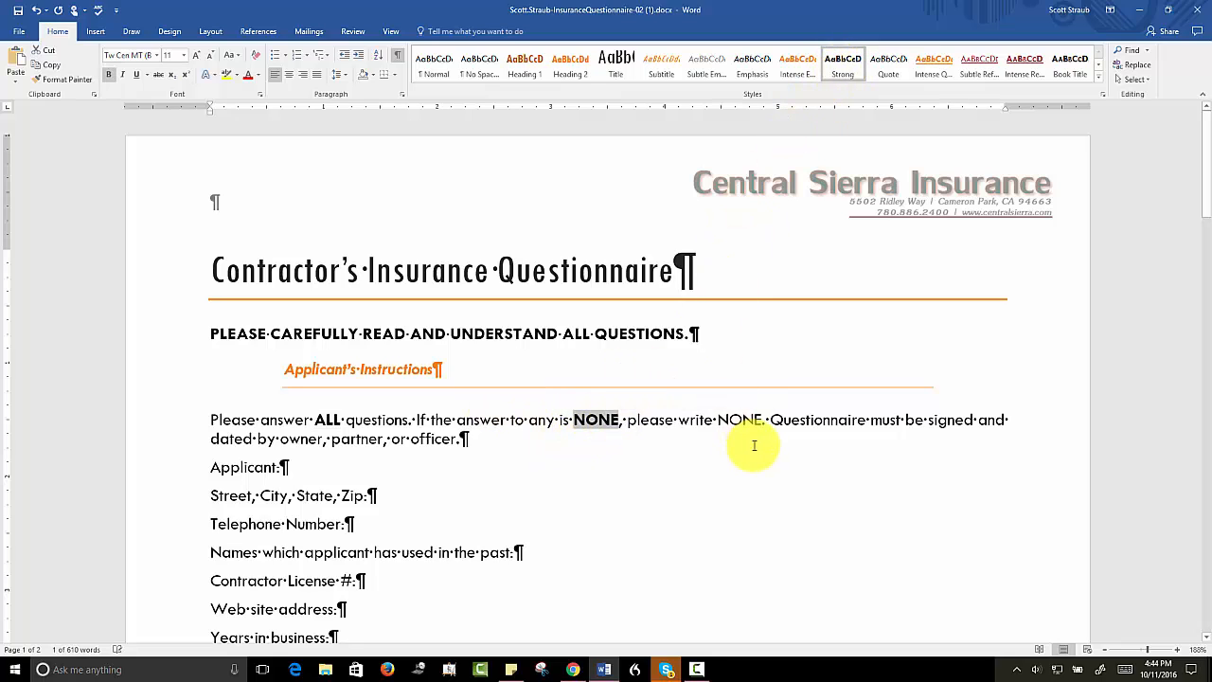
pyautogui.moveTo(718, 419); pyautogui.dragTo(763, 419)
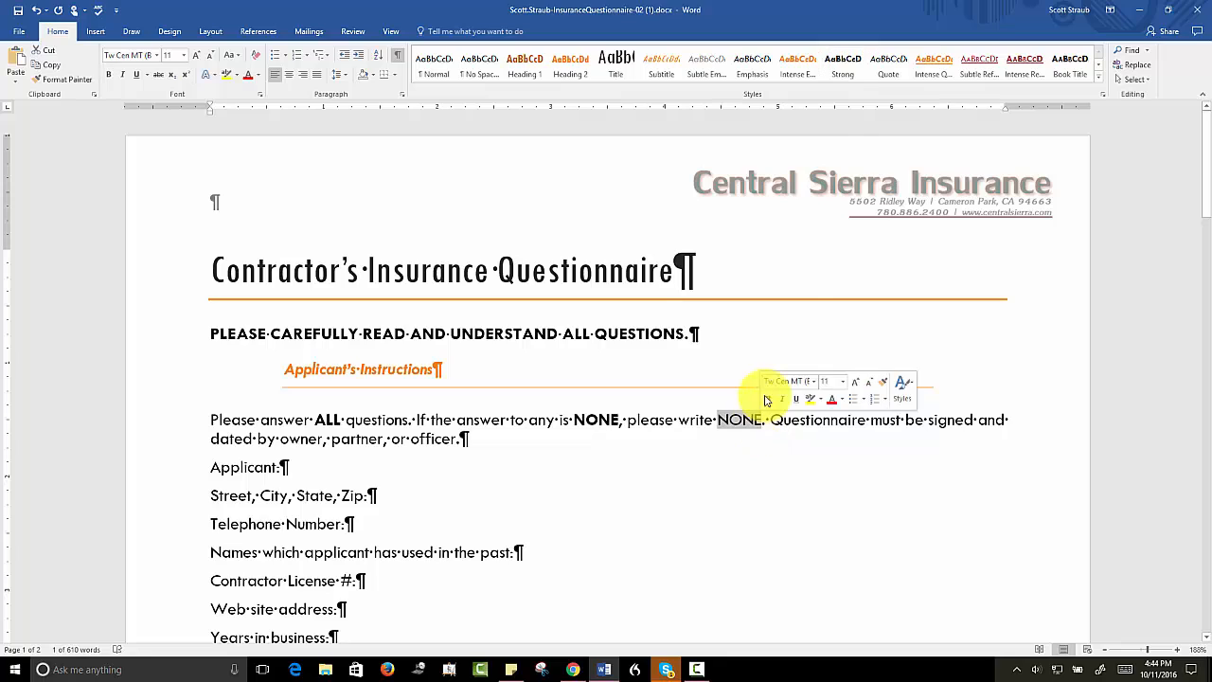
pyautogui.click(842, 68)
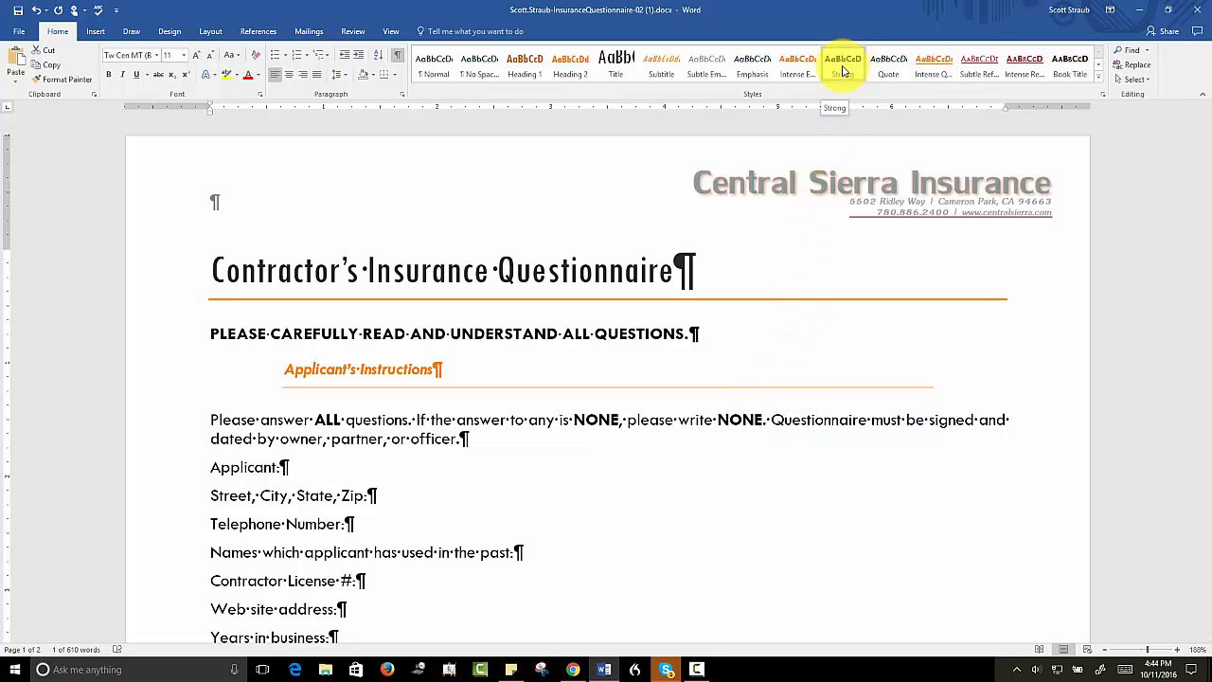
pyautogui.click(843, 71)
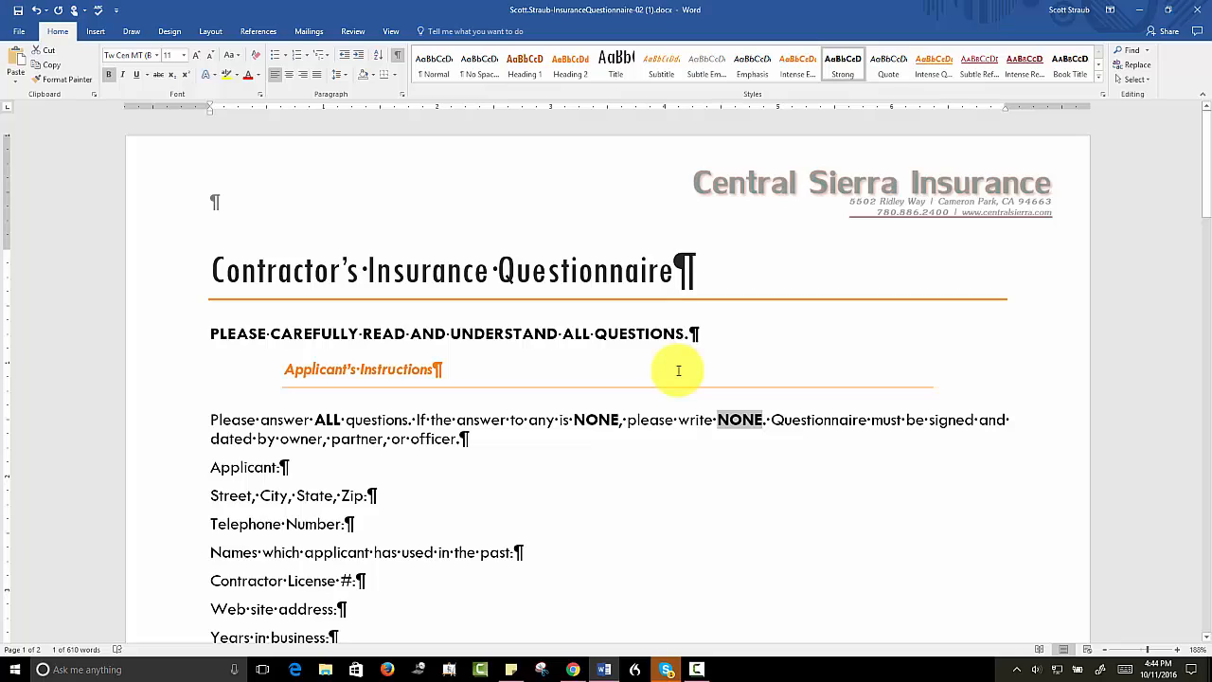
# - Apply the Intense Quote style to the "Insurance Application Disclaimer" line on the second page
pyautogui.scroll(-7, 568, 370)
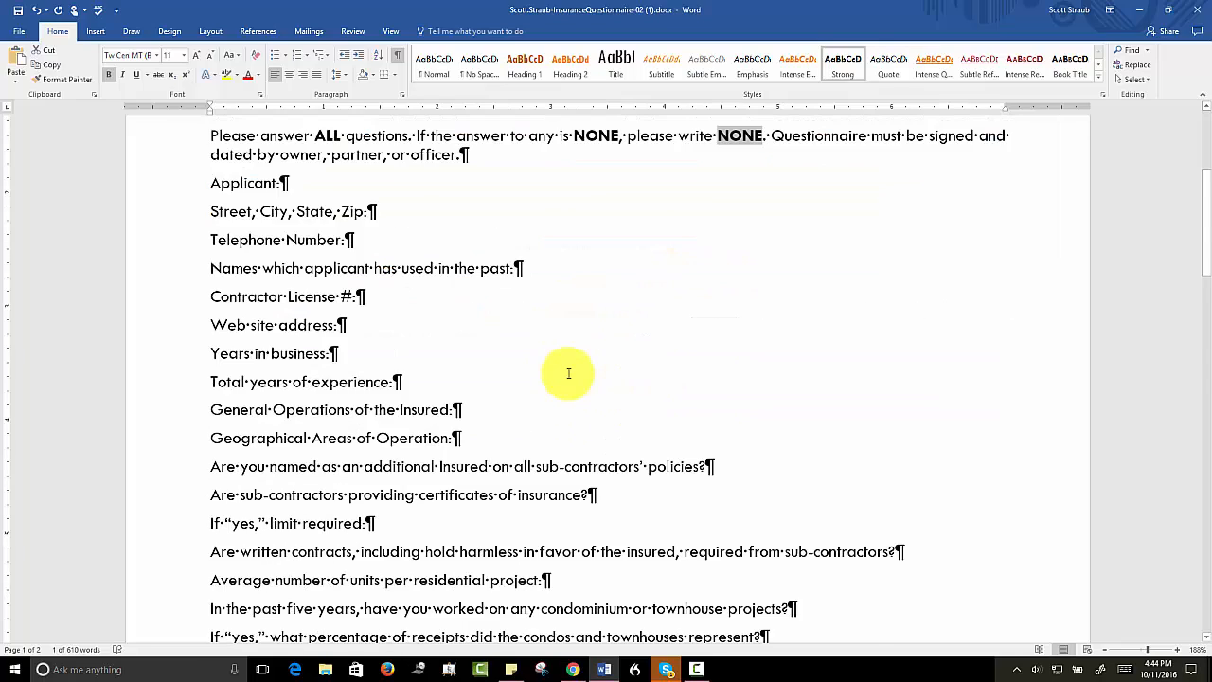
pyautogui.scroll(-6, 568, 371)
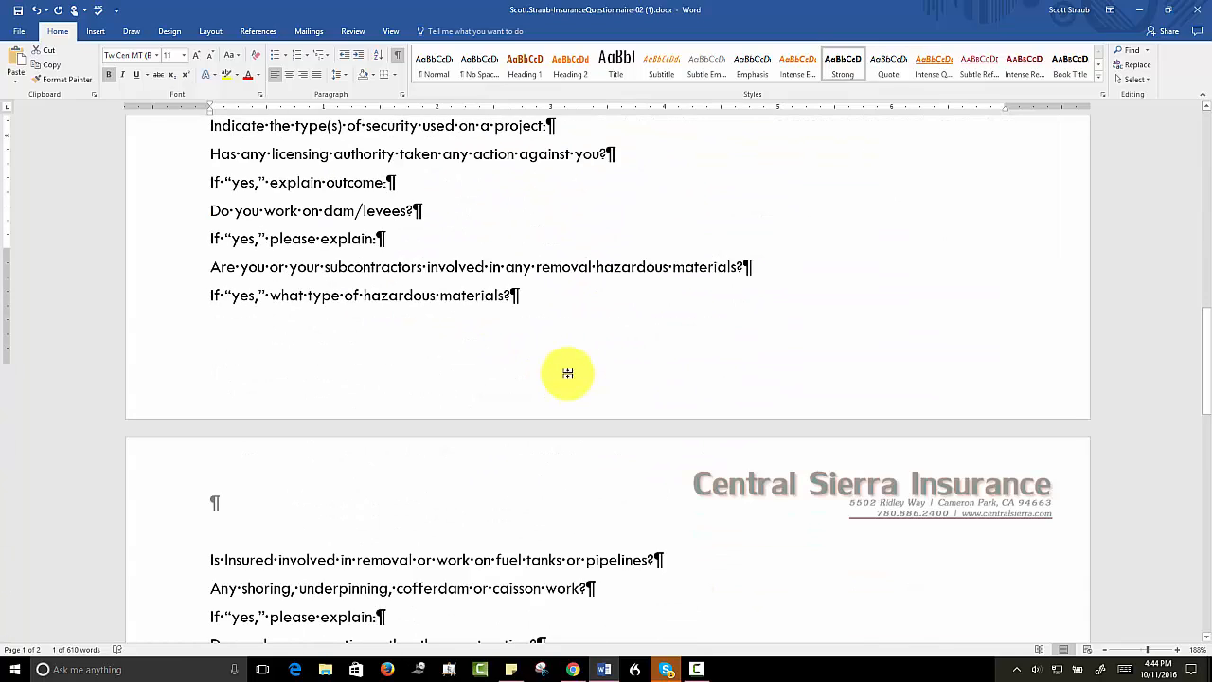
pyautogui.scroll(-1, 569, 379)
pyautogui.scroll(-2, 568, 374)
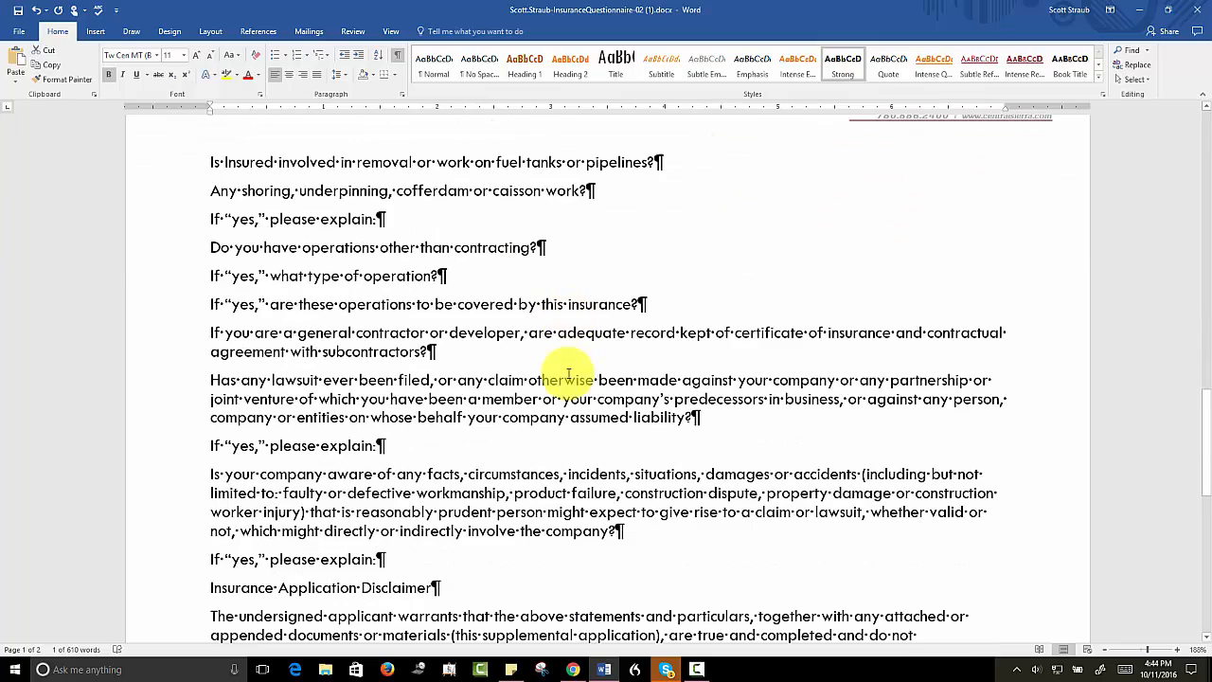
pyautogui.scroll(-4, 569, 370)
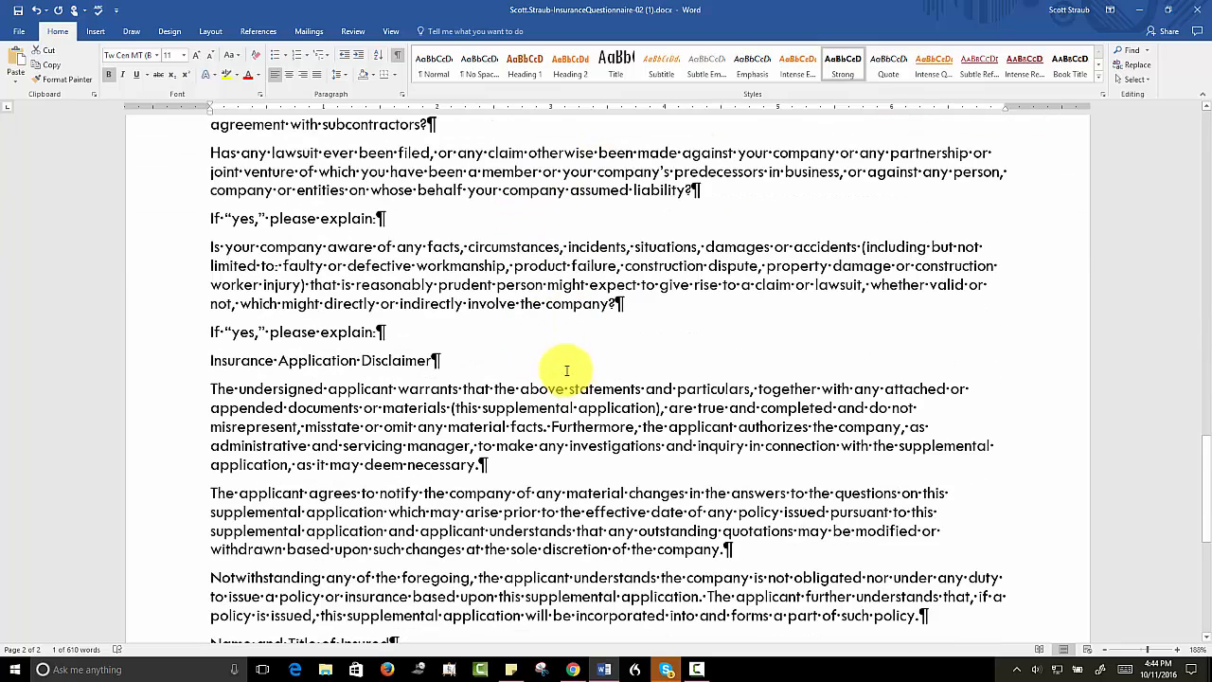
pyautogui.click(209, 362)
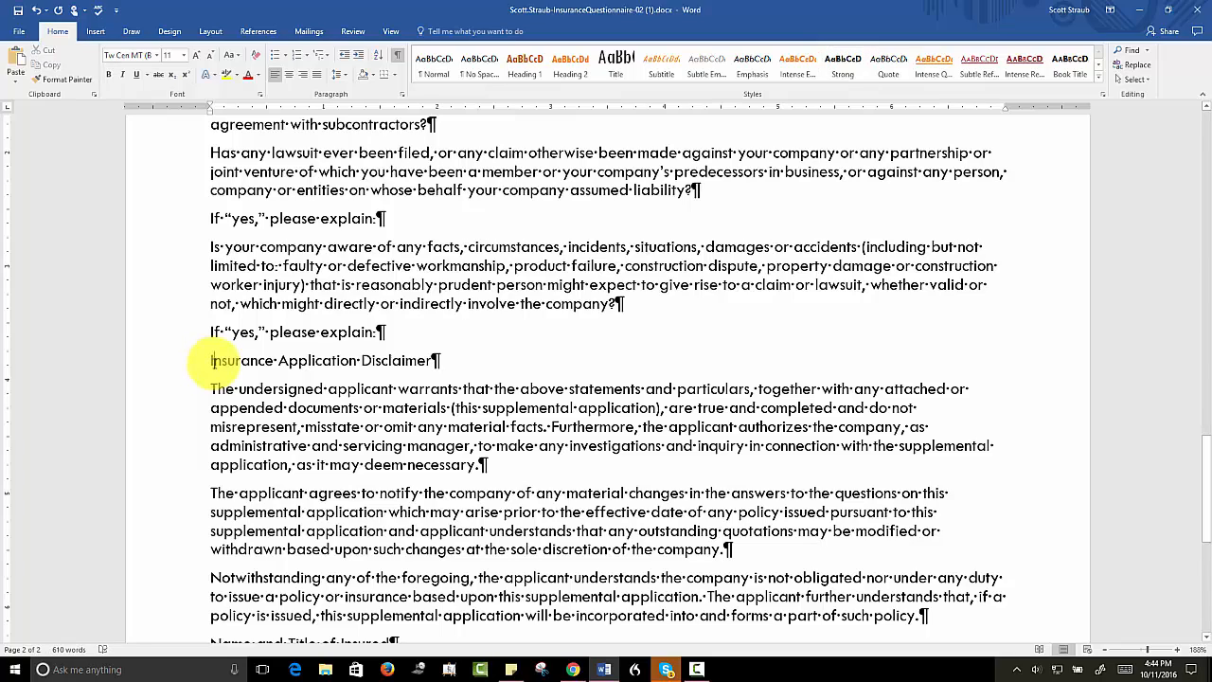
pyautogui.moveTo(209, 362); pyautogui.dragTo(431, 364)
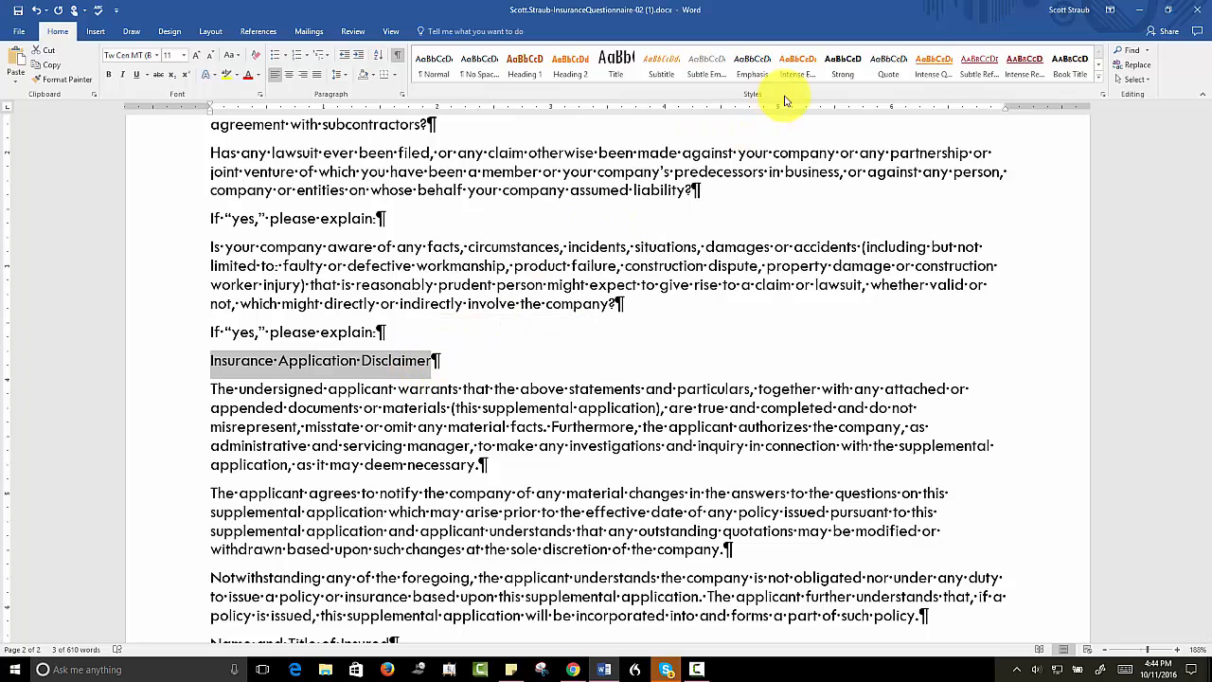
pyautogui.click(933, 68)
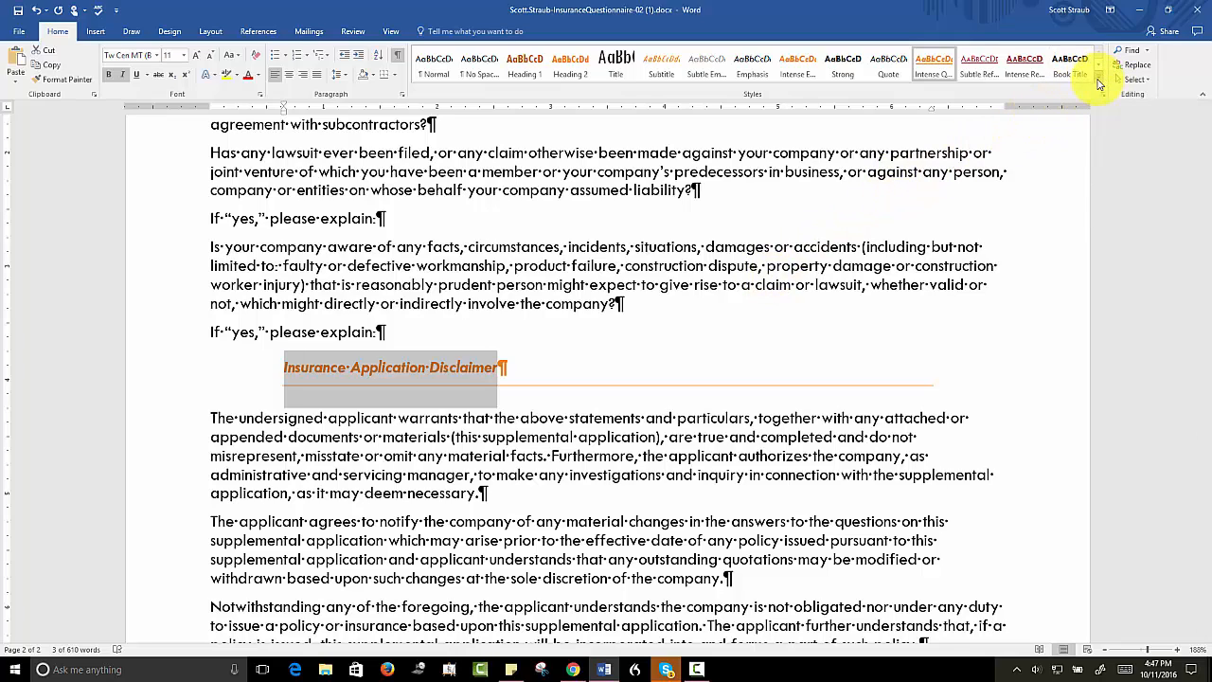
pyautogui.click(928, 69)
# - Start modifying the Intense Quote style and set its font size to 12
pyautogui.click(1098, 84)
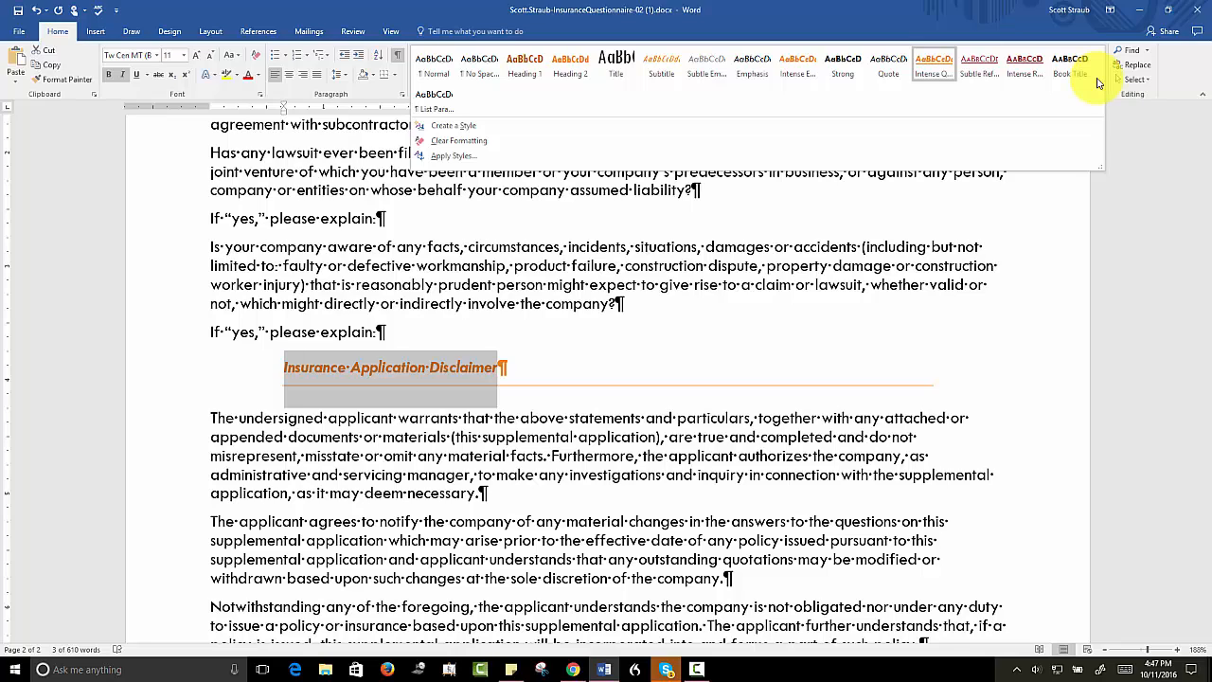
pyautogui.rightClick(931, 69)
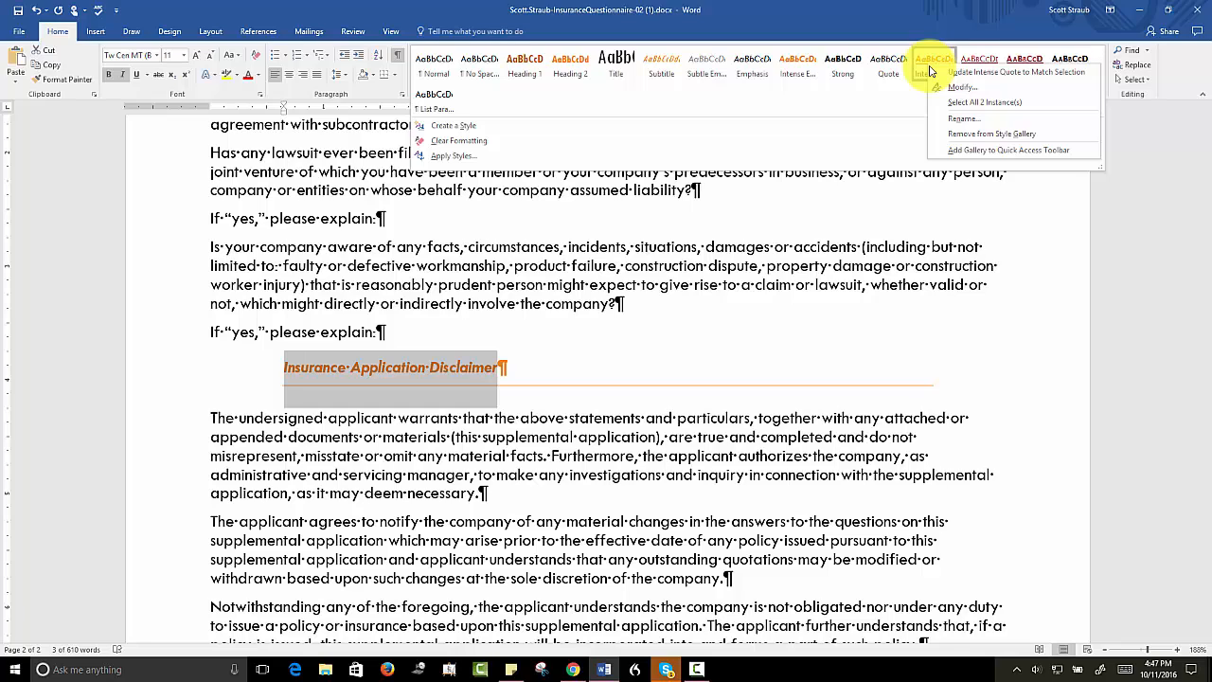
pyautogui.click(955, 87)
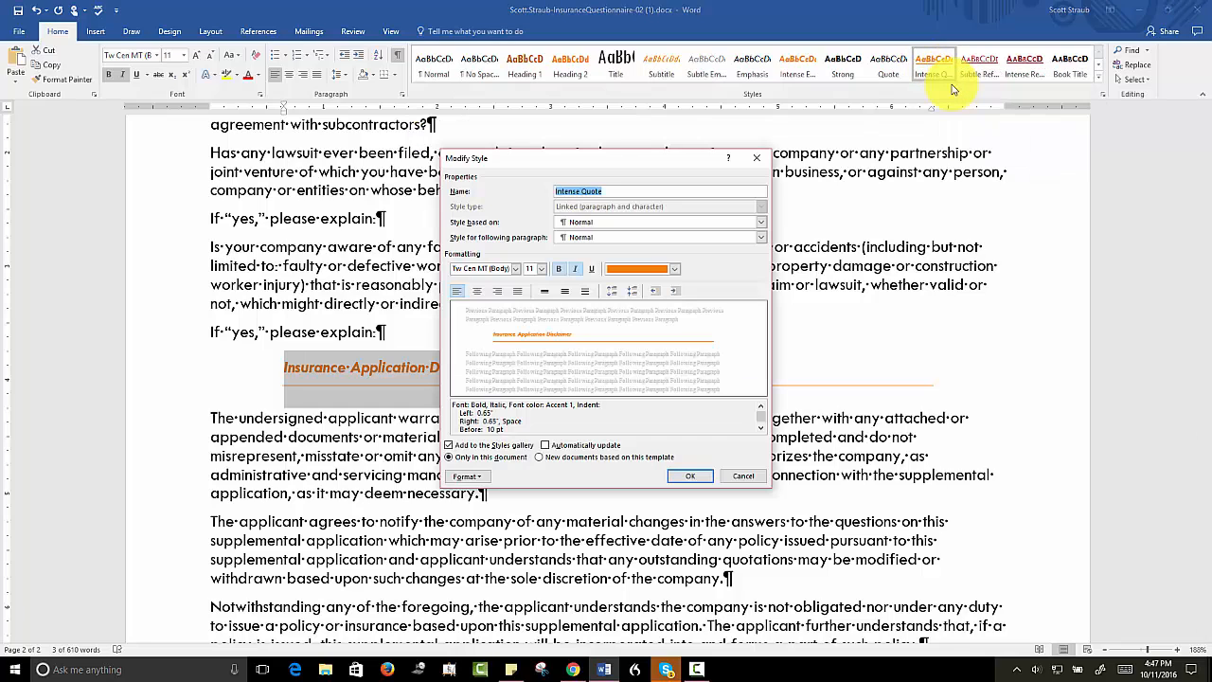
pyautogui.moveTo(652, 161); pyautogui.dragTo(651, 125)
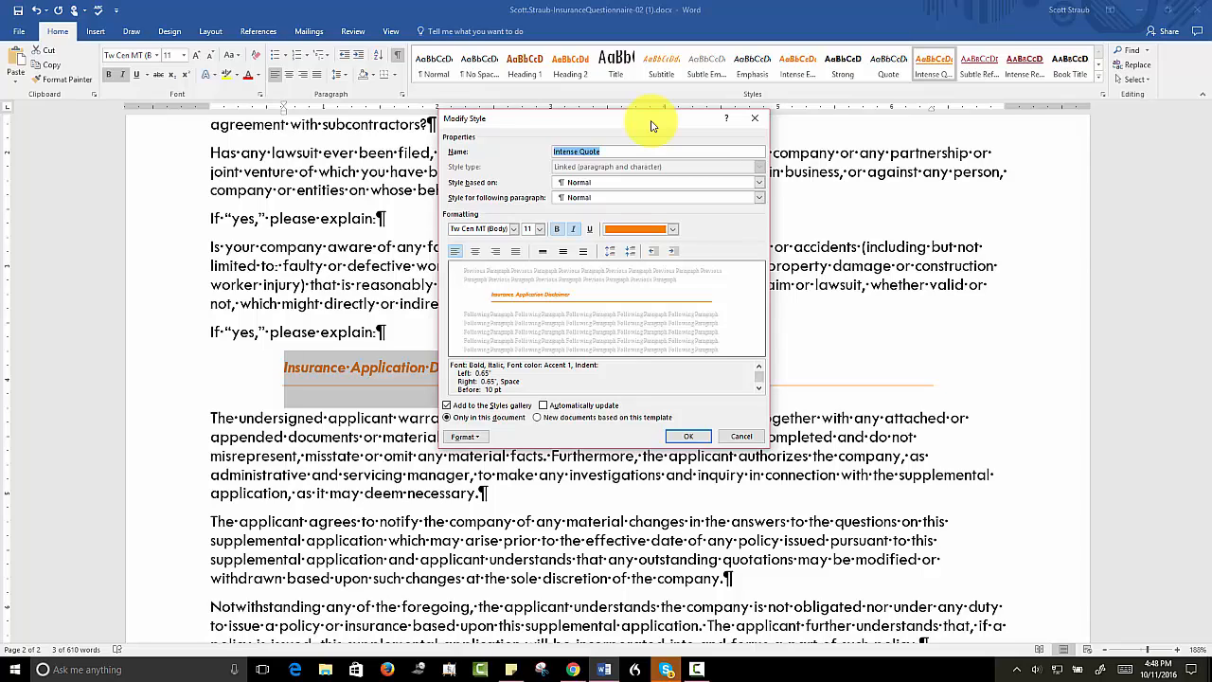
pyautogui.click(539, 230)
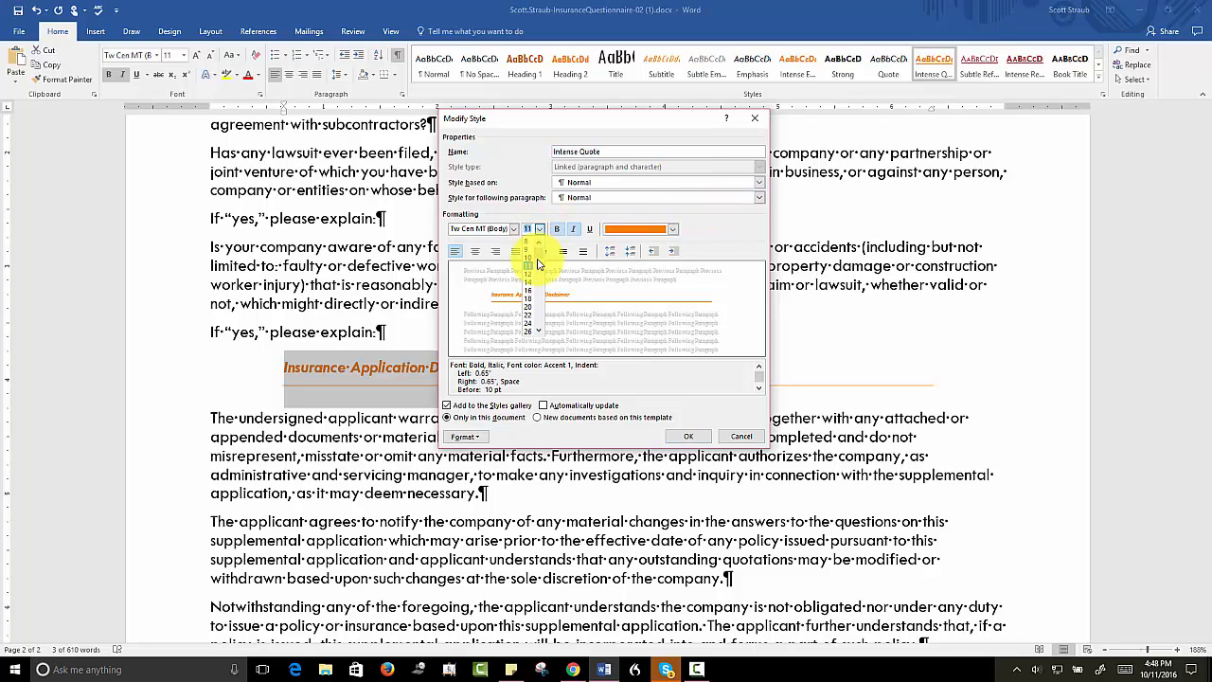
pyautogui.click(531, 276)
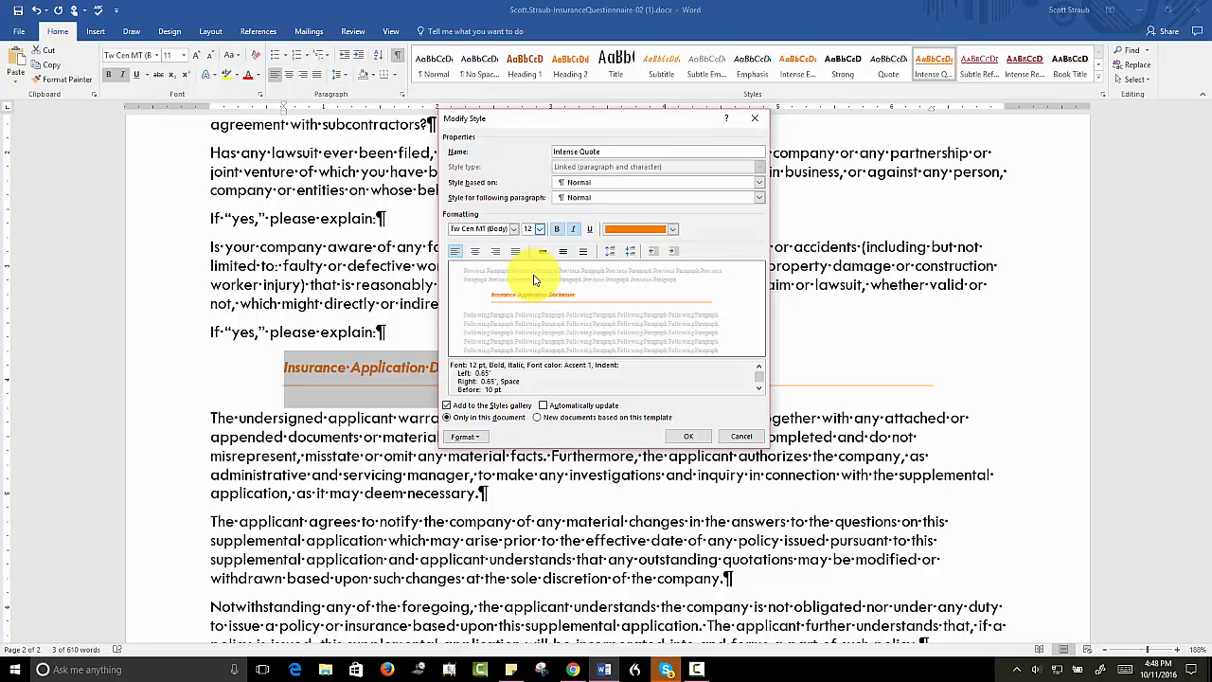
# - Set the Intense Quote style's left and right paragraph indents to 0" and save the style changes
pyautogui.click(468, 439)
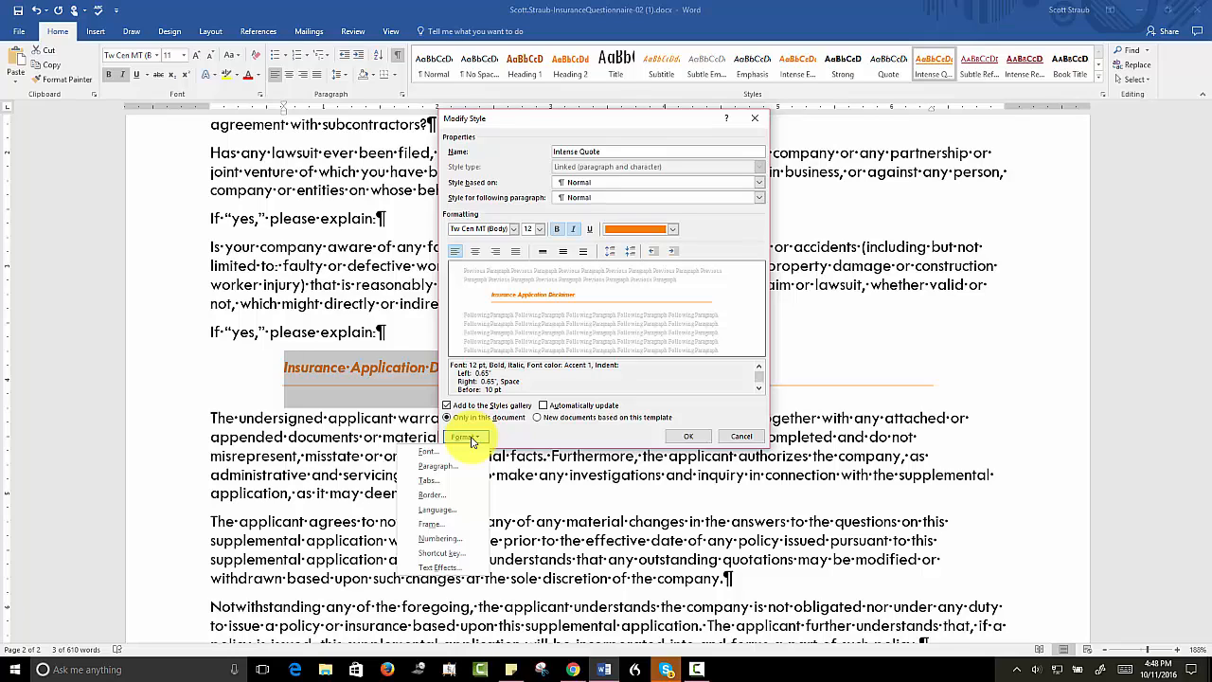
pyautogui.click(441, 468)
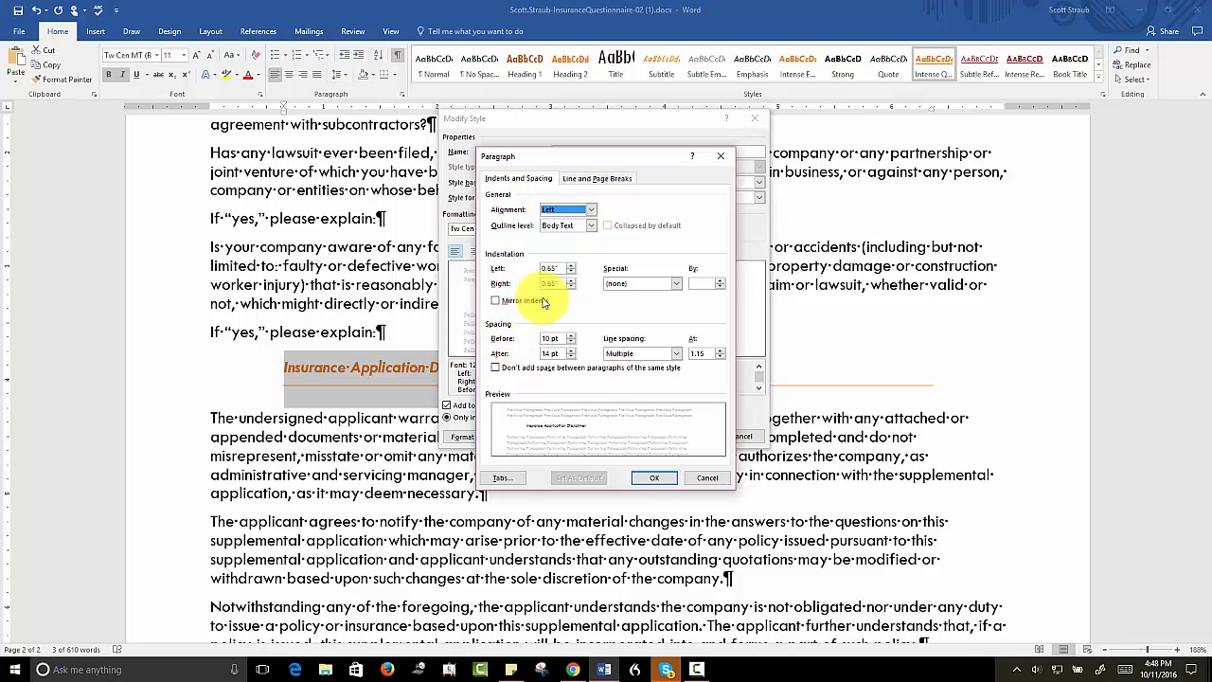
pyautogui.click(570, 273)
pyautogui.click(570, 274)
pyautogui.click(570, 273)
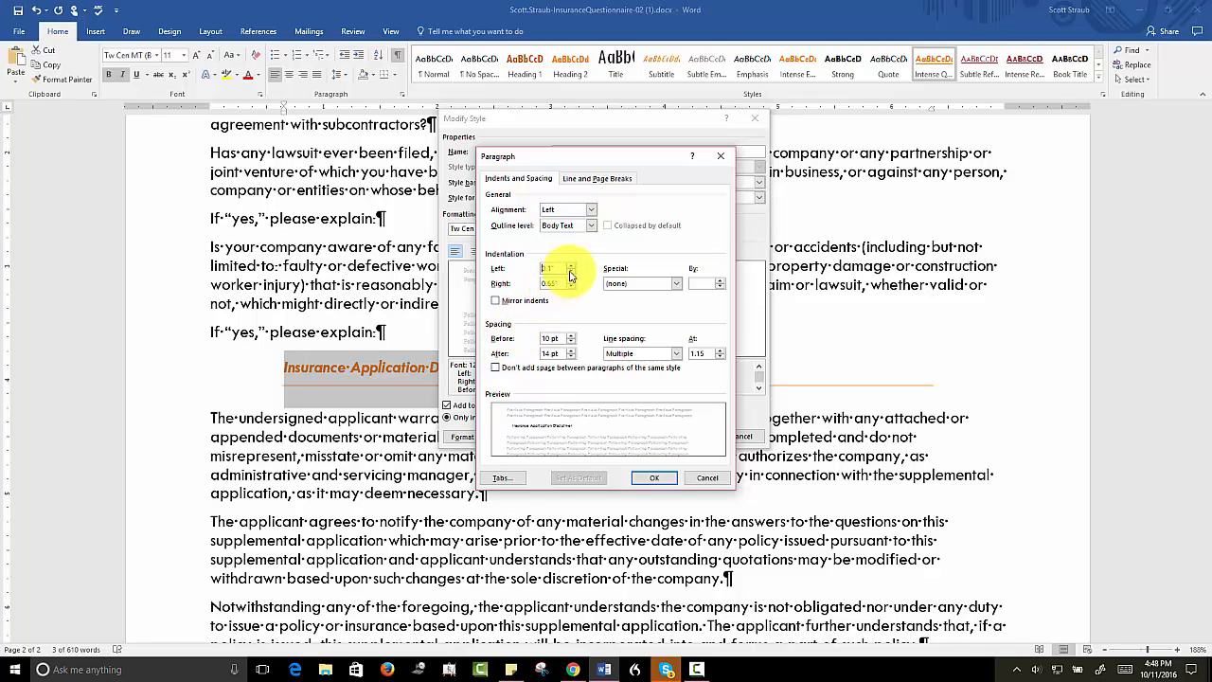
pyautogui.click(570, 274)
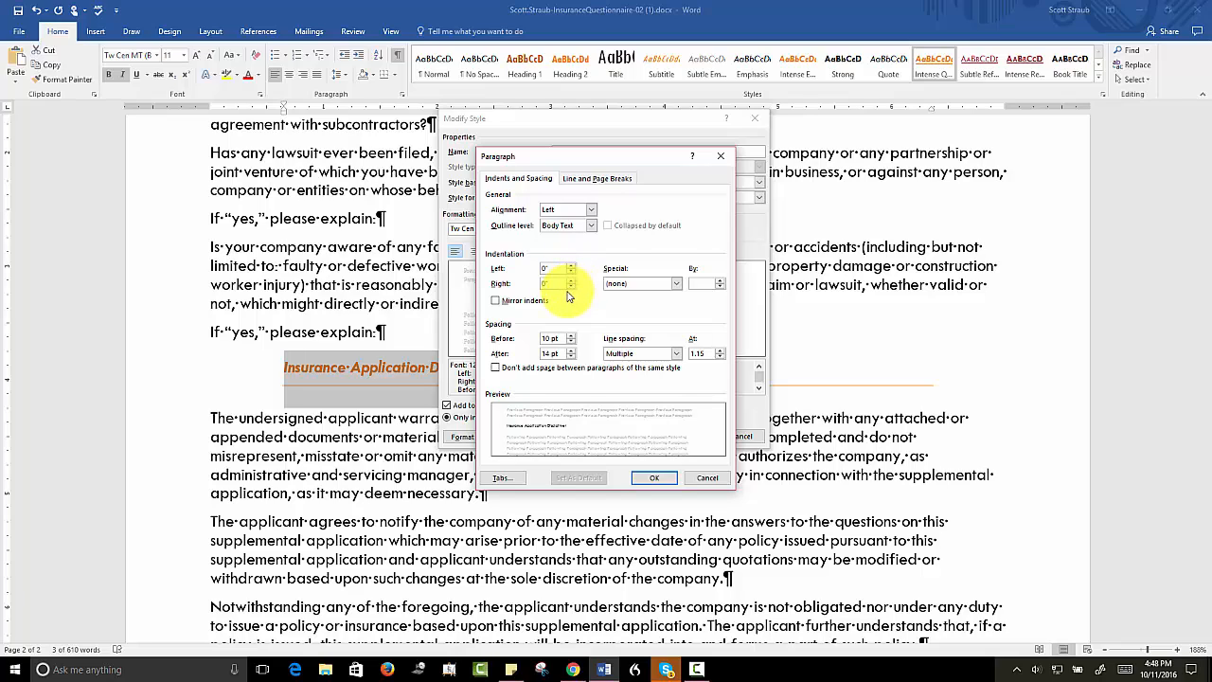
pyautogui.click(654, 480)
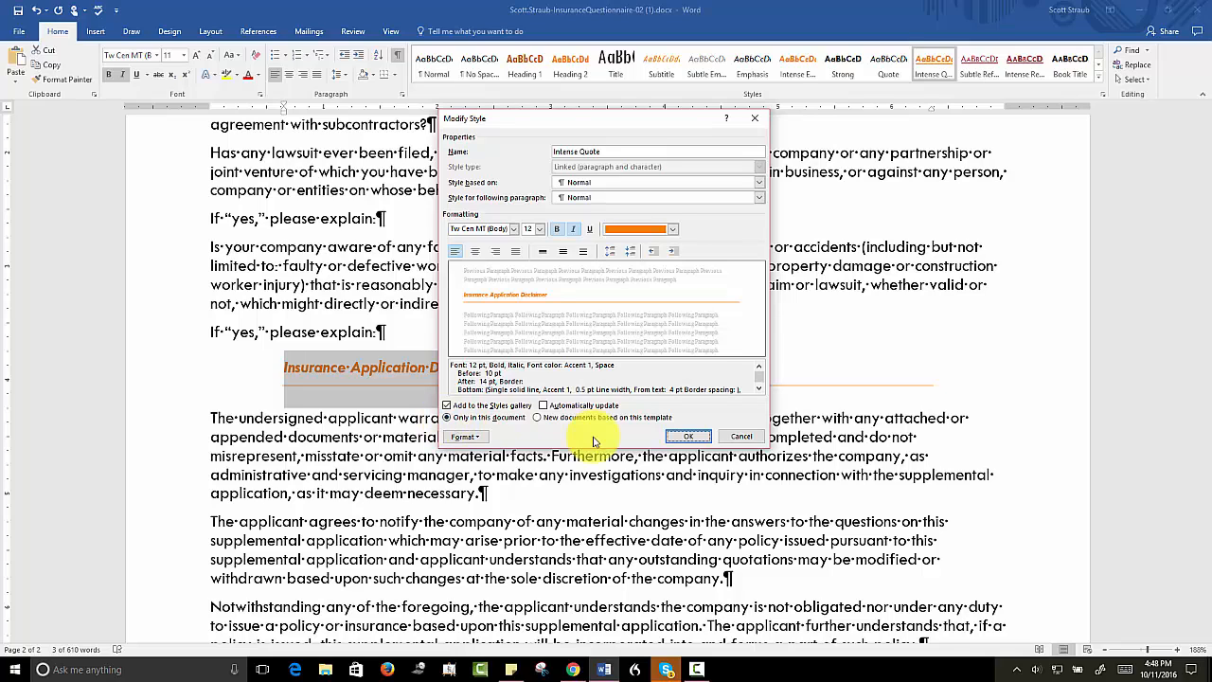
pyautogui.click(698, 438)
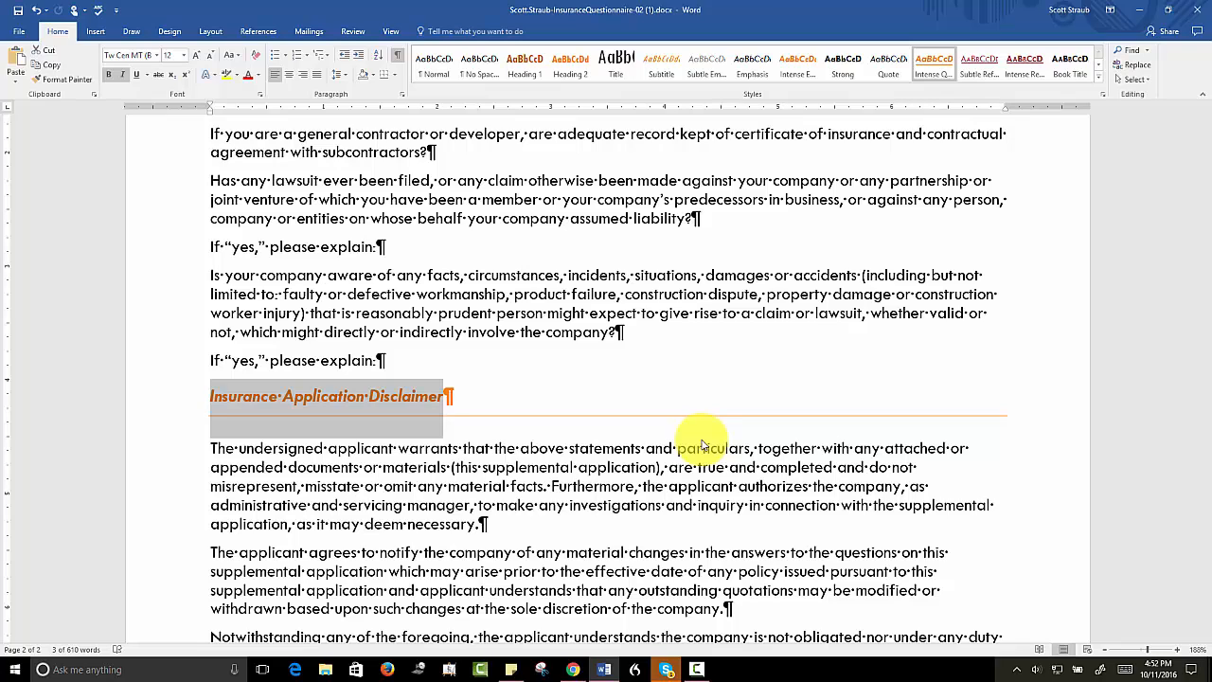
pyautogui.scroll(-3, 704, 445)
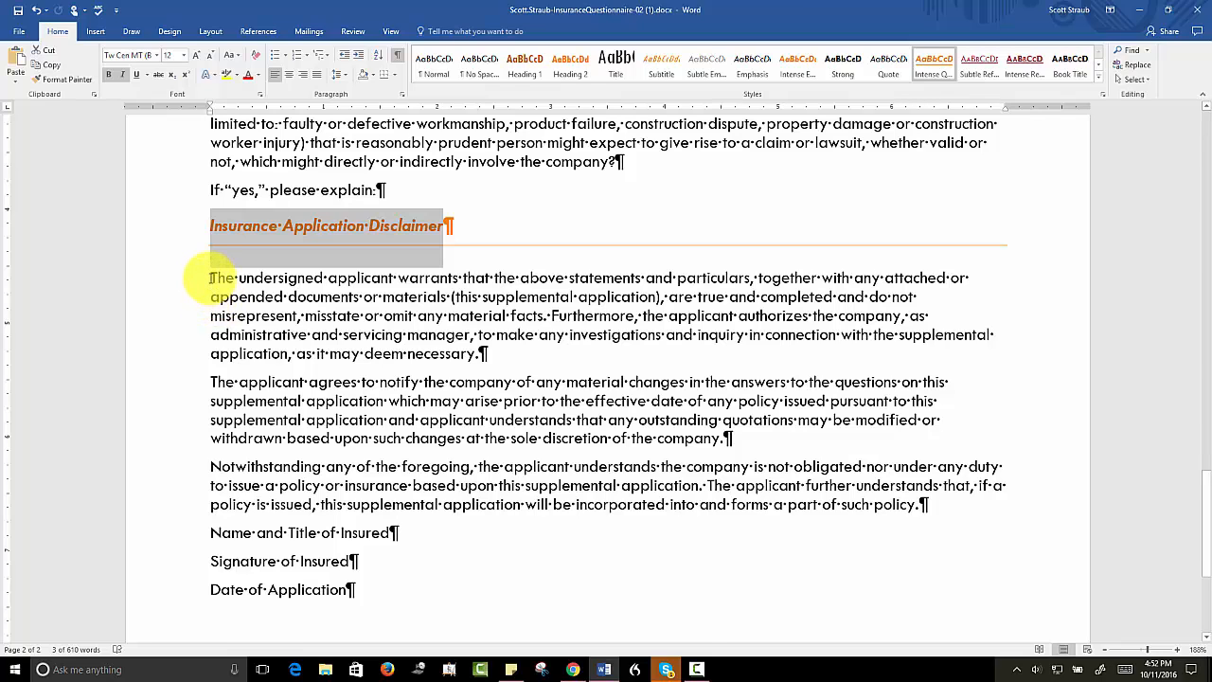
# - Set up custom orange 1 pt borders on the left and right sides of the three paragraphs below "Insurance Application Disclaimer"
pyautogui.moveTo(210, 276); pyautogui.dragTo(927, 504)
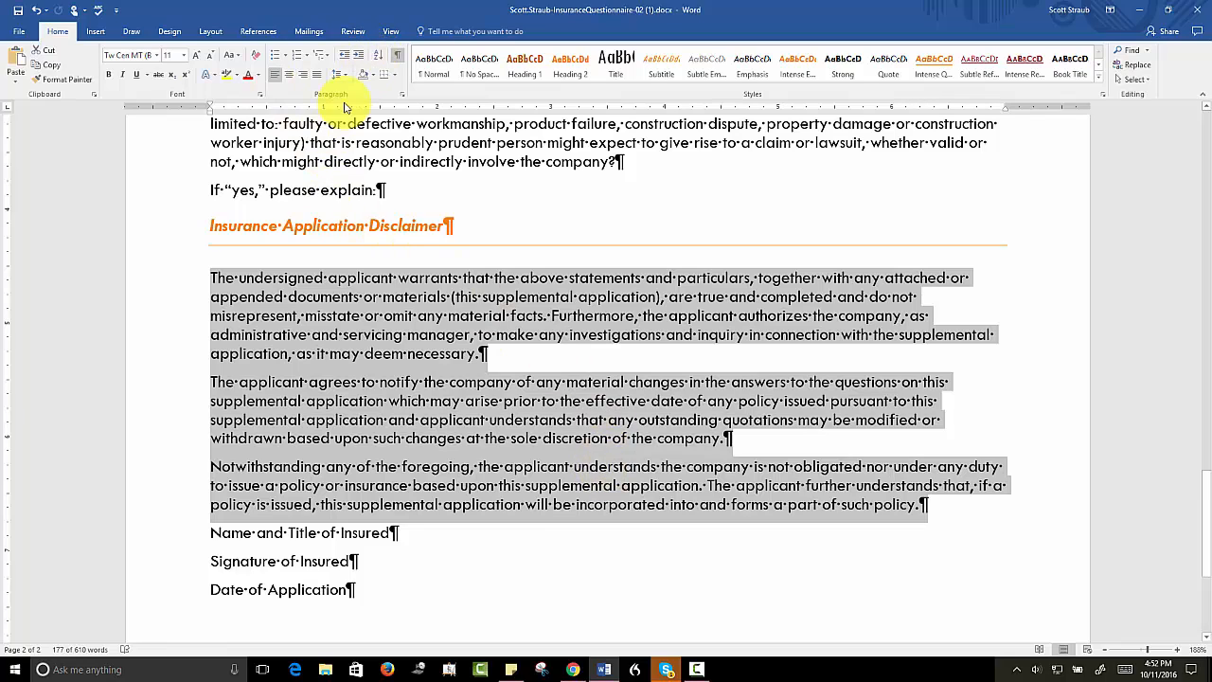
pyautogui.click(392, 76)
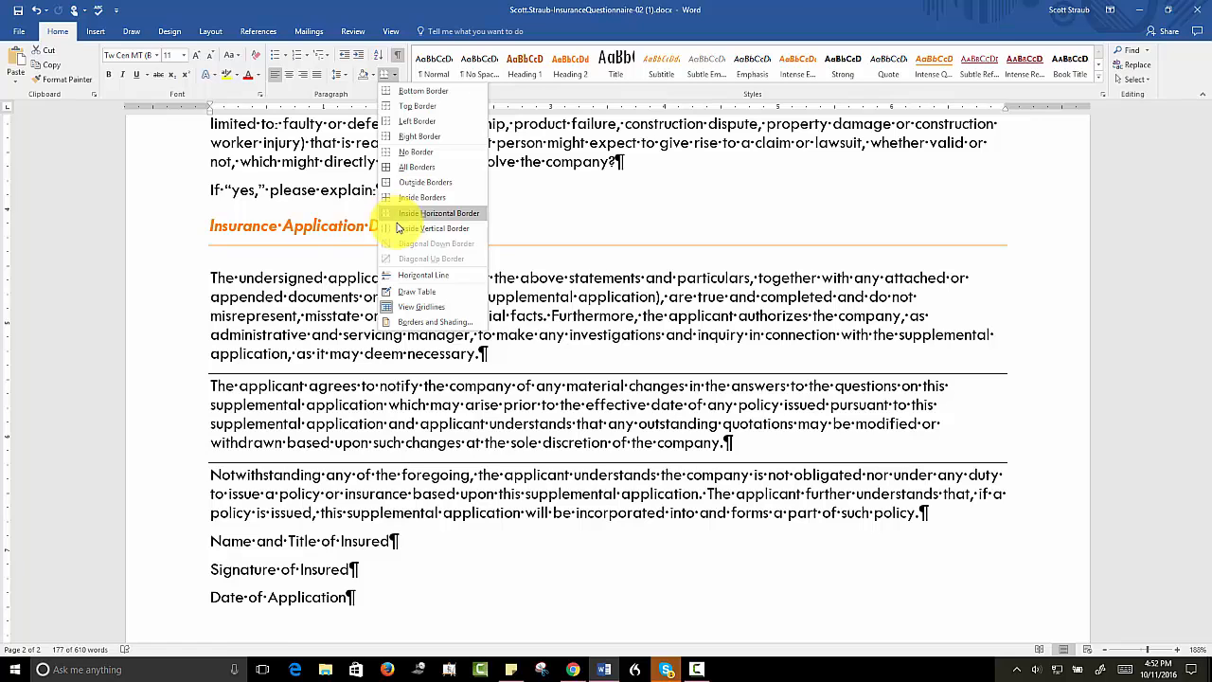
pyautogui.click(414, 323)
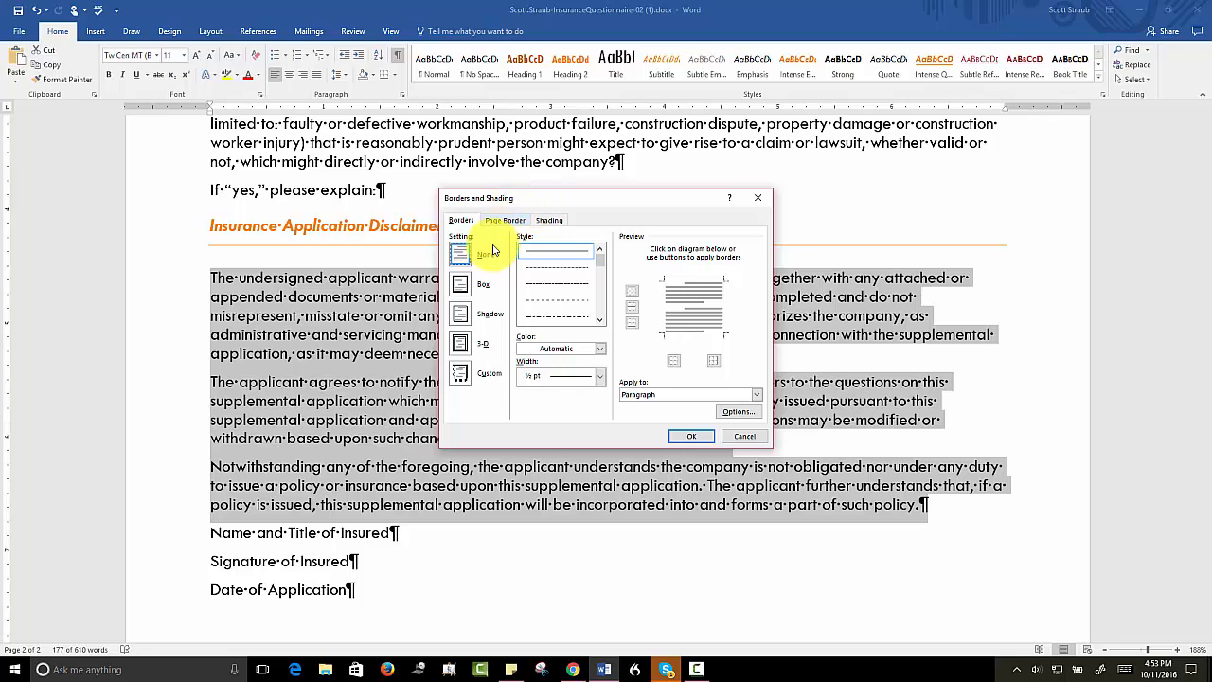
pyautogui.click(460, 375)
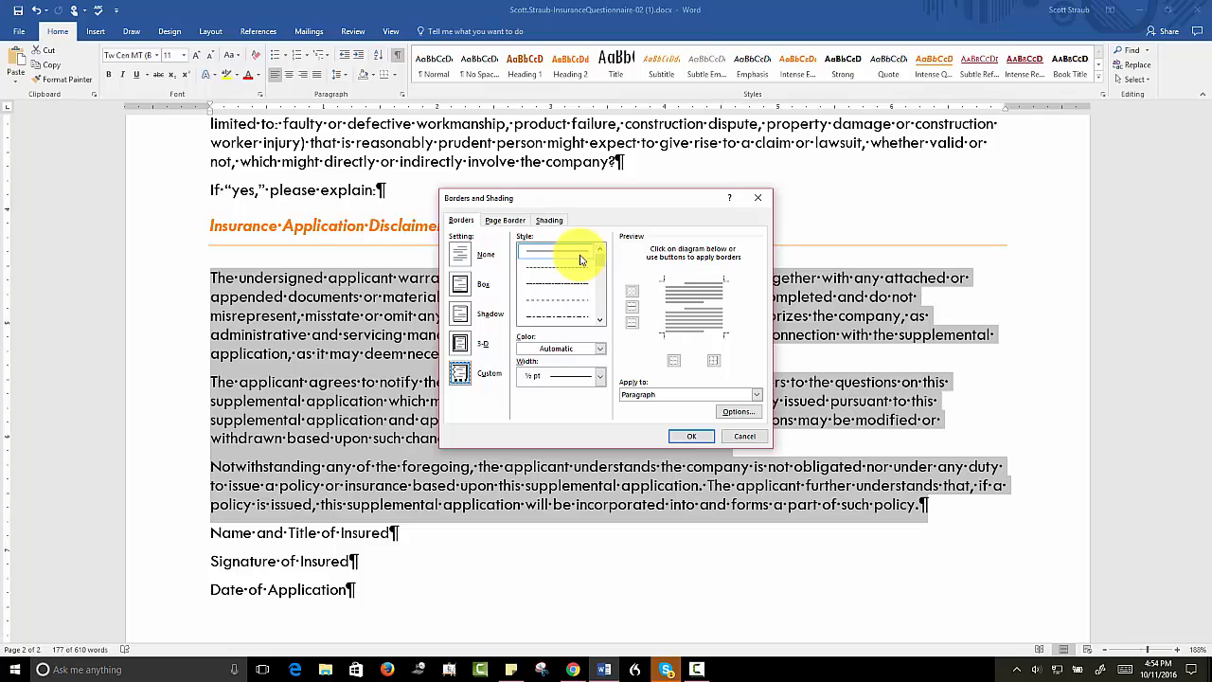
pyautogui.click(598, 348)
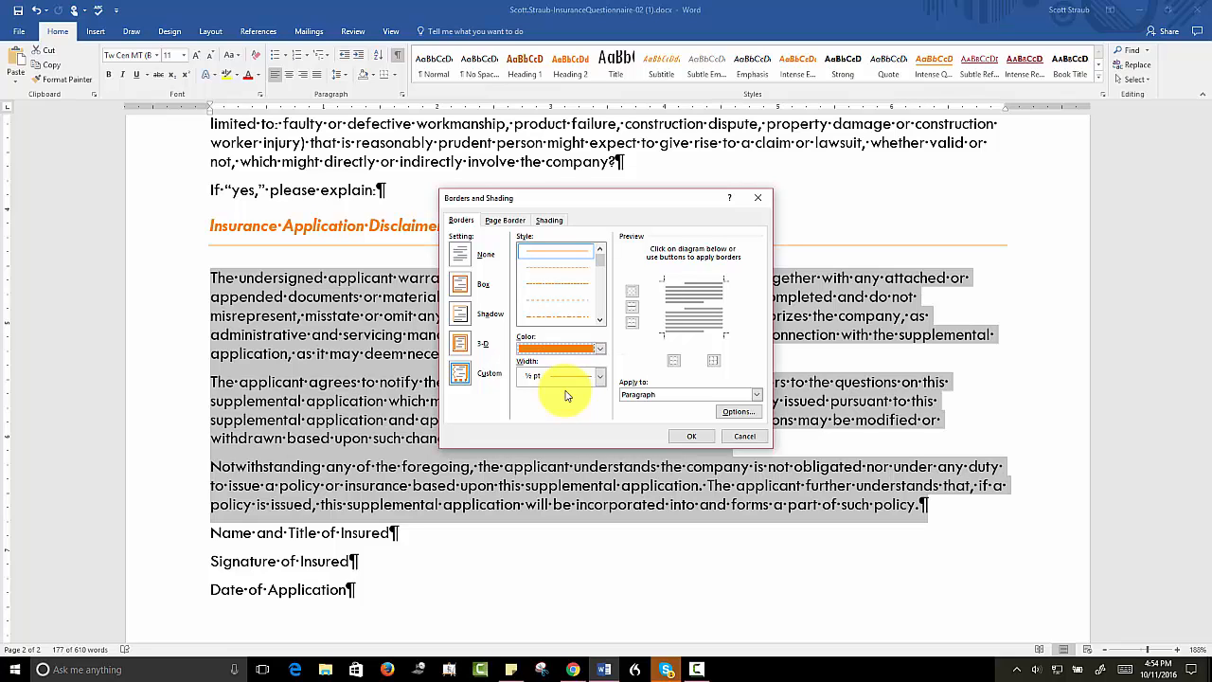
pyautogui.click(600, 380)
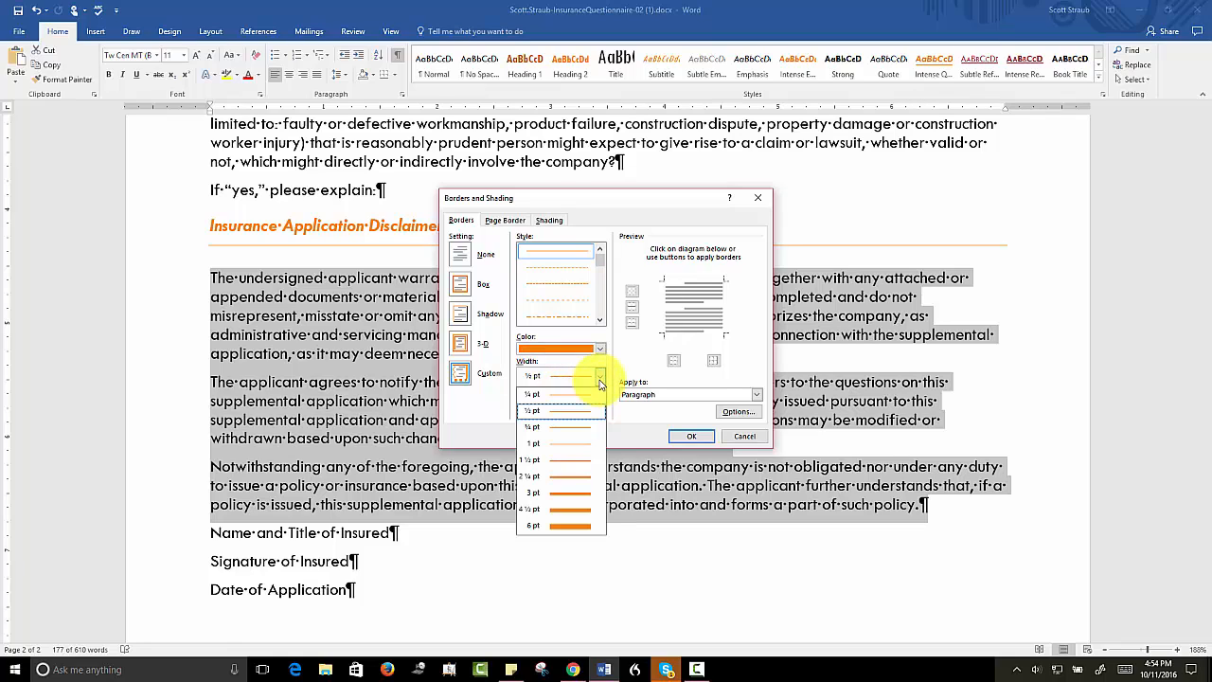
pyautogui.click(557, 444)
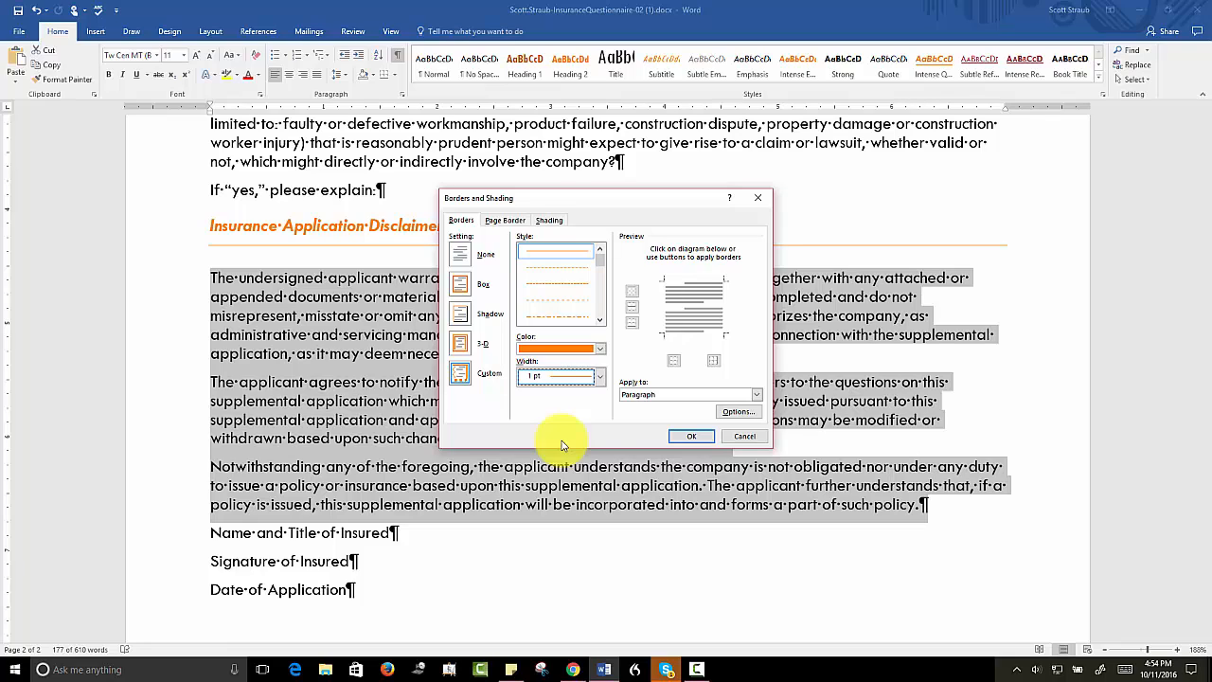
pyautogui.click(673, 363)
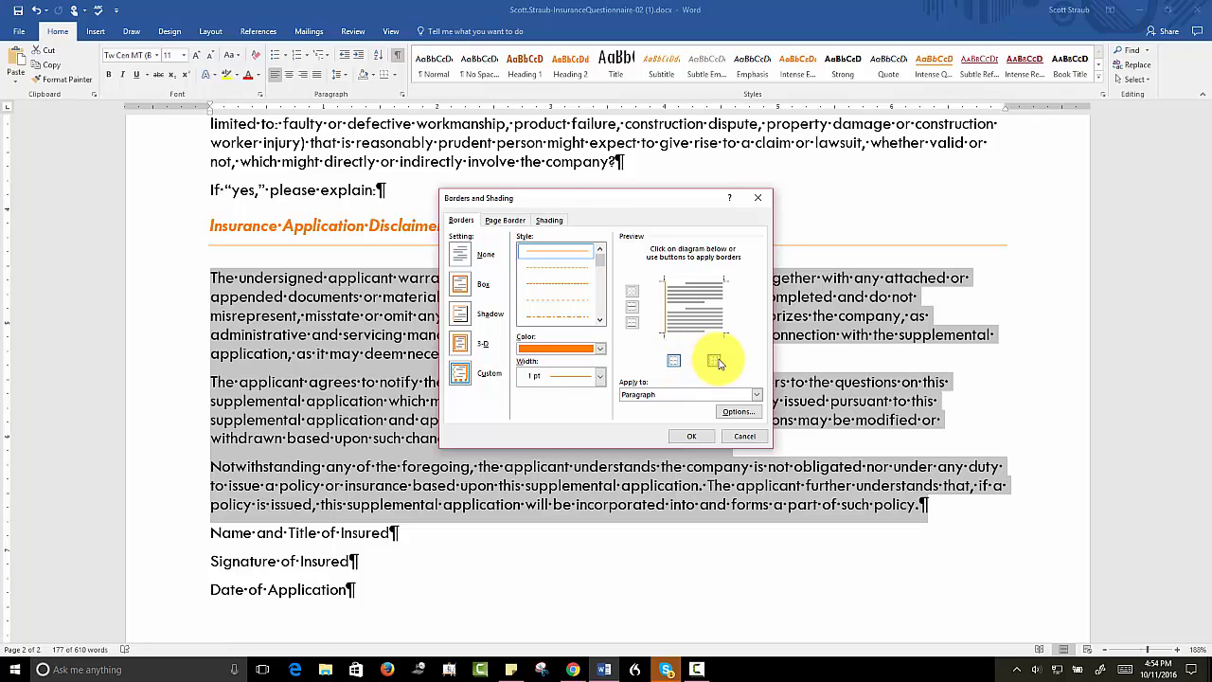
pyautogui.click(716, 361)
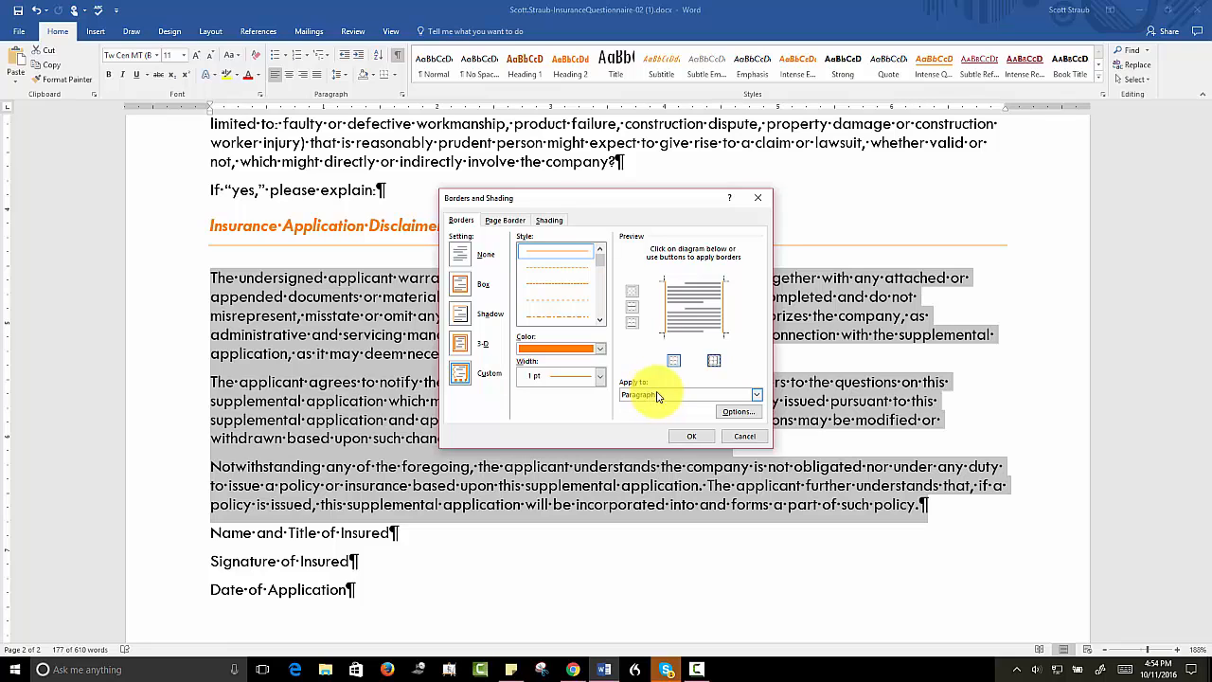
# - Set the distance of the paragraph borders from the text to 5 pt on both the left and right sides
pyautogui.click(734, 412)
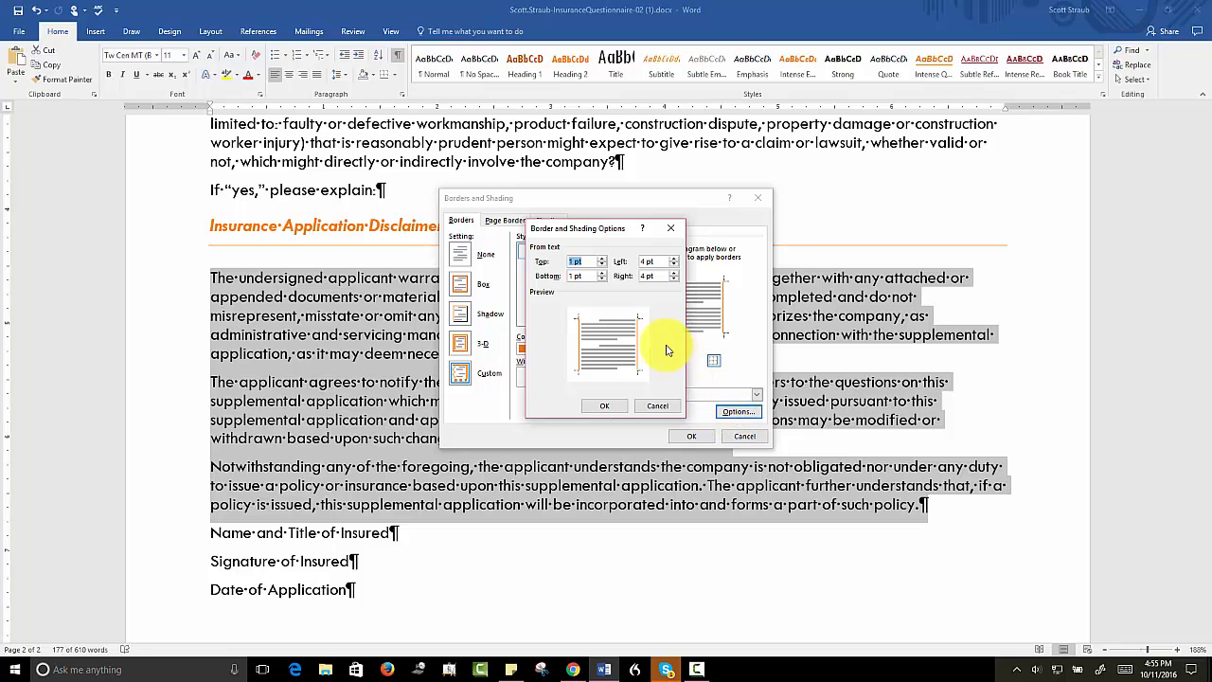
pyautogui.doubleClick(645, 261)
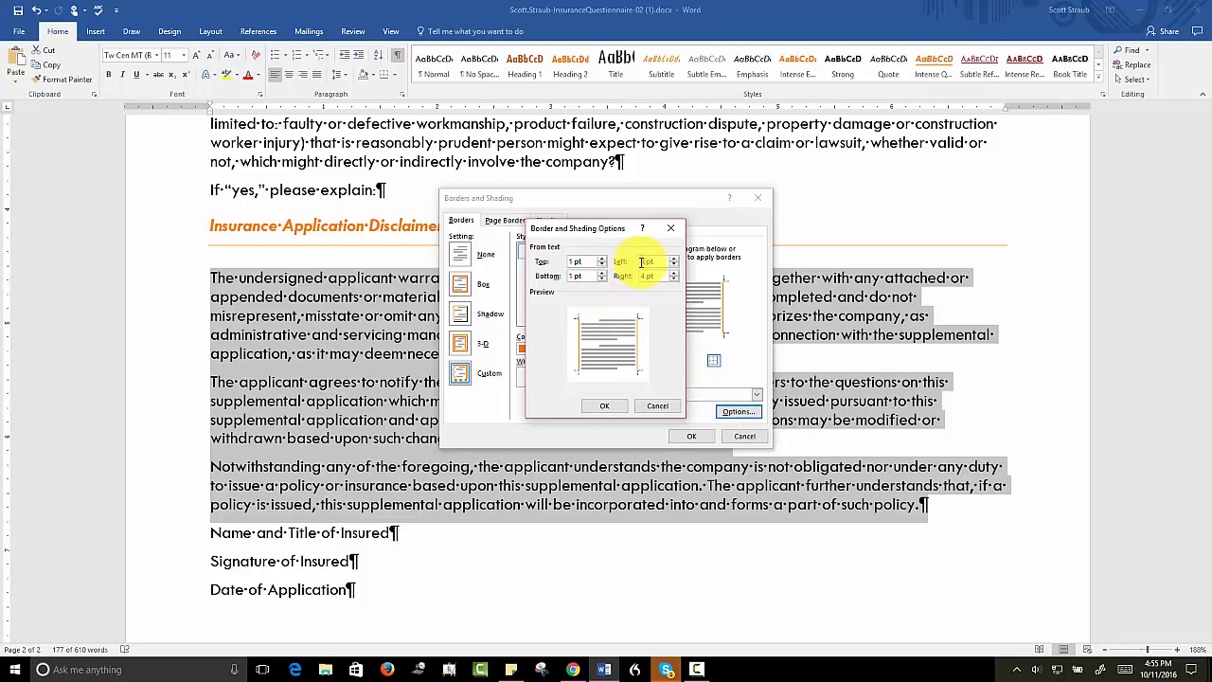
pyautogui.click(673, 261)
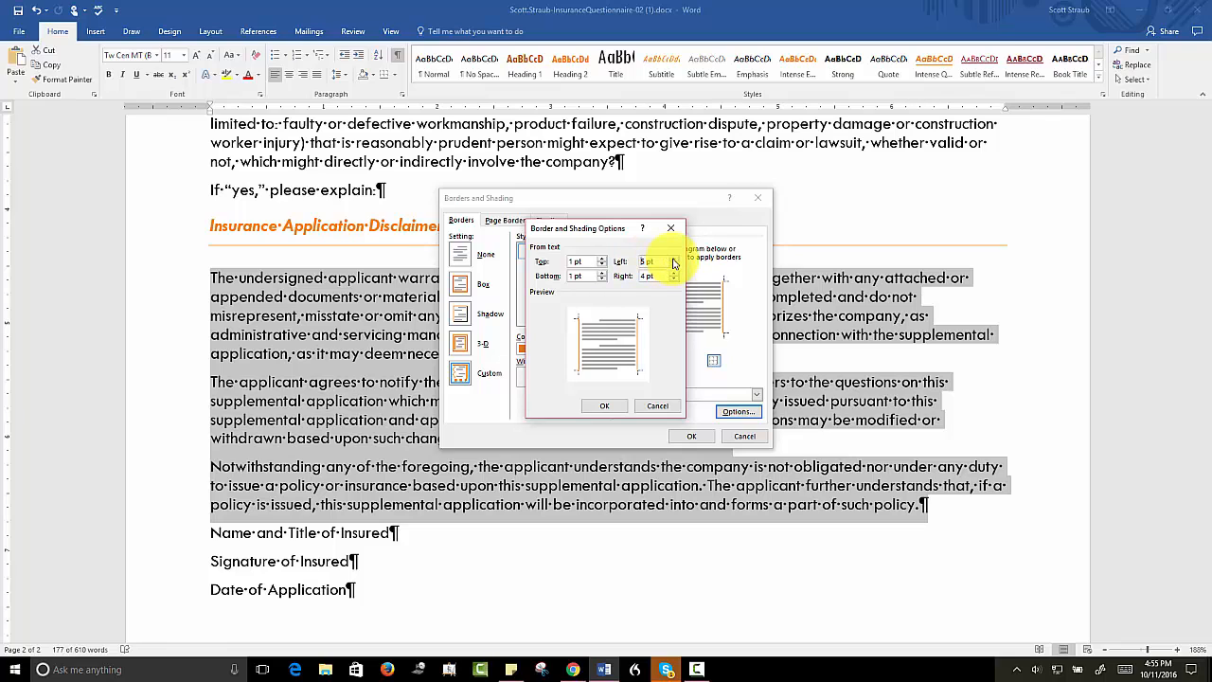
pyautogui.click(673, 274)
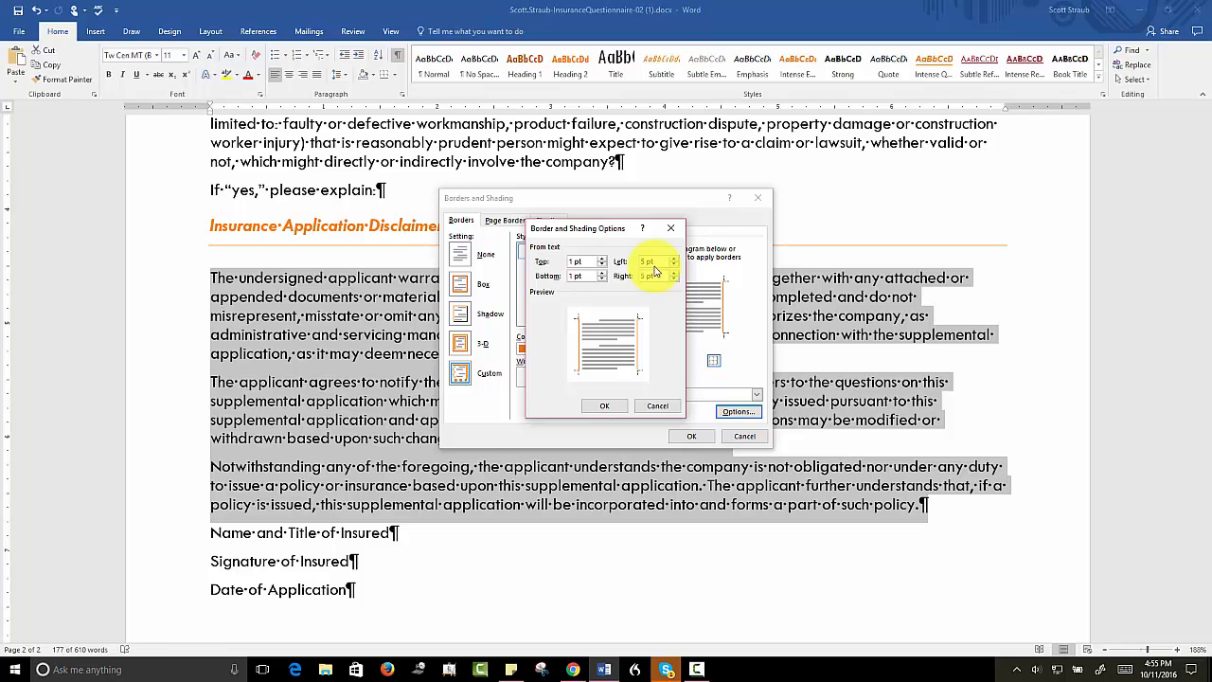
pyautogui.click(602, 406)
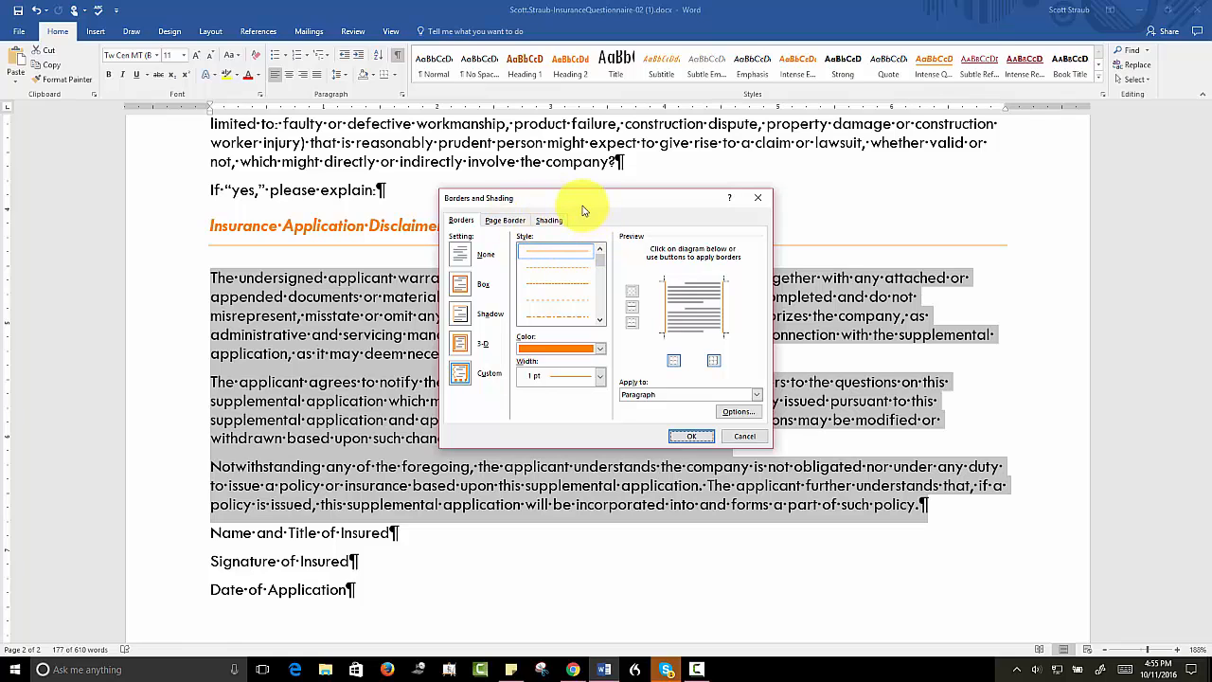
# - Add a light orange theme-color shading fill to the disclaimer paragraphs and apply the border and shading settings
pyautogui.click(549, 221)
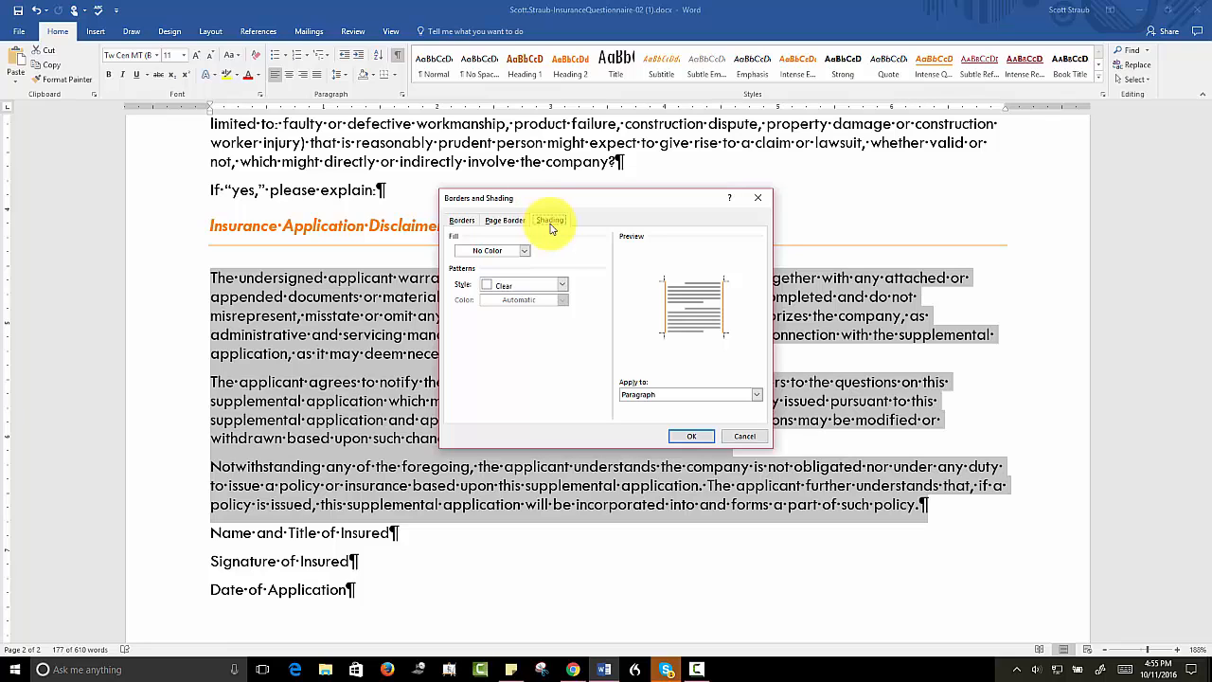
pyautogui.click(527, 252)
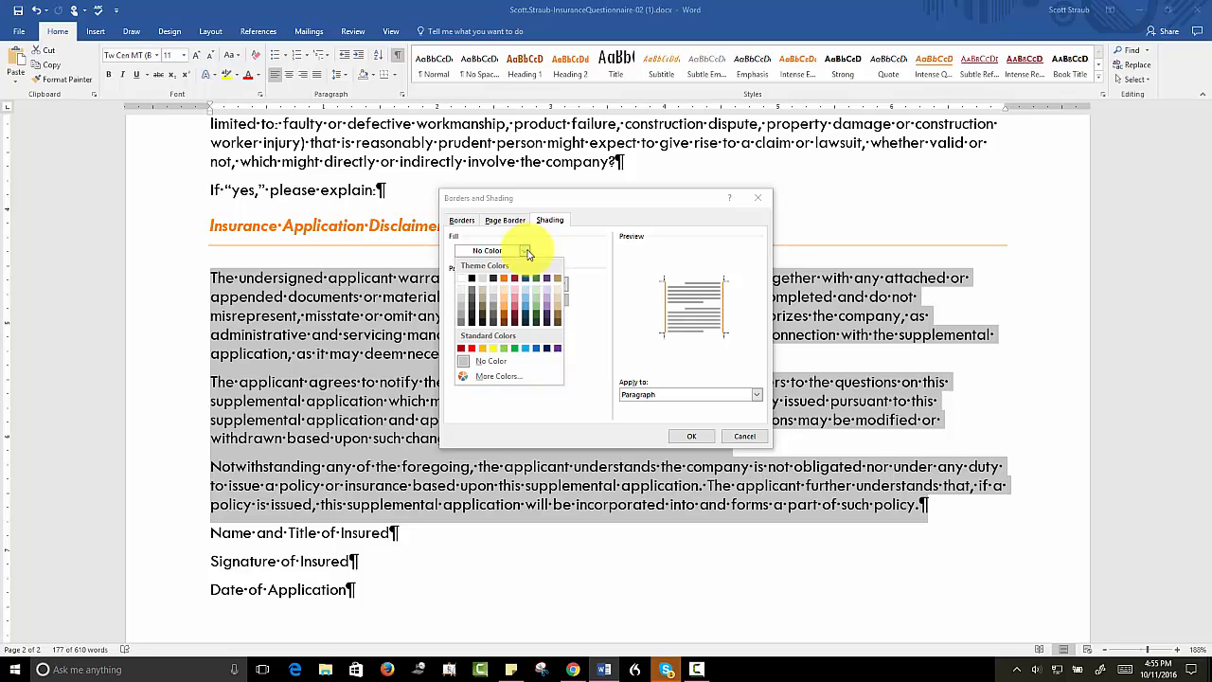
pyautogui.click(505, 295)
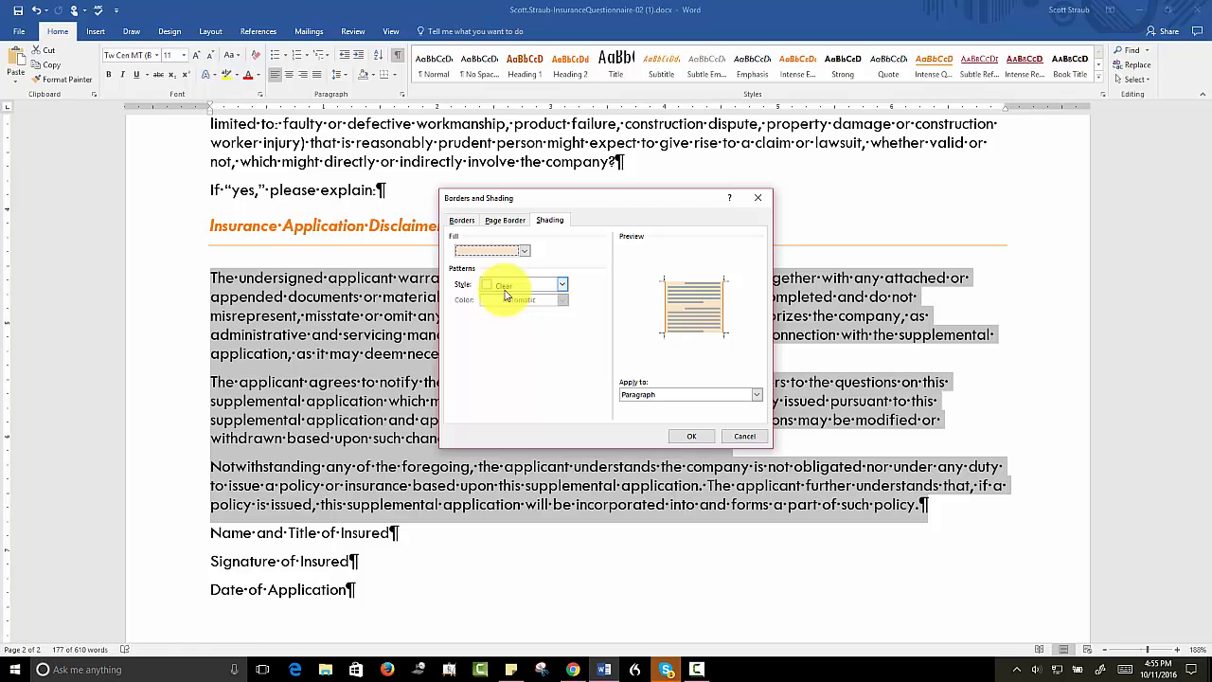
pyautogui.click(688, 437)
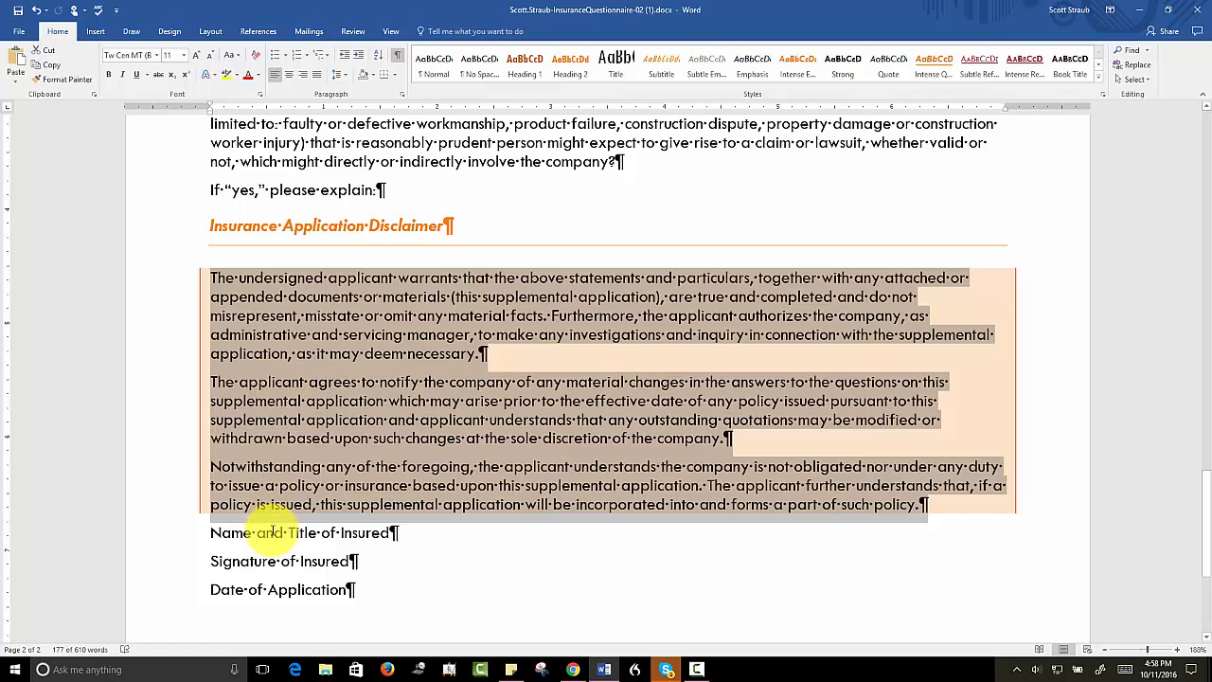
# - Set the spacing before to 12 pt for the three lines from "Name and Title of Insured" to "Date of Application"
pyautogui.moveTo(212, 534); pyautogui.dragTo(350, 593)
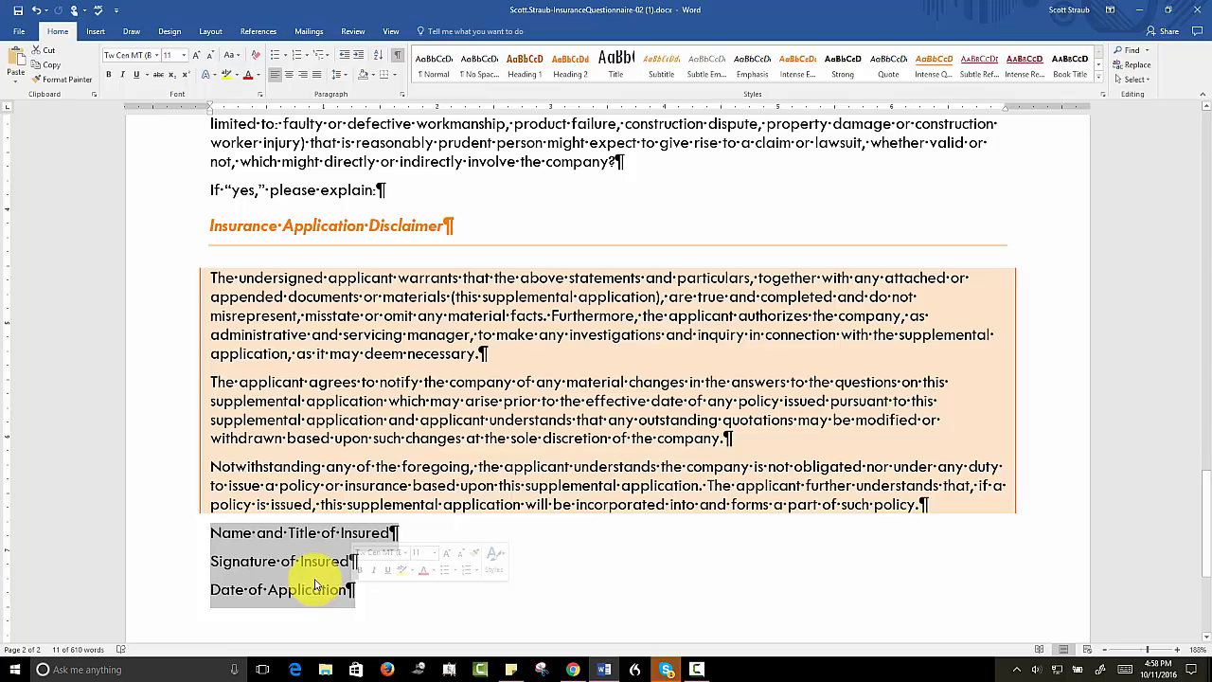
pyautogui.click(402, 98)
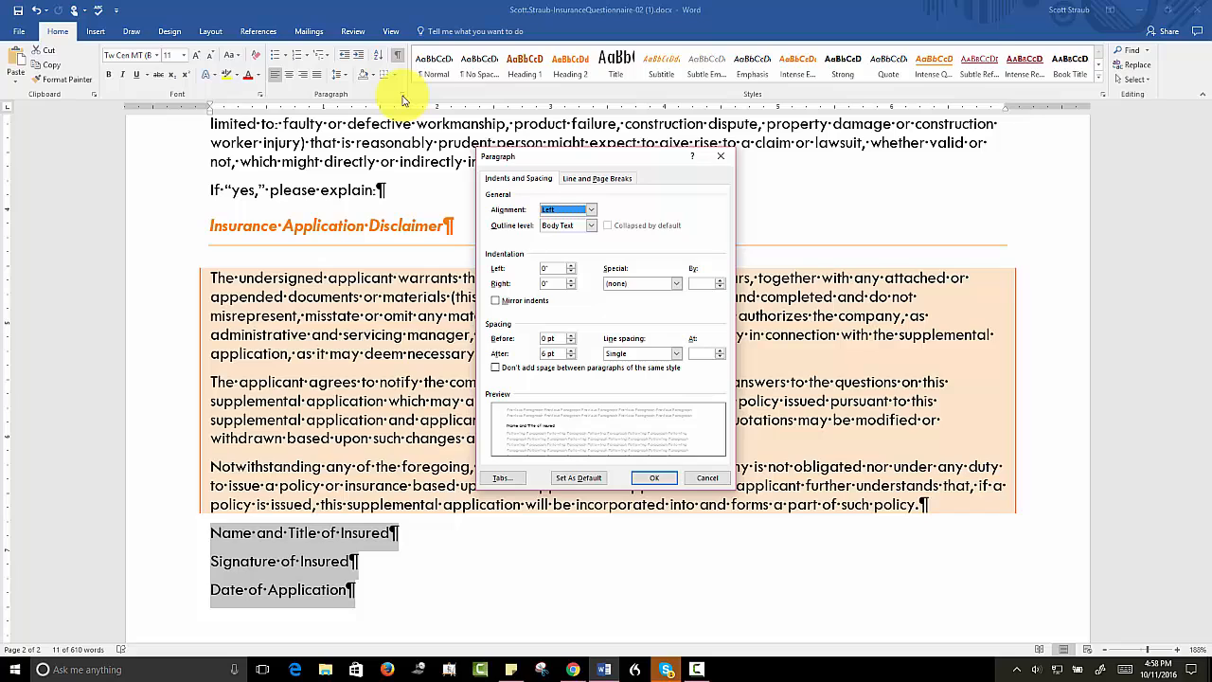
pyautogui.click(570, 335)
pyautogui.click(570, 335)
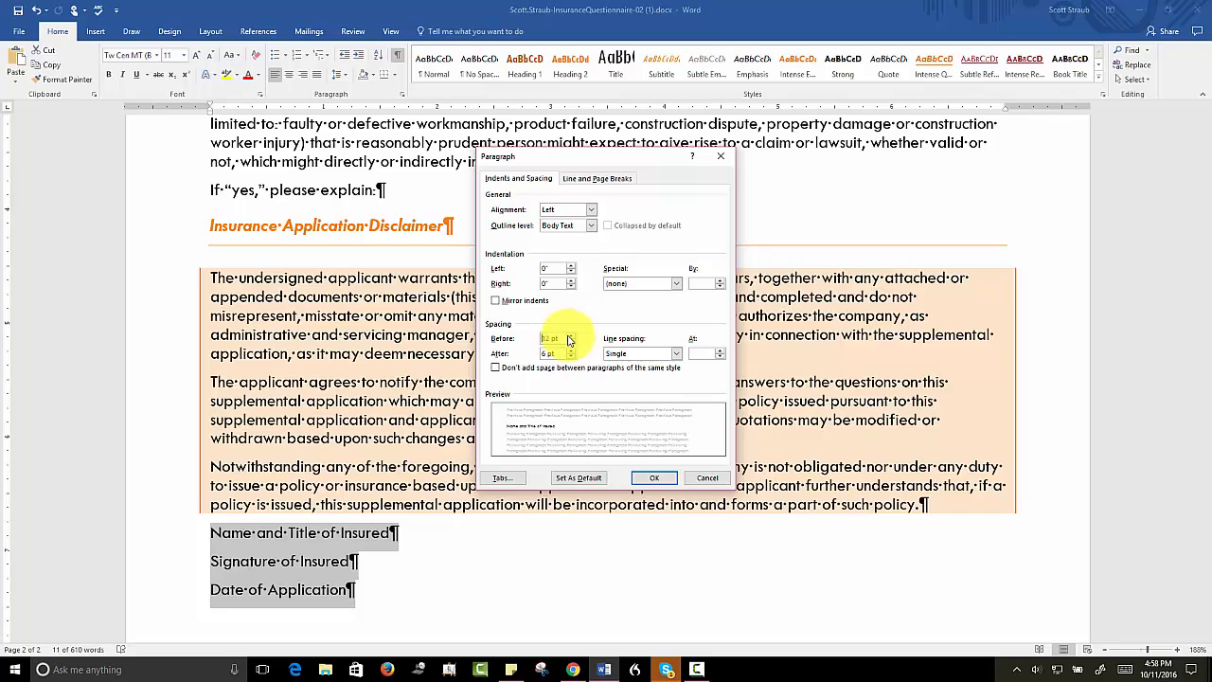
# - Set a right-aligned tab stop at 7" with underline leader 4 for the three signature lines and apply it
pyautogui.click(503, 479)
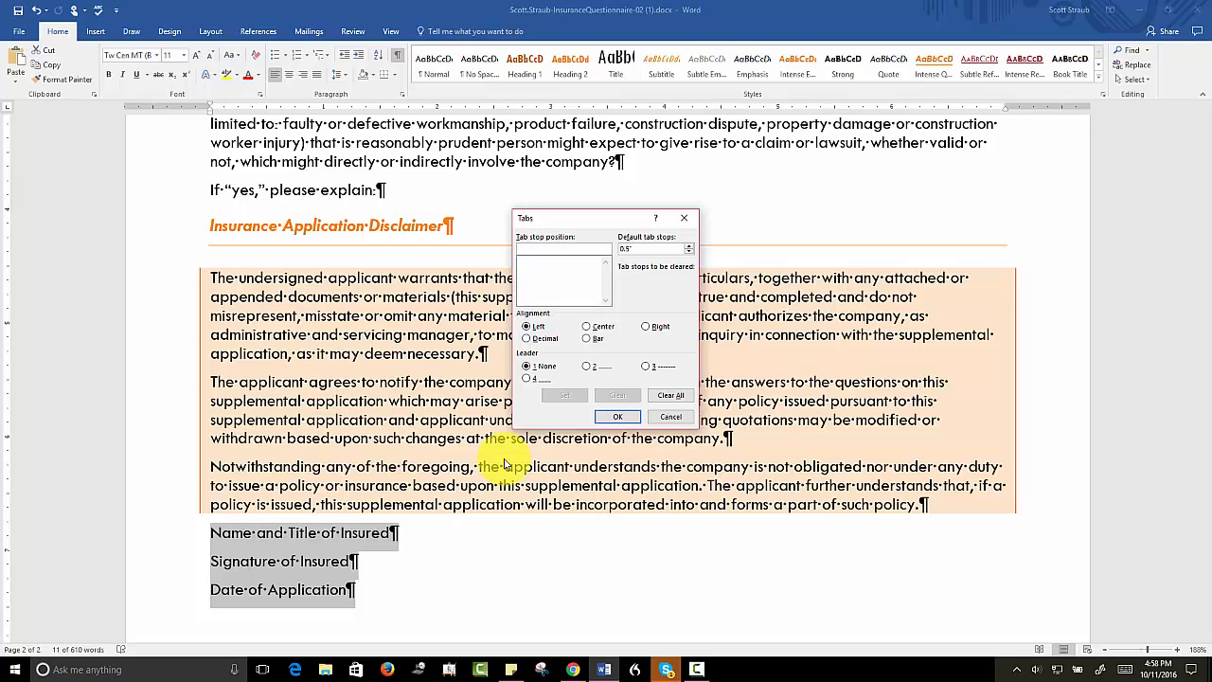
pyautogui.write('7')
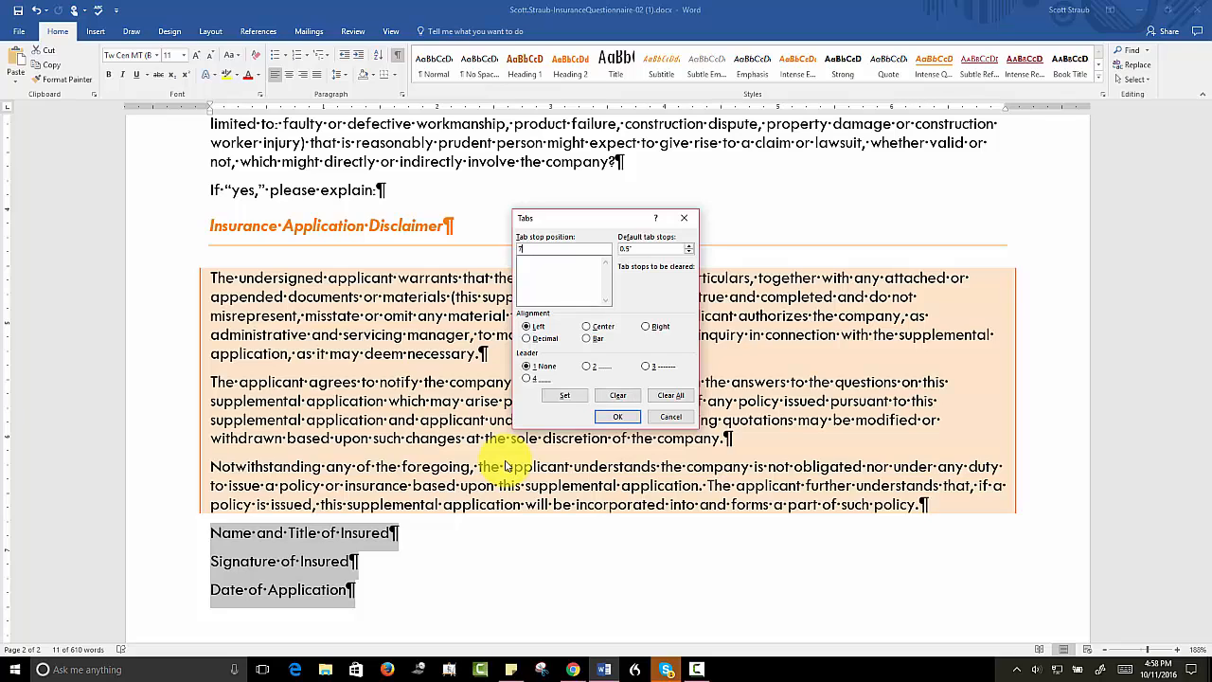
pyautogui.click(647, 328)
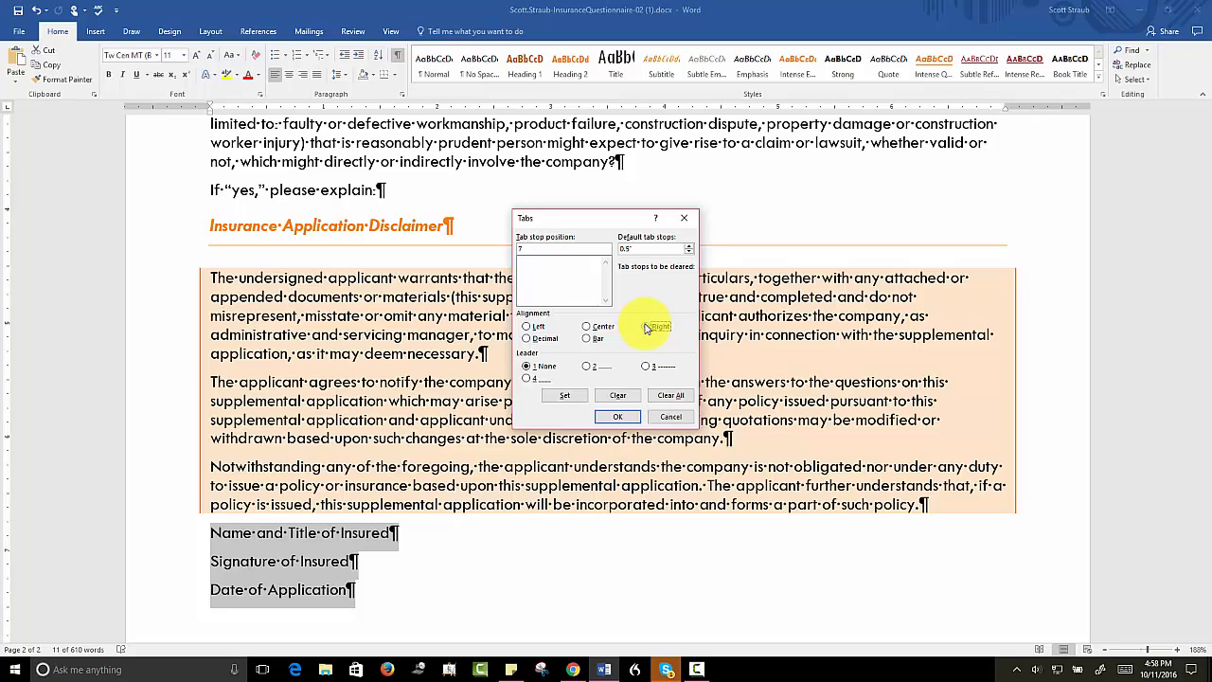
pyautogui.click(527, 381)
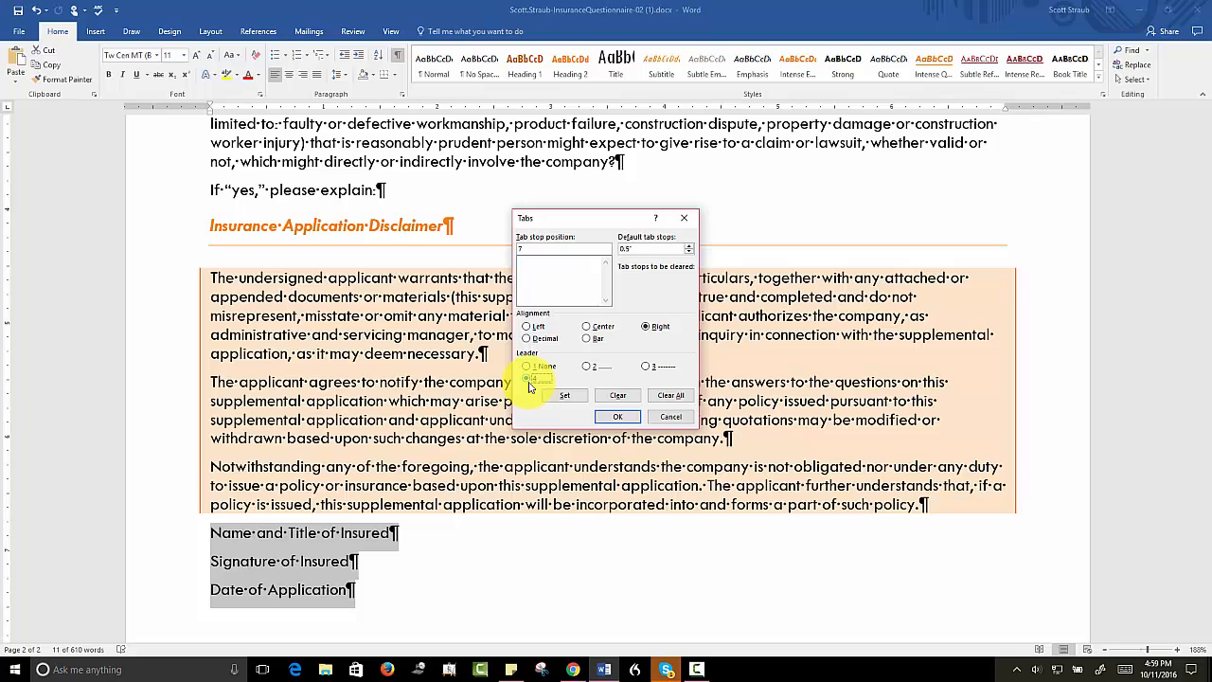
pyautogui.click(562, 396)
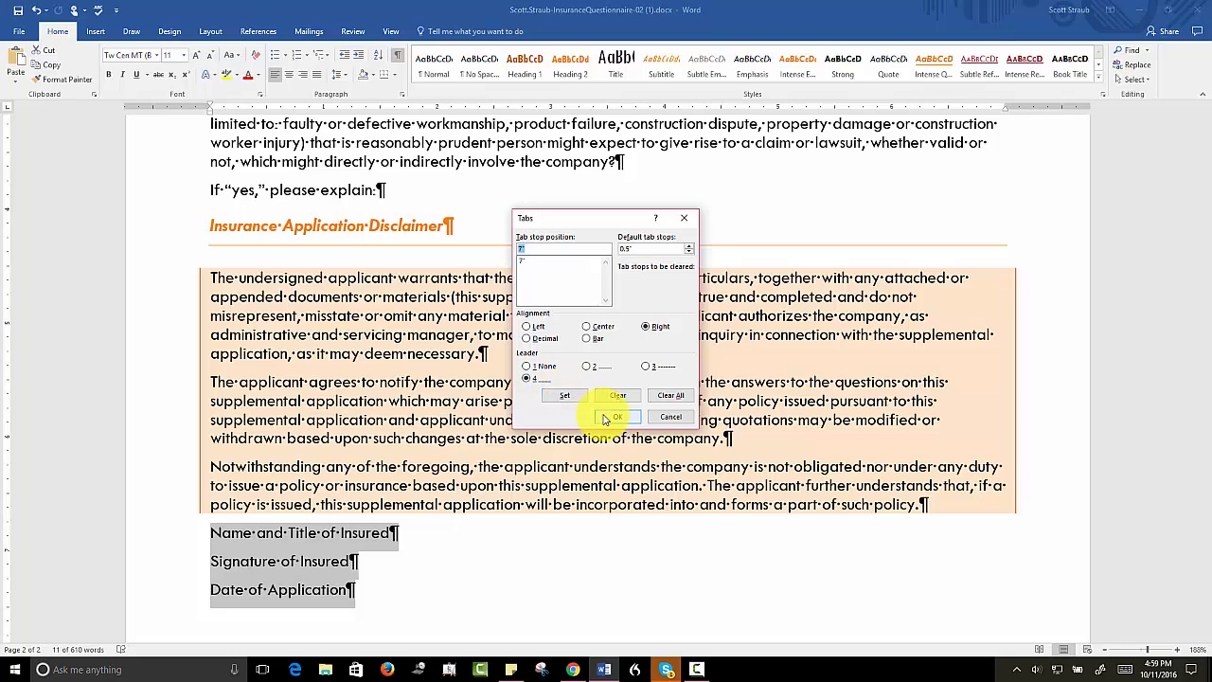
pyautogui.click(616, 417)
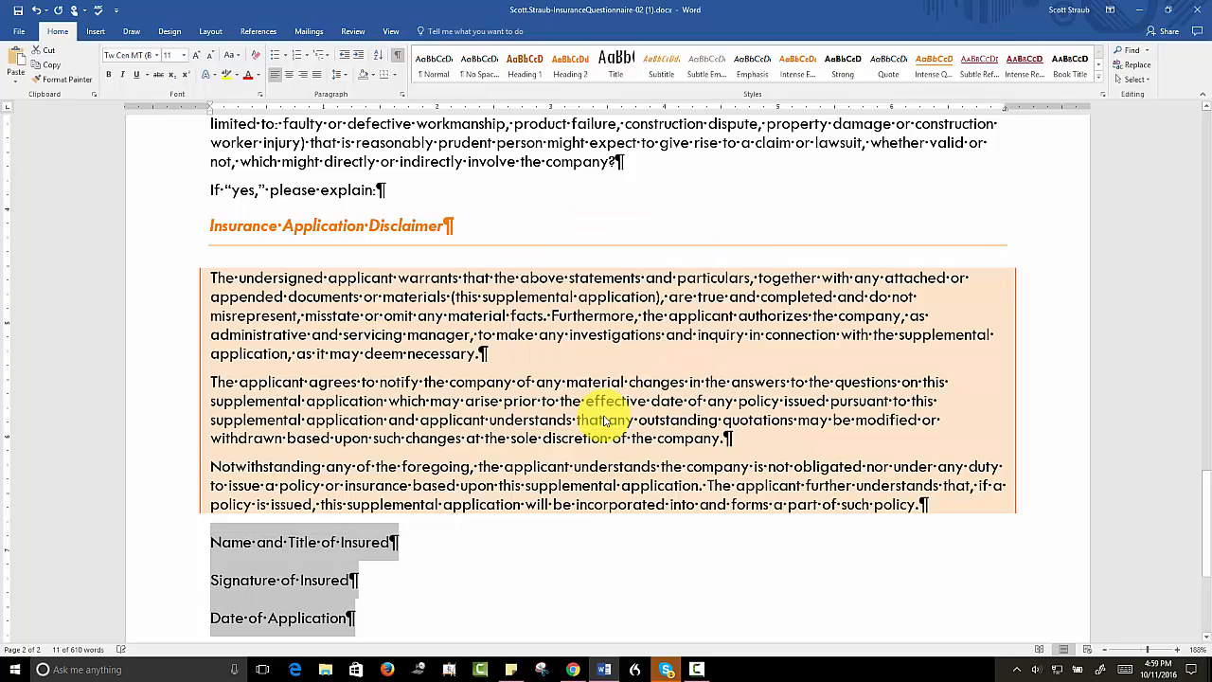
# - Insert a tab after "Name and Title of Insured", "Signature of Insured" and "Date of Application" to create fill-in lines
pyautogui.scroll(-3, 547, 436)
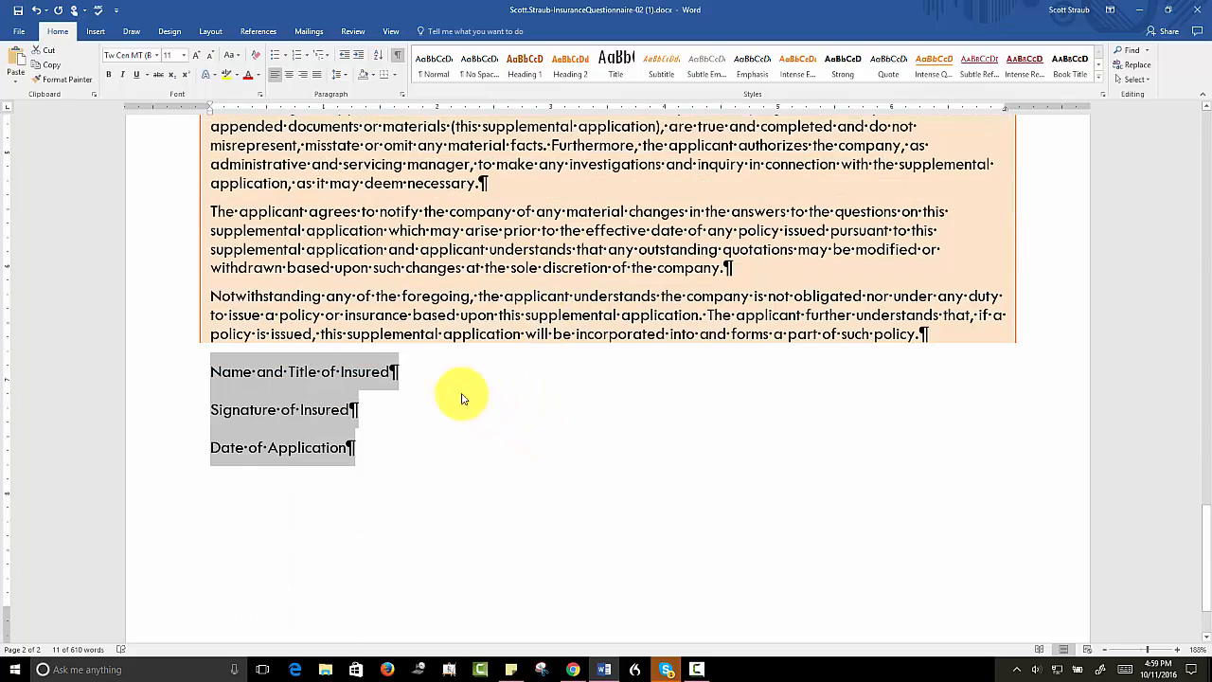
pyautogui.click(394, 379)
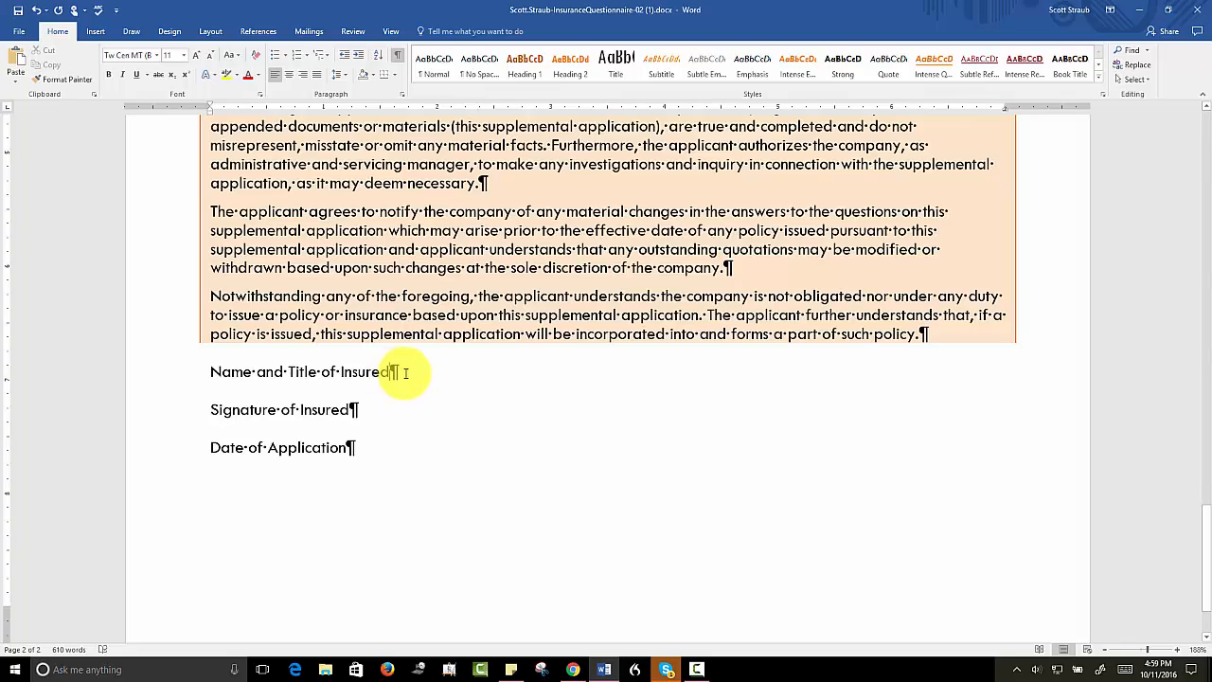
pyautogui.press('Tab')
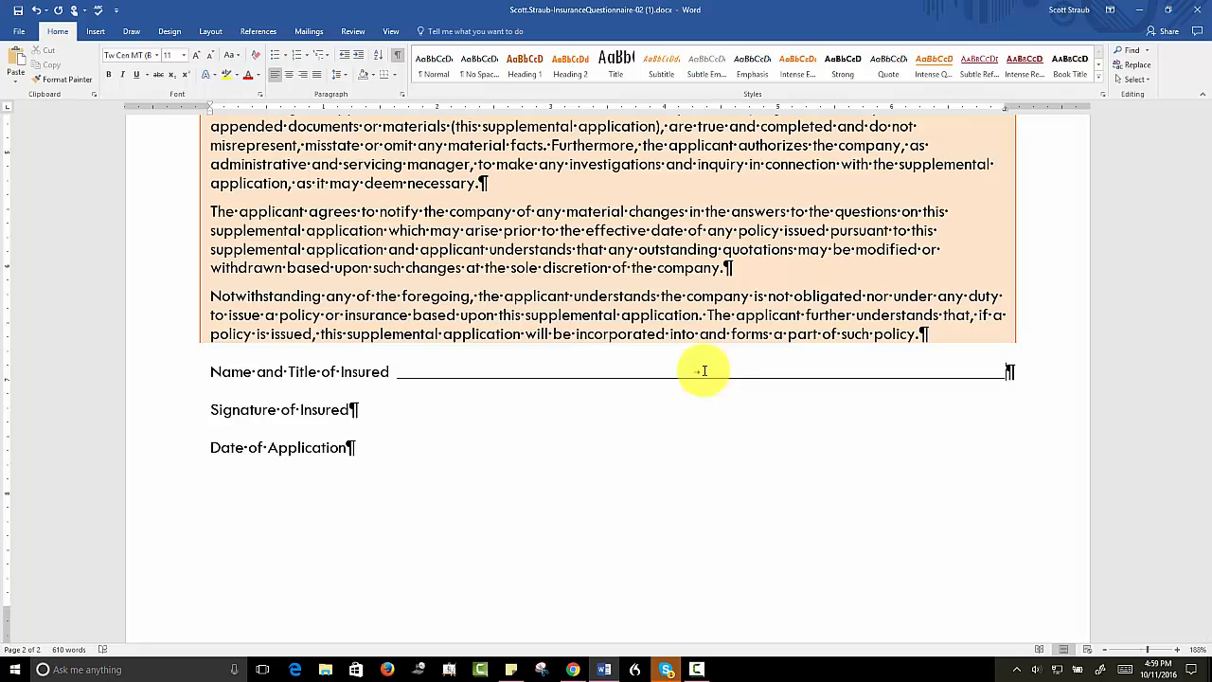
pyautogui.click(352, 409)
pyautogui.press('Tab')
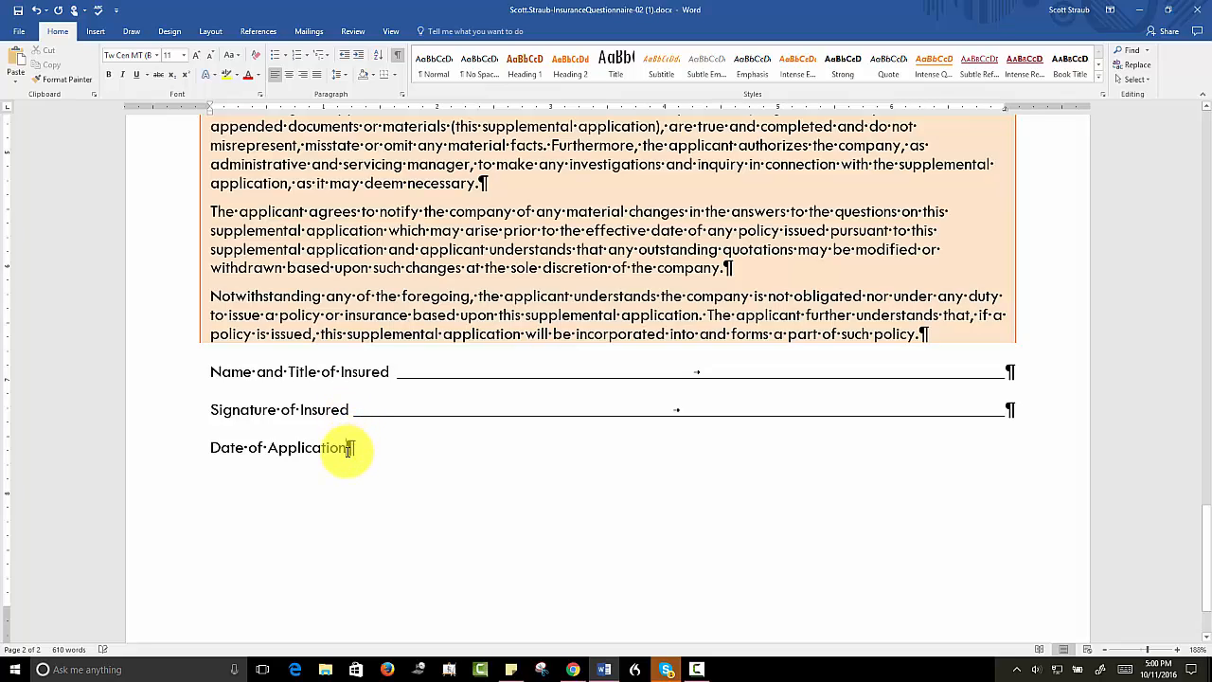
pyautogui.click(349, 450)
pyautogui.press('Tab')
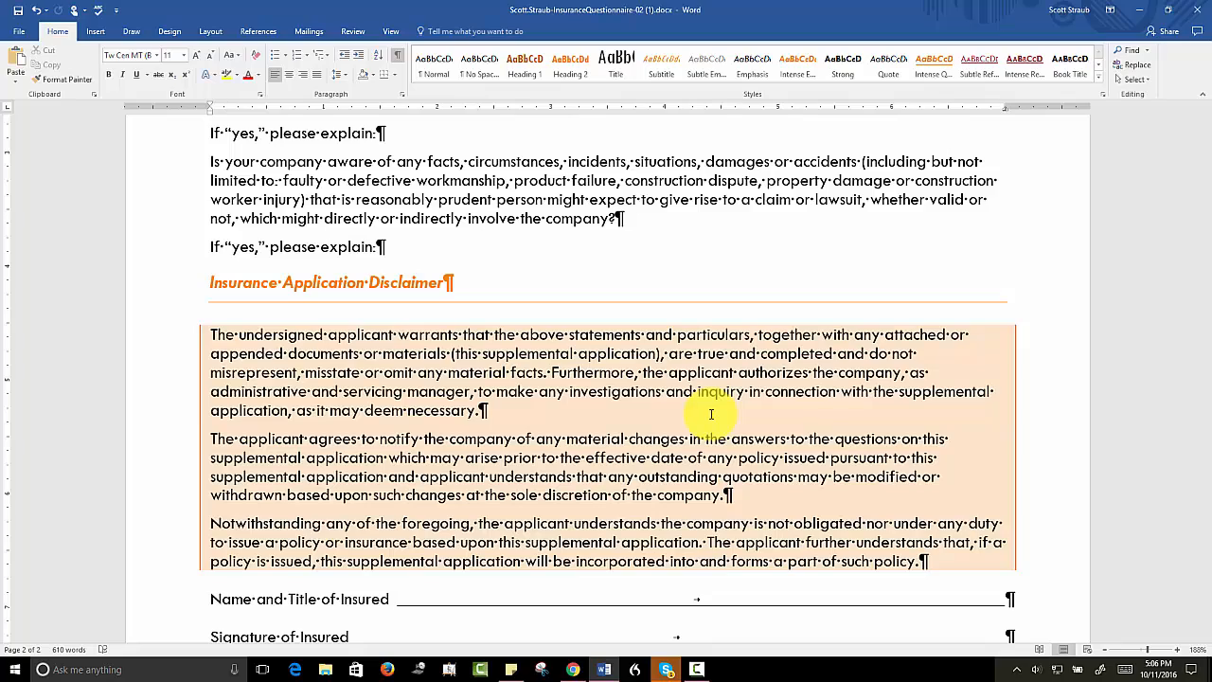
# - Apply the 1), a), i) multilevel list to all question lines from 'Applicant:' to the last 'please explain:' before the Insurance Application Disclaimer heading
pyautogui.scroll(3, 555, 405)
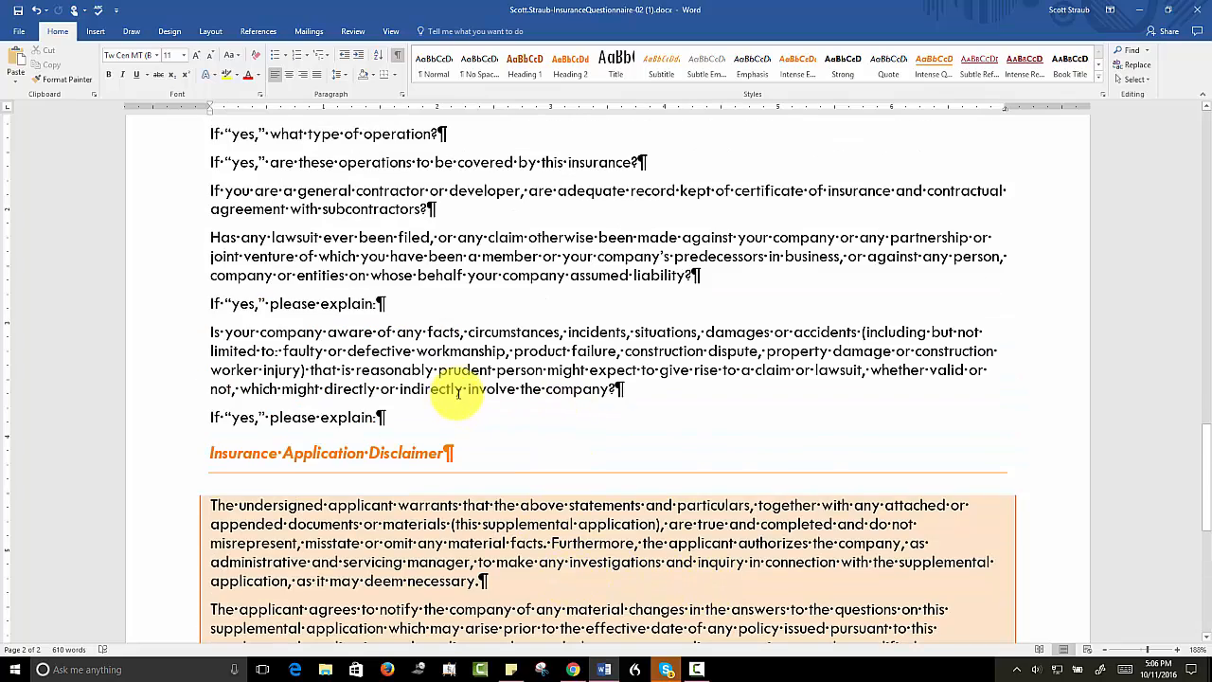
pyautogui.scroll(20, 458, 393)
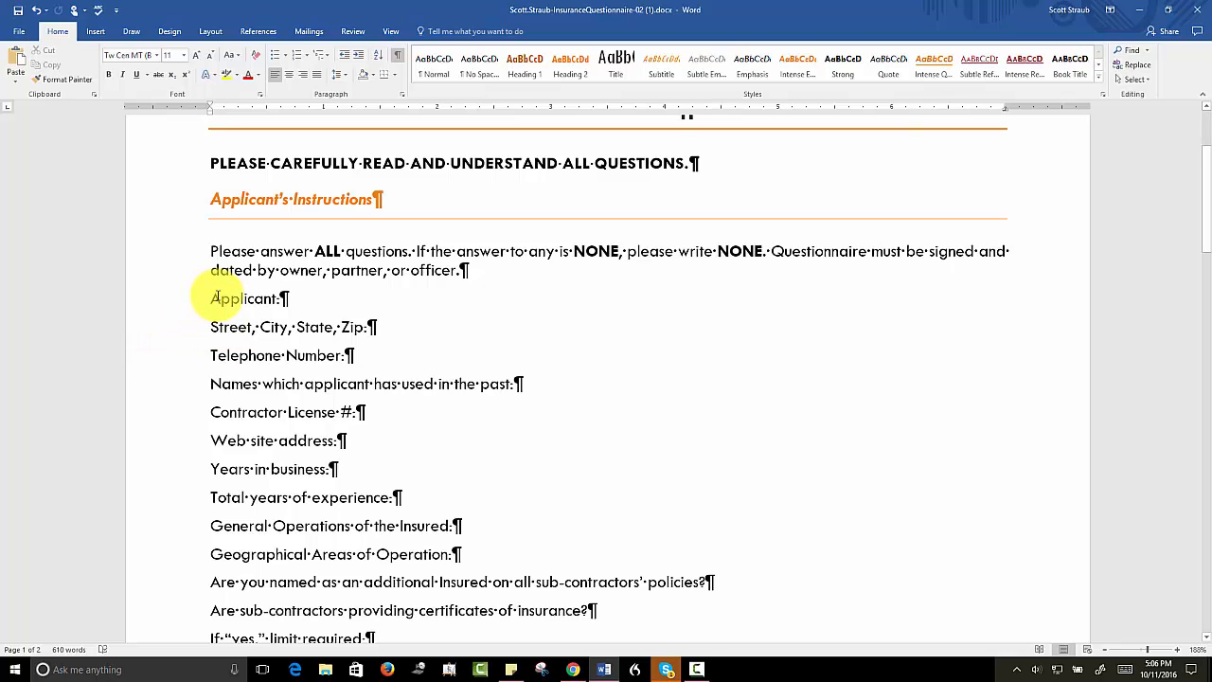
pyautogui.moveTo(214, 296); pyautogui.dragTo(386, 417)
pyautogui.scroll(-1, 235, 384)
pyautogui.scroll(-8, 235, 384)
pyautogui.scroll(-2, 235, 384)
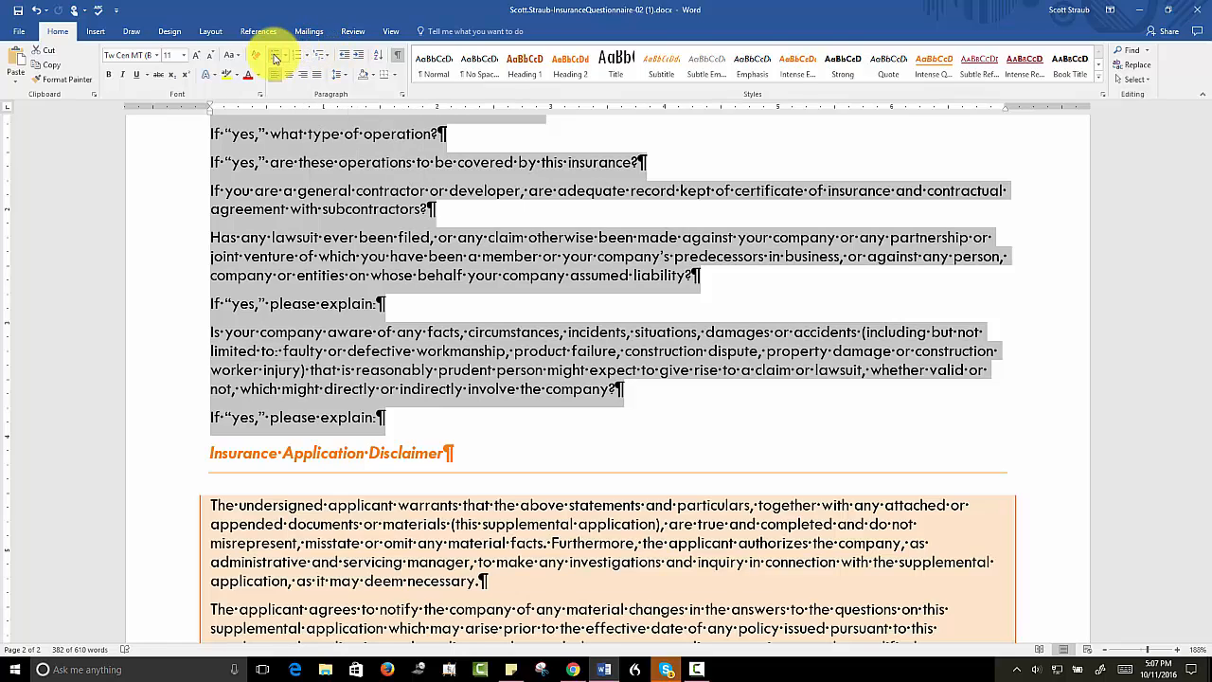
pyautogui.click(327, 59)
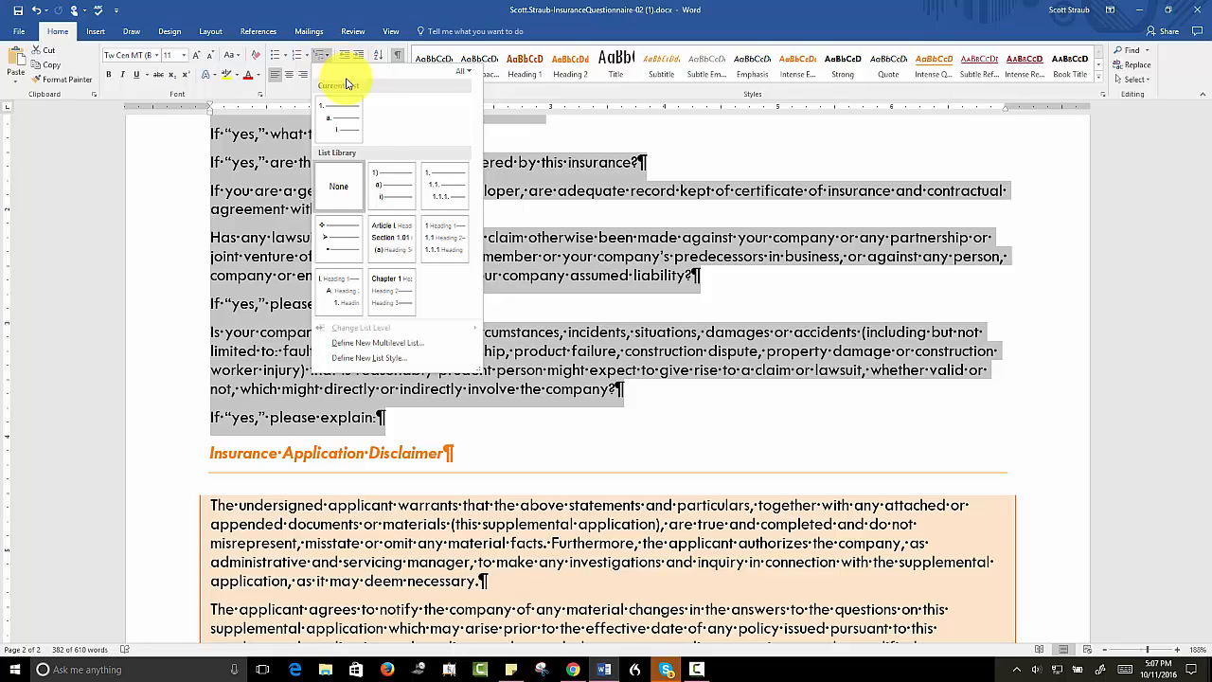
pyautogui.moveTo(387, 182)
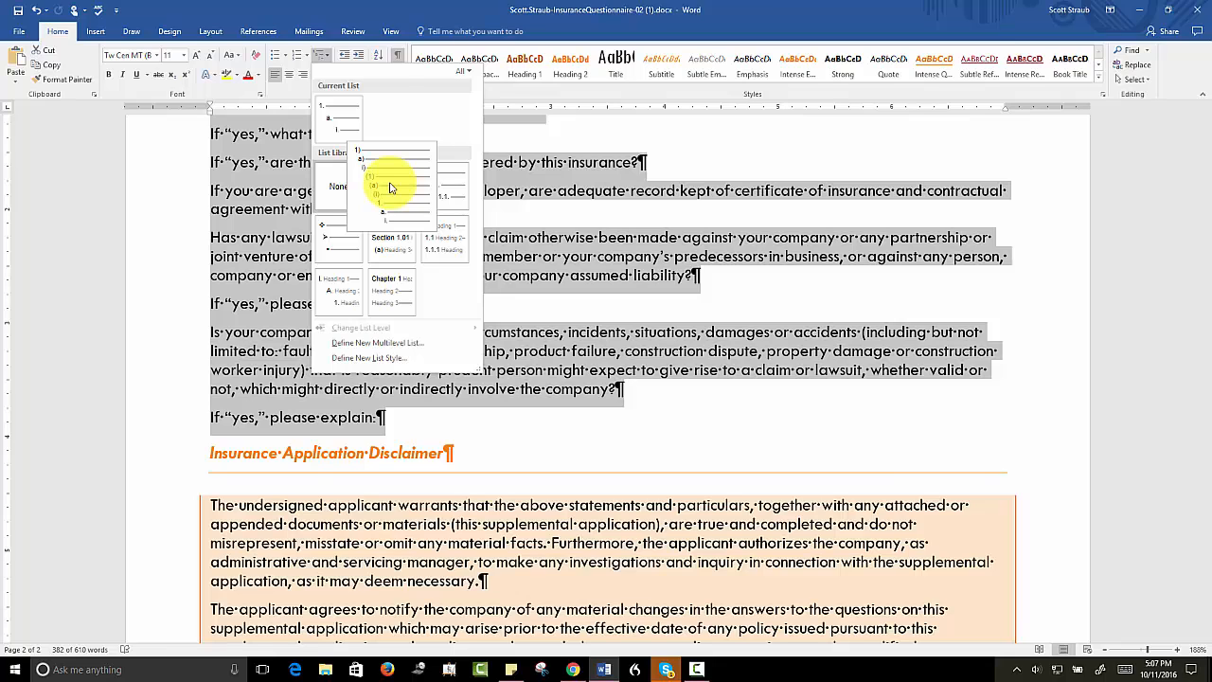
pyautogui.click(389, 186)
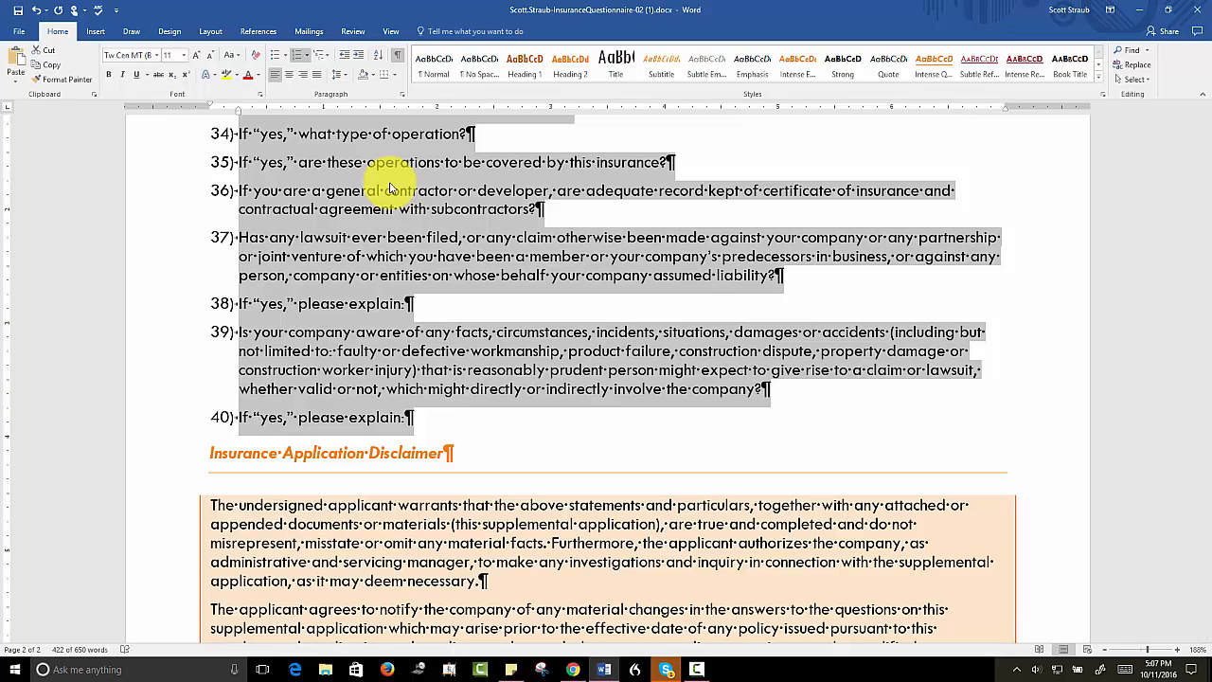
# - Define the multilevel list's indents for all levels, with first-level text position and additional indent per level both at 0.3"
pyautogui.click(330, 61)
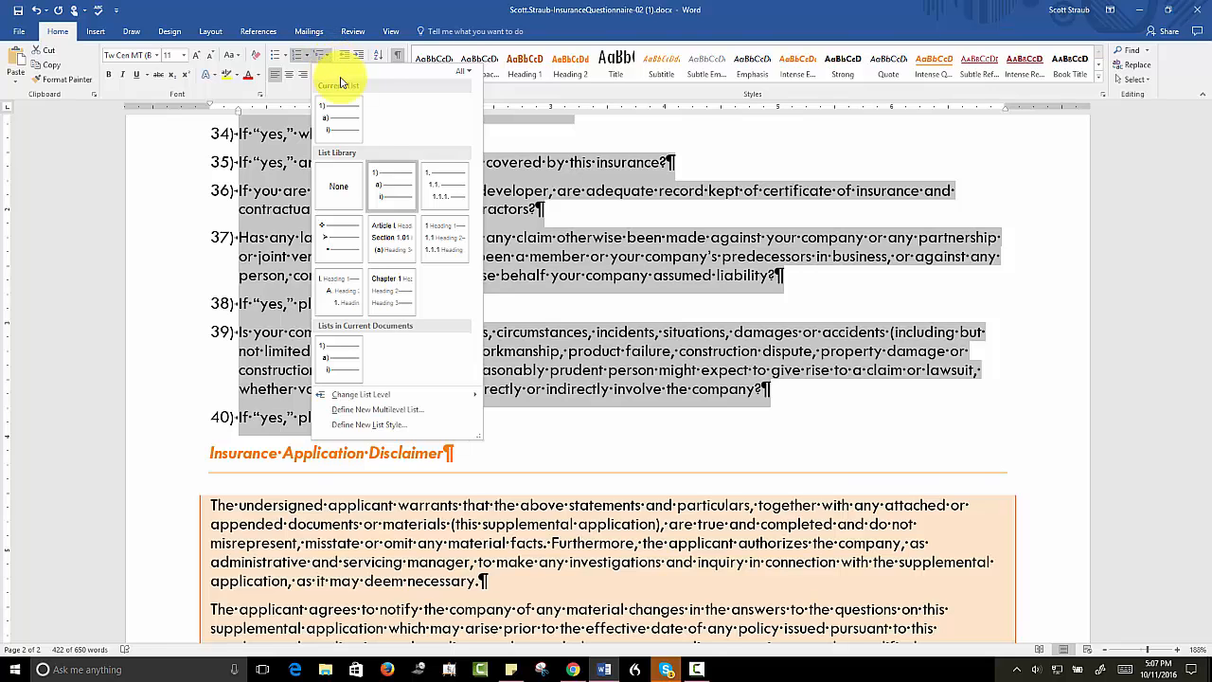
pyautogui.click(369, 410)
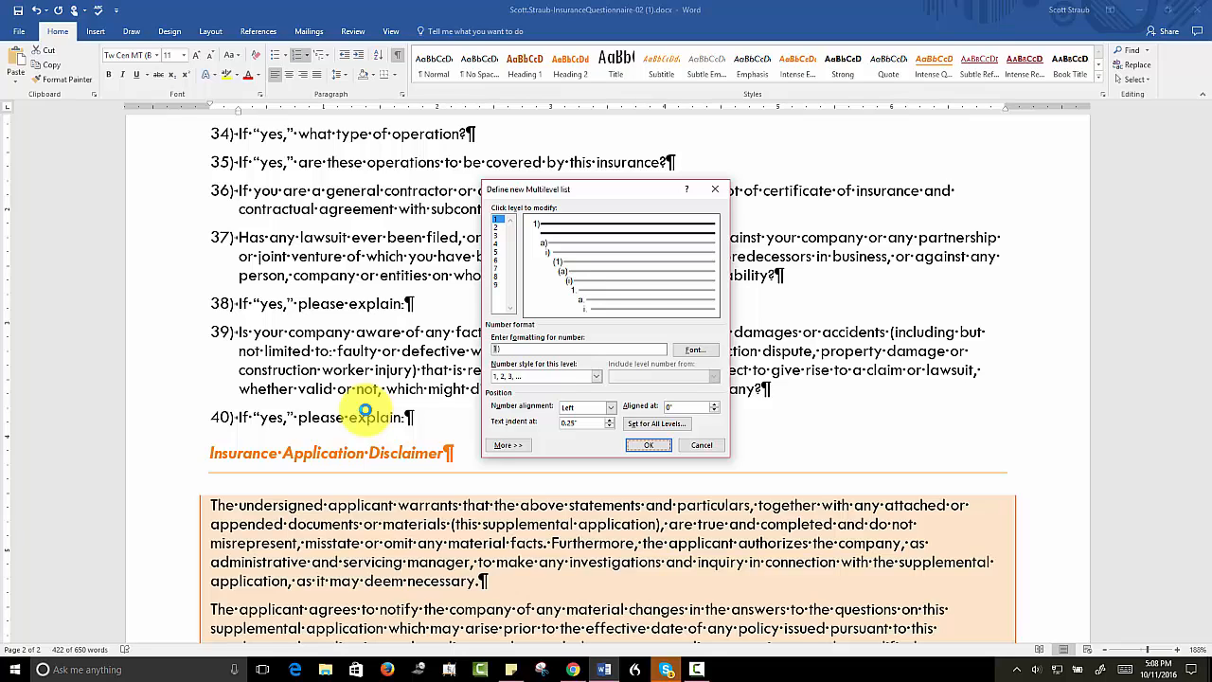
pyautogui.click(641, 428)
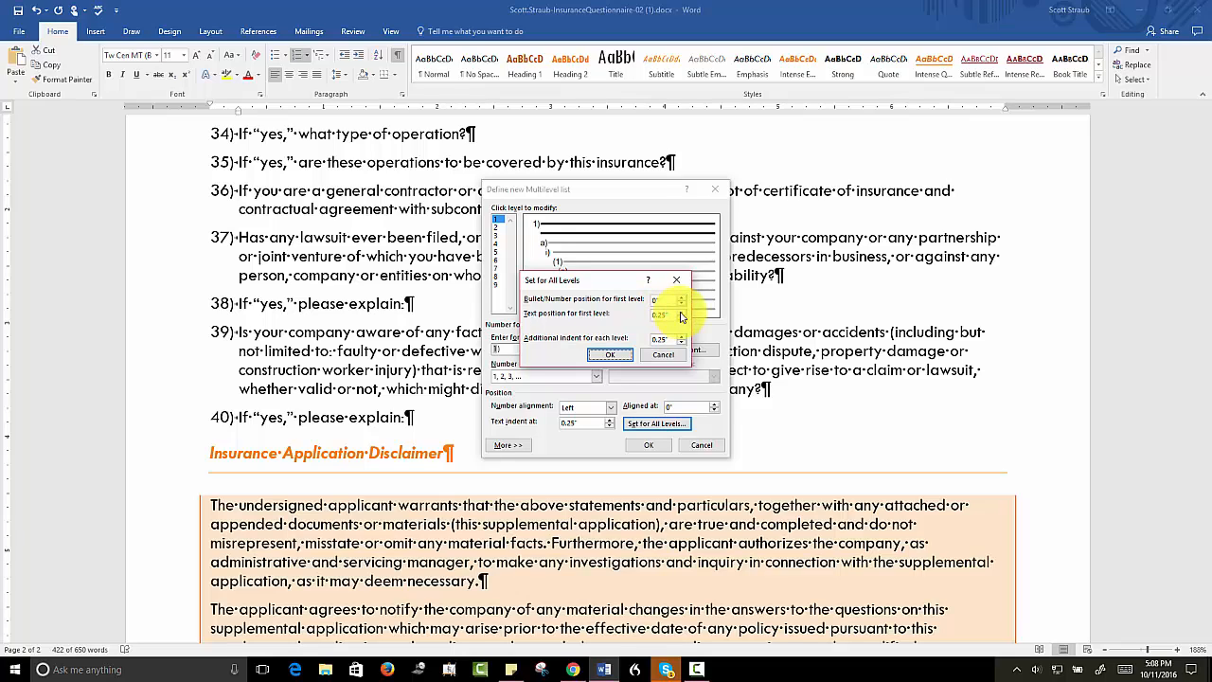
pyautogui.click(680, 314)
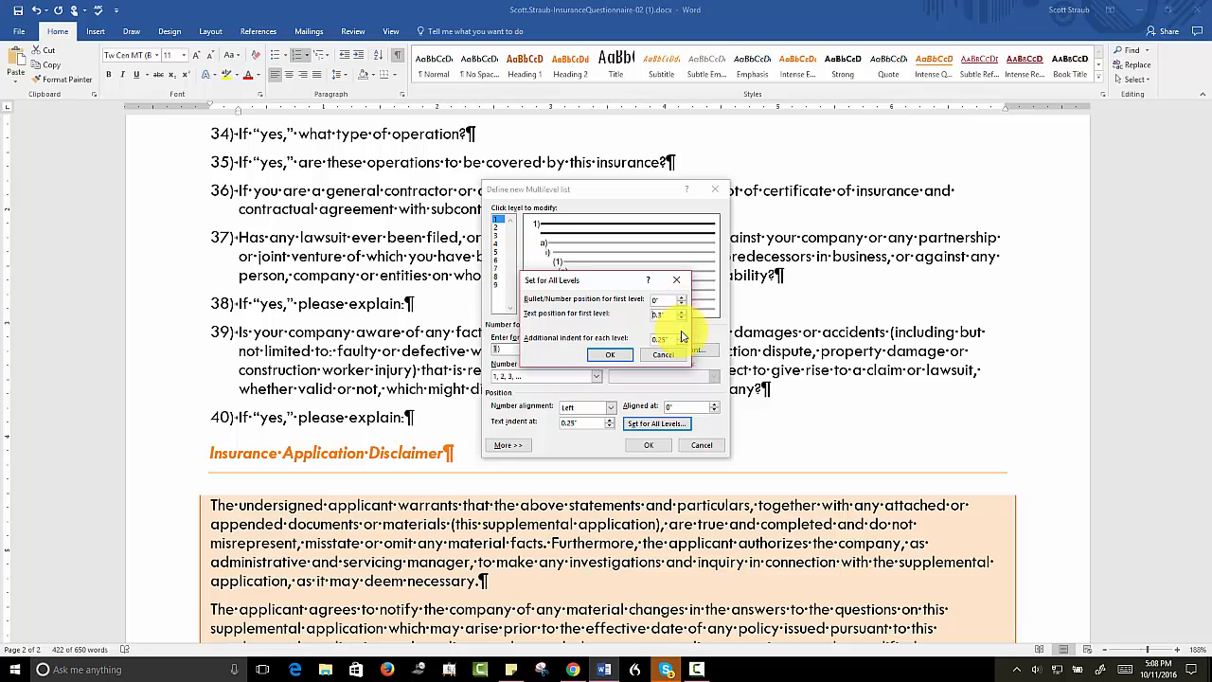
pyautogui.click(681, 336)
pyautogui.click(610, 353)
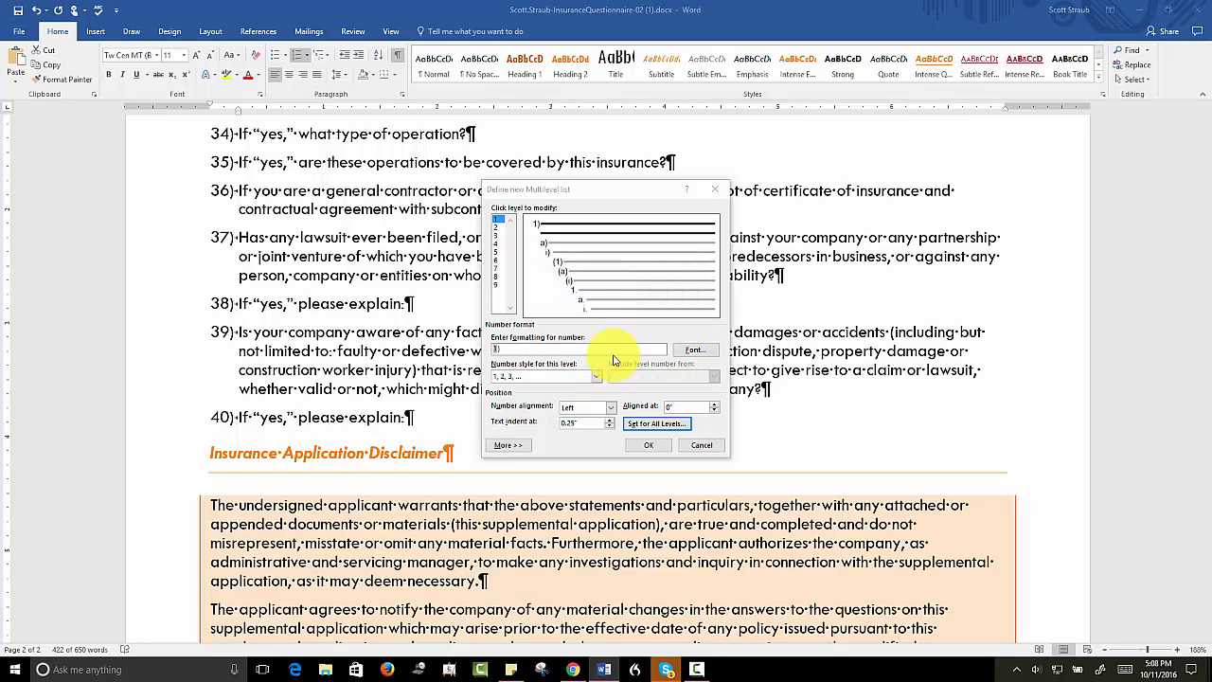
pyautogui.click(650, 446)
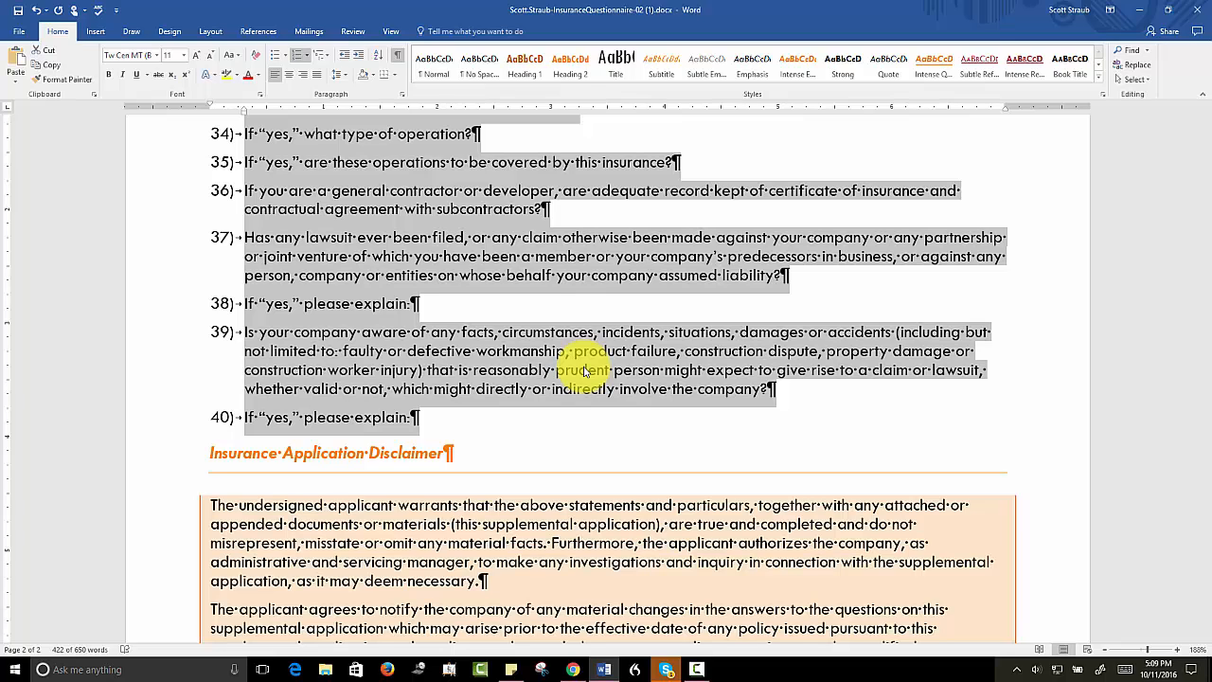
# - Demote the 'limit required' item below the certificates of insurance question to the second list level
pyautogui.scroll(4, 584, 371)
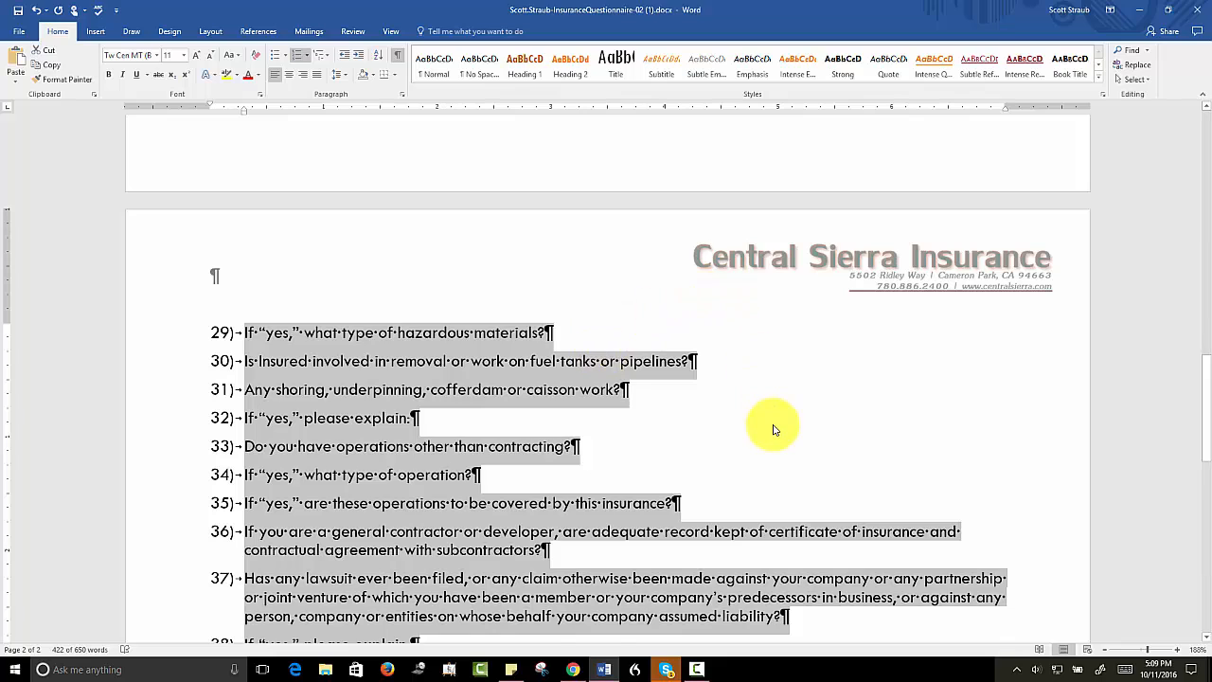
pyautogui.click(774, 430)
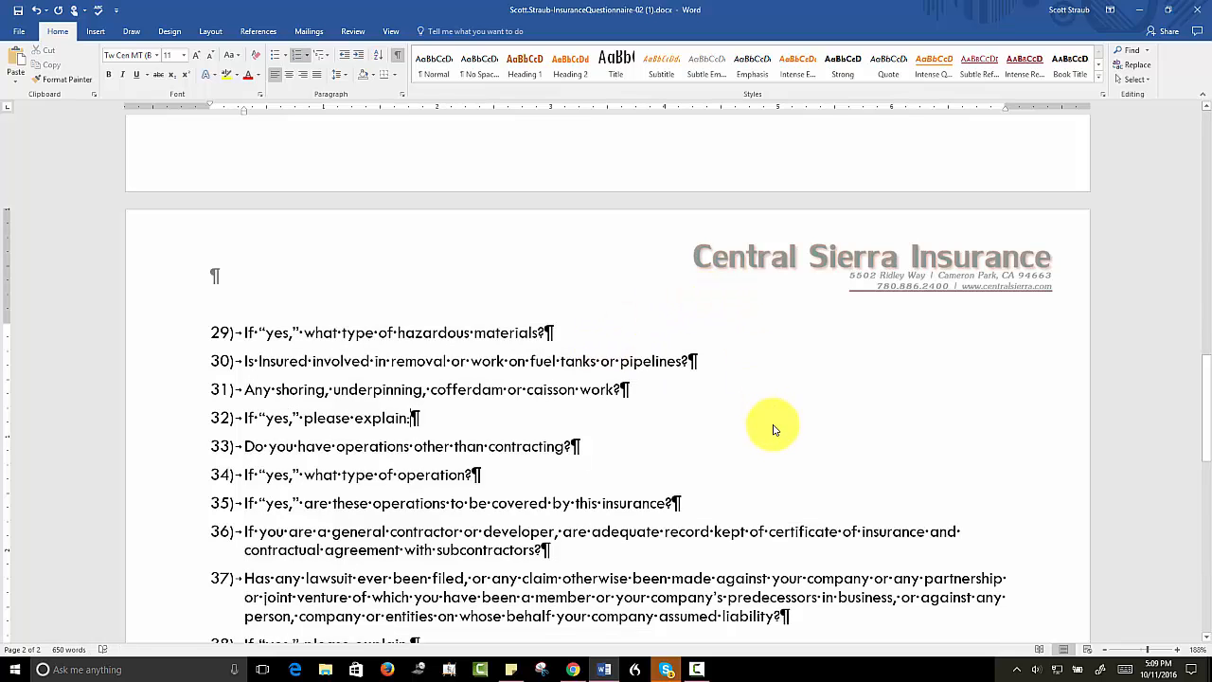
pyautogui.scroll(7, 774, 430)
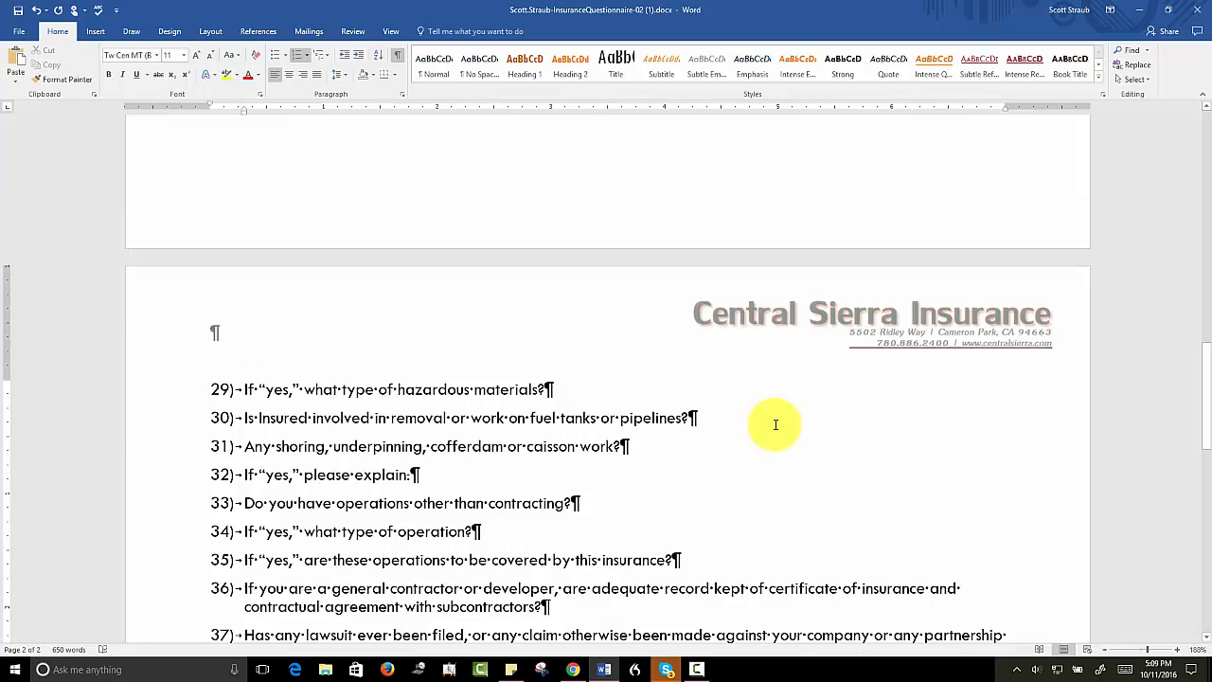
pyautogui.scroll(3, 774, 425)
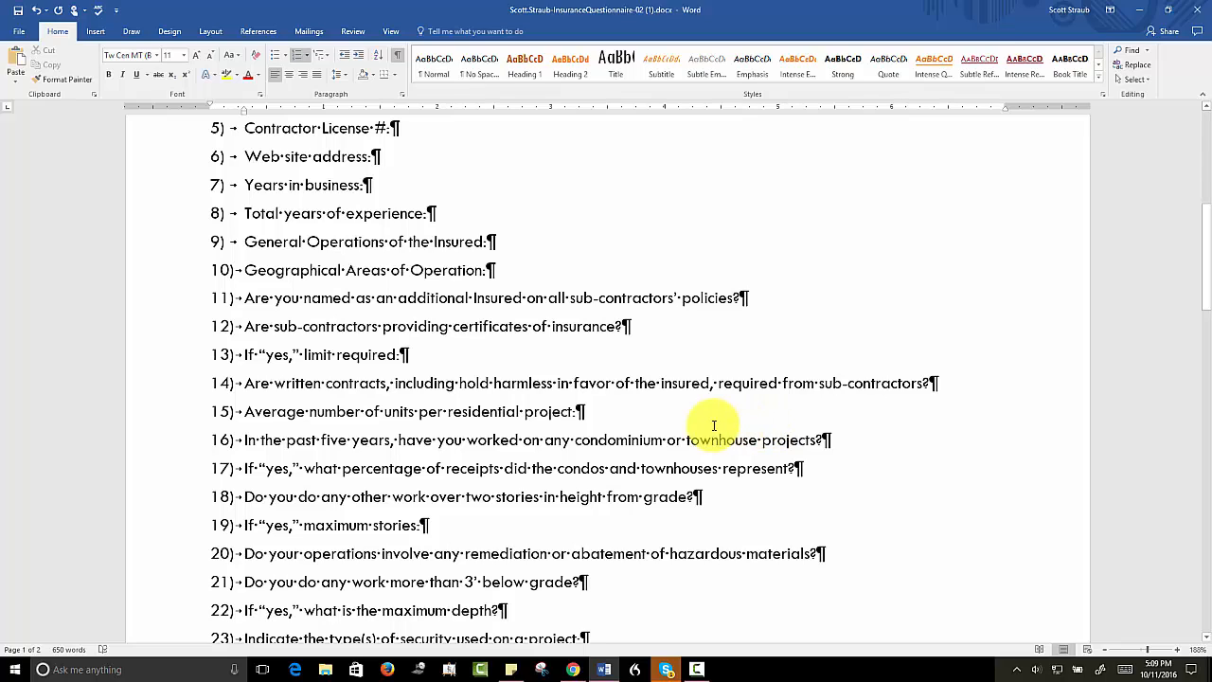
pyautogui.click(221, 357)
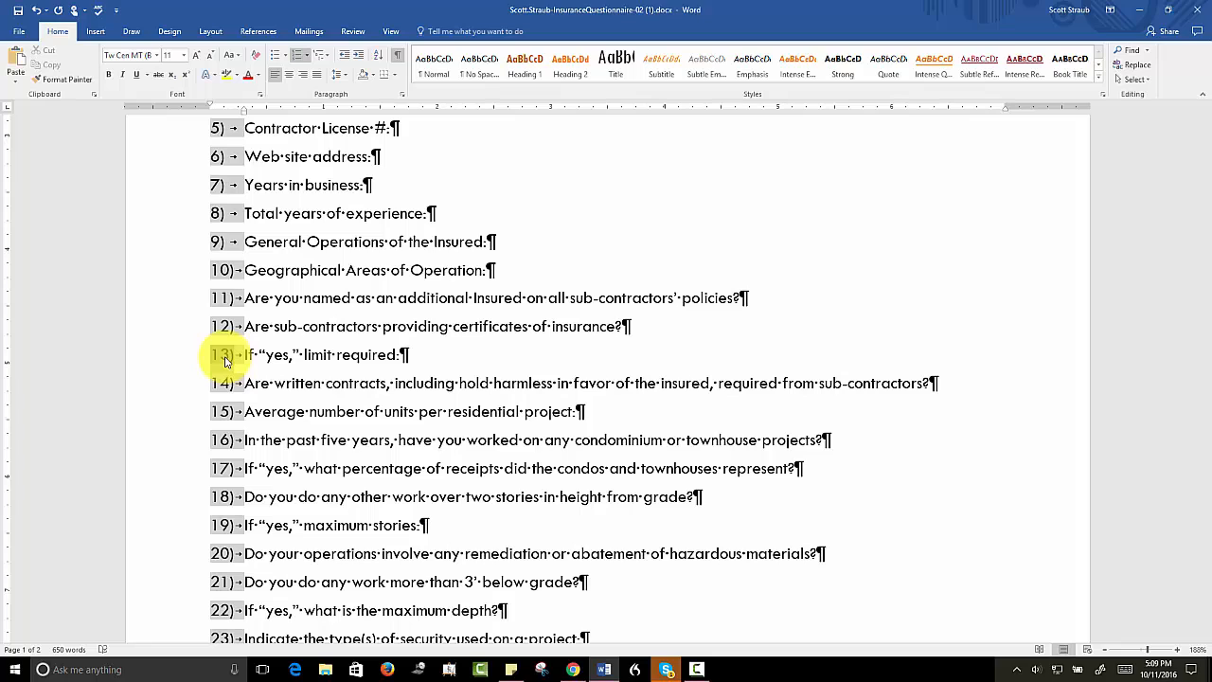
pyautogui.click(223, 356)
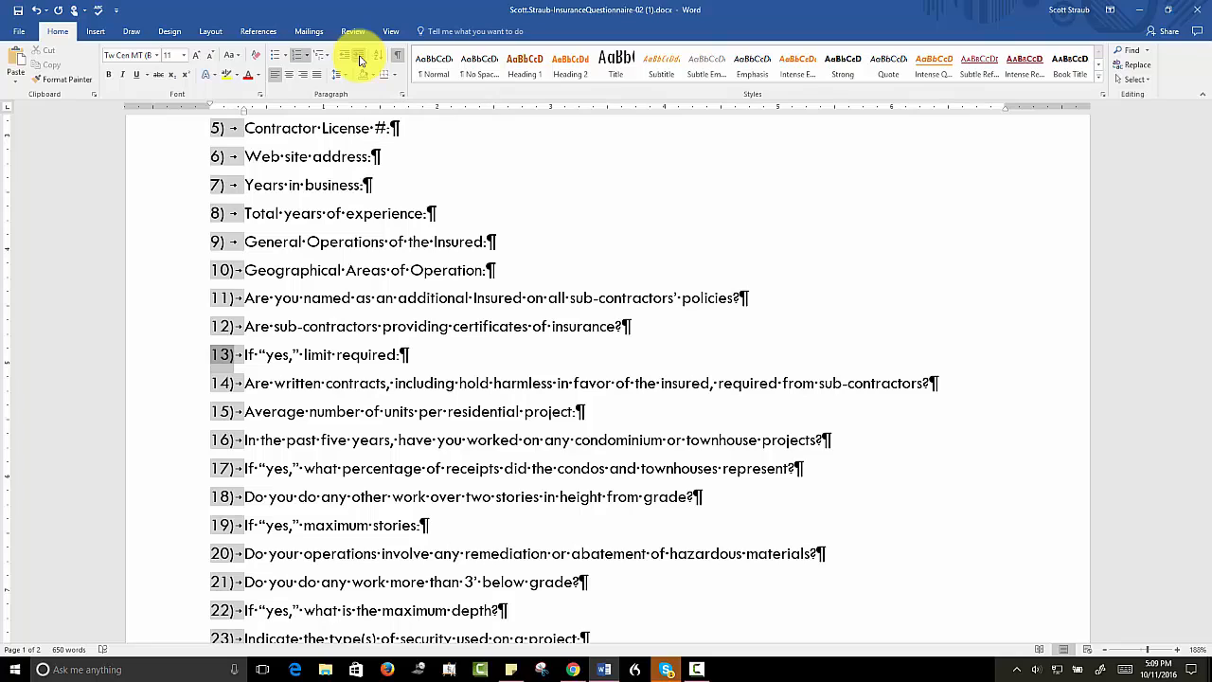
pyautogui.click(360, 61)
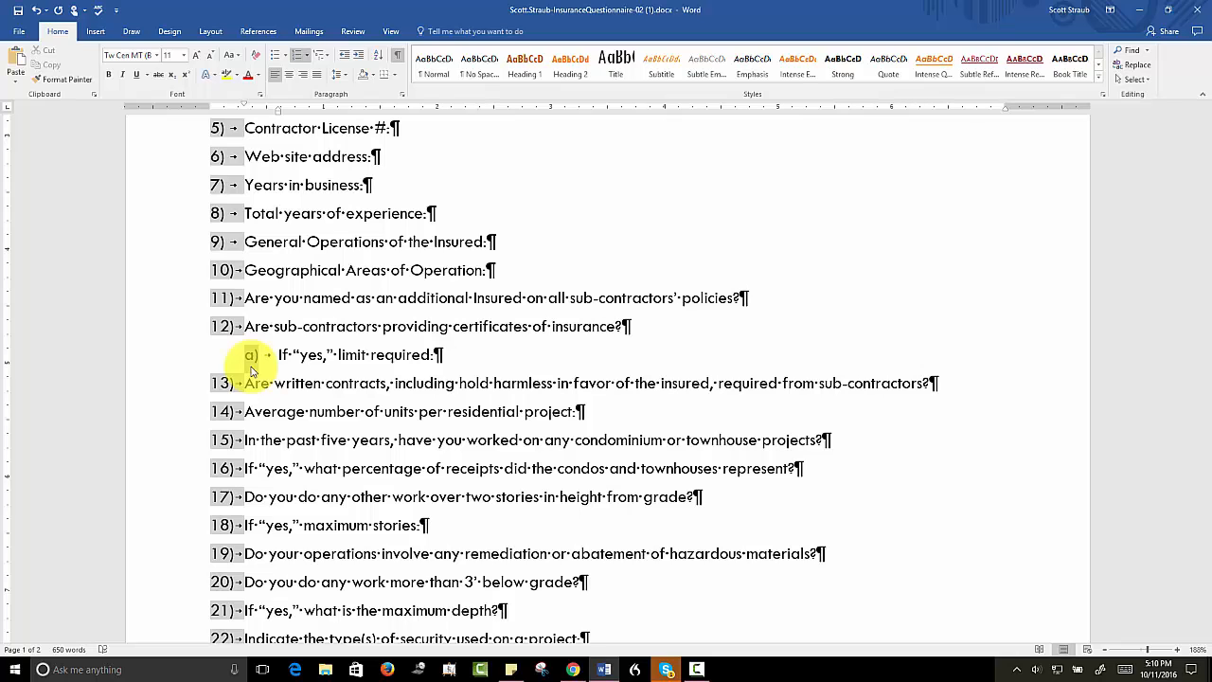
# - Demote the 'If yes' items about percentage of receipts, maximum stories and maximum depth to the second list level
pyautogui.scroll(4, 251, 370)
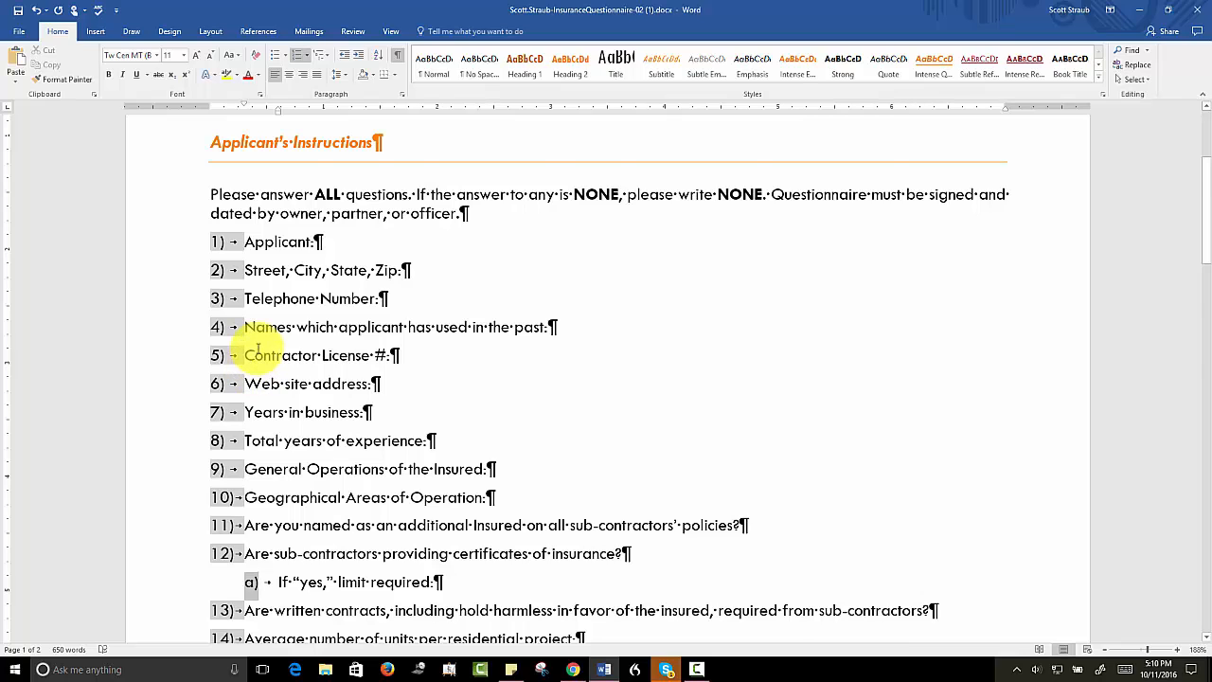
pyautogui.scroll(-4, 257, 351)
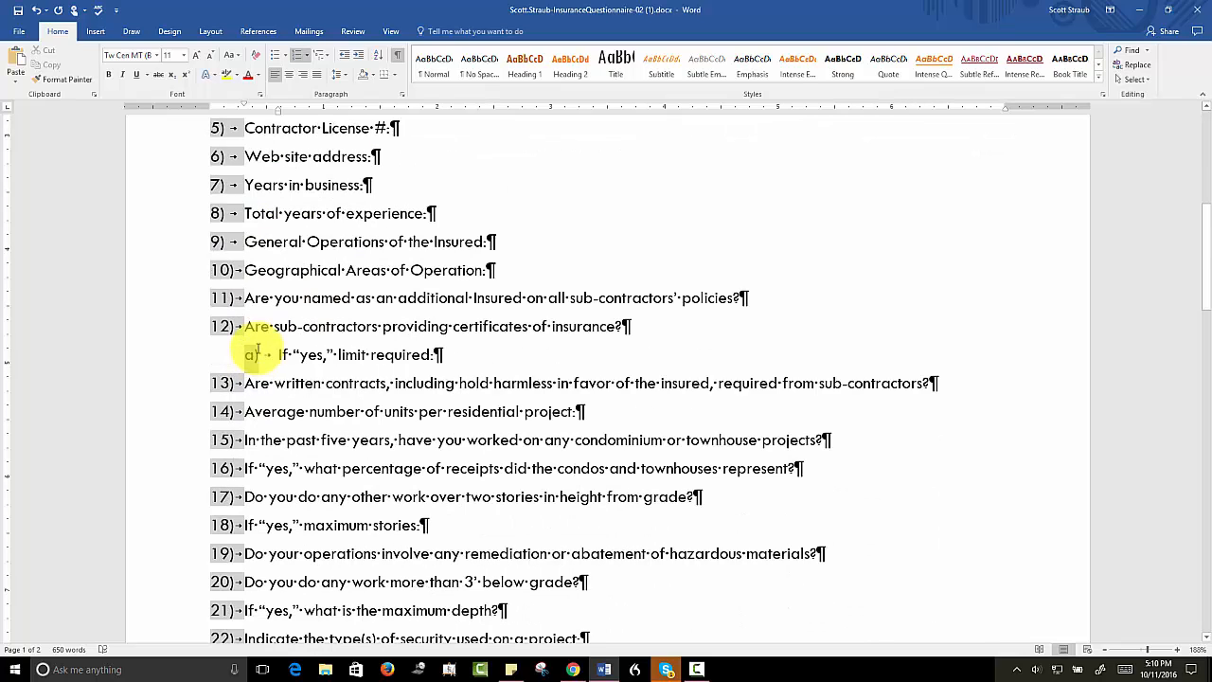
pyautogui.scroll(-2, 257, 350)
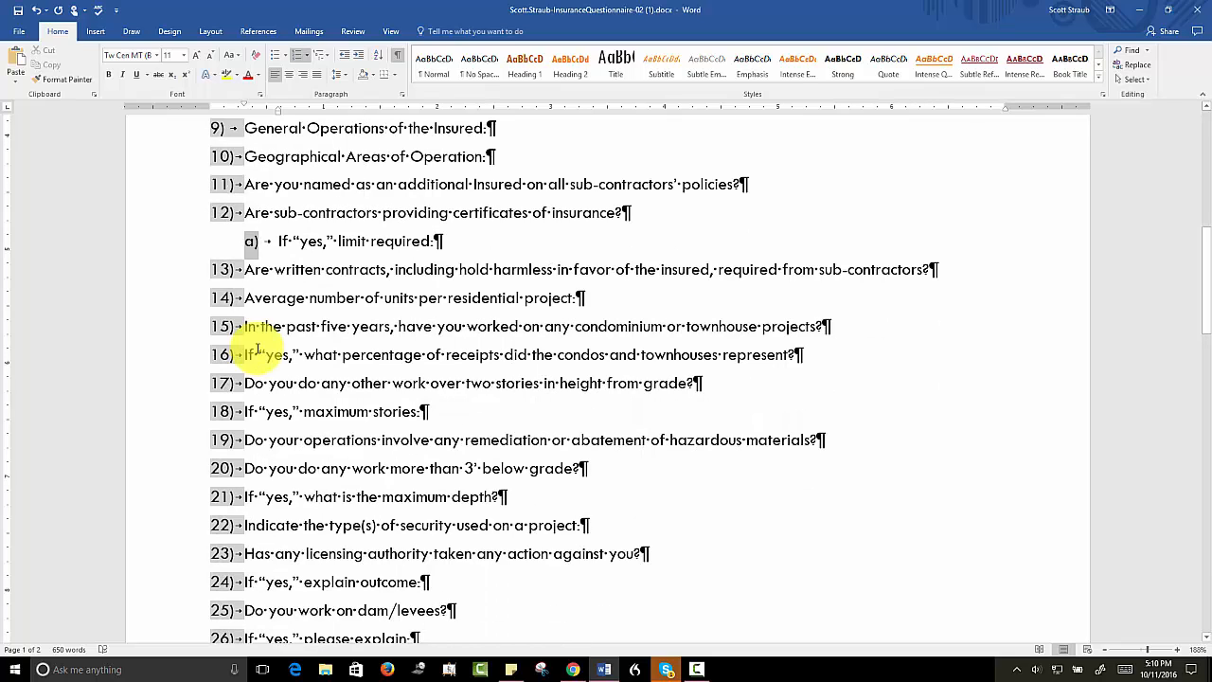
pyautogui.click(220, 355)
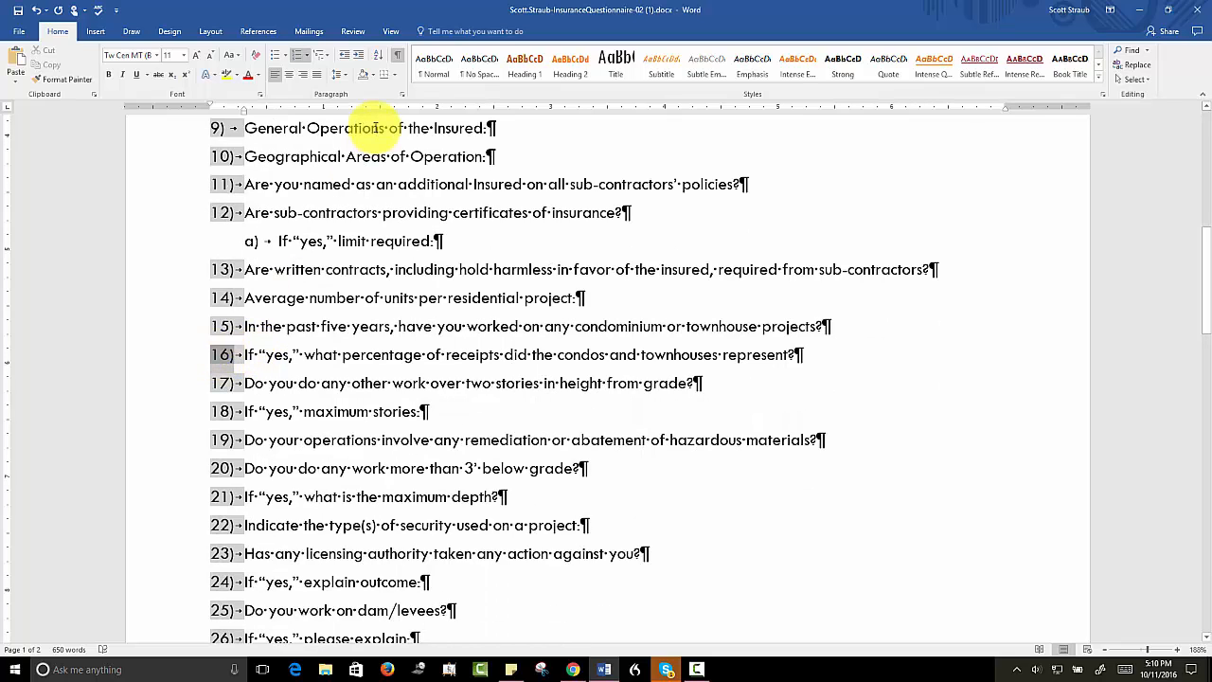
pyautogui.click(358, 55)
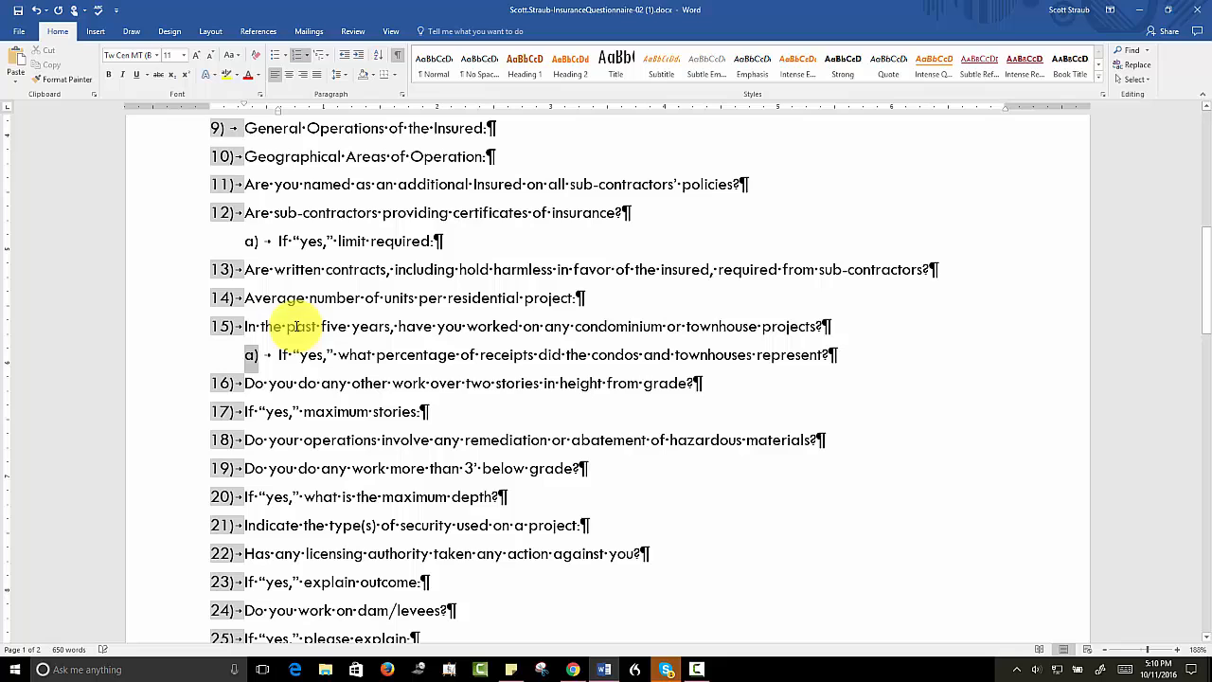
pyautogui.click(221, 411)
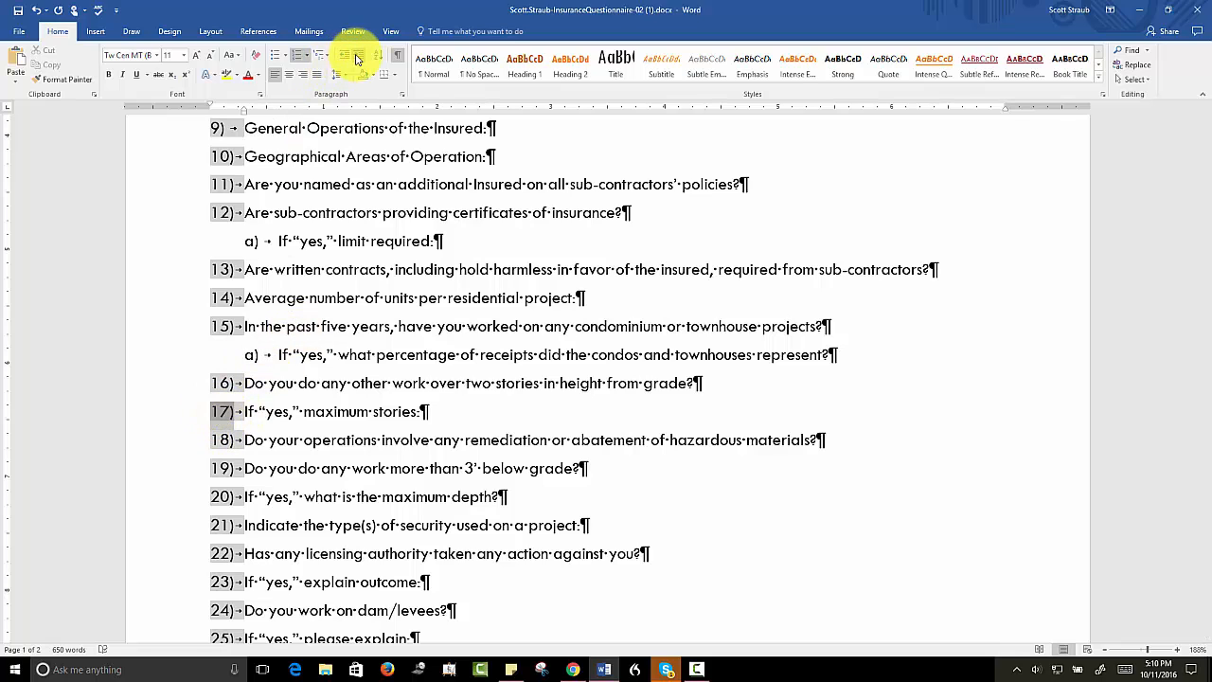
pyautogui.click(357, 56)
pyautogui.click(221, 497)
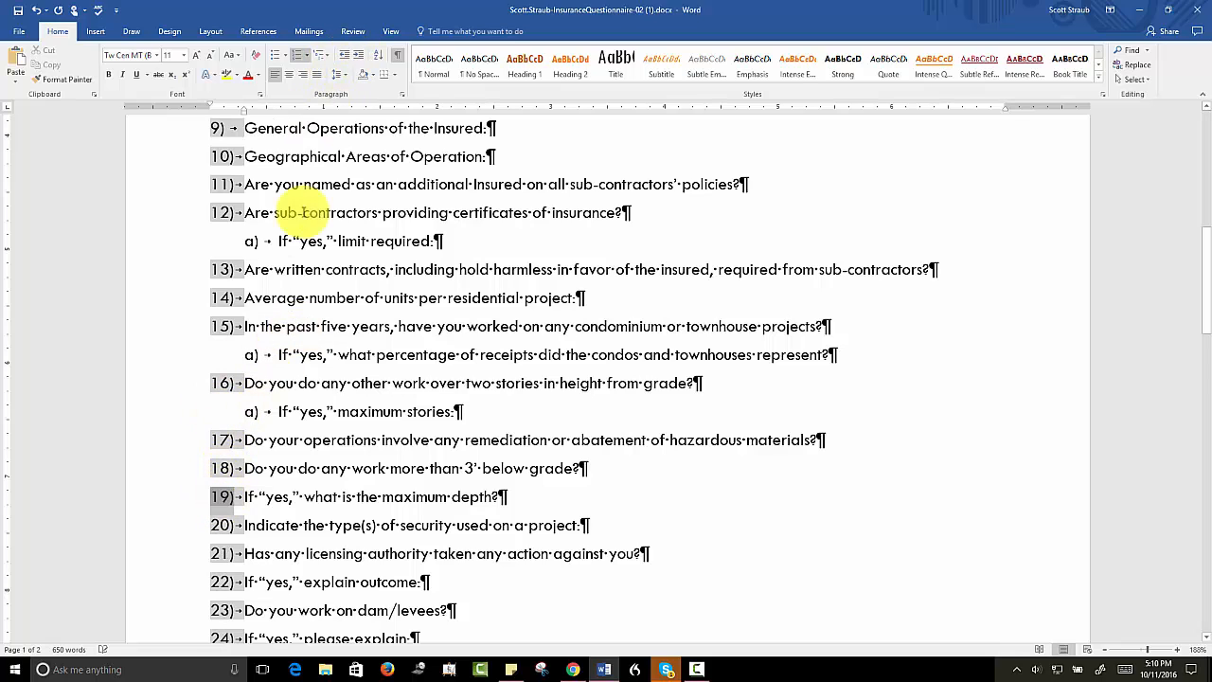
pyautogui.click(358, 55)
# - Demote the 'explain outcome' item and the 'please explain' item below the dam/levees question to the second list level
pyautogui.scroll(-2, 301, 411)
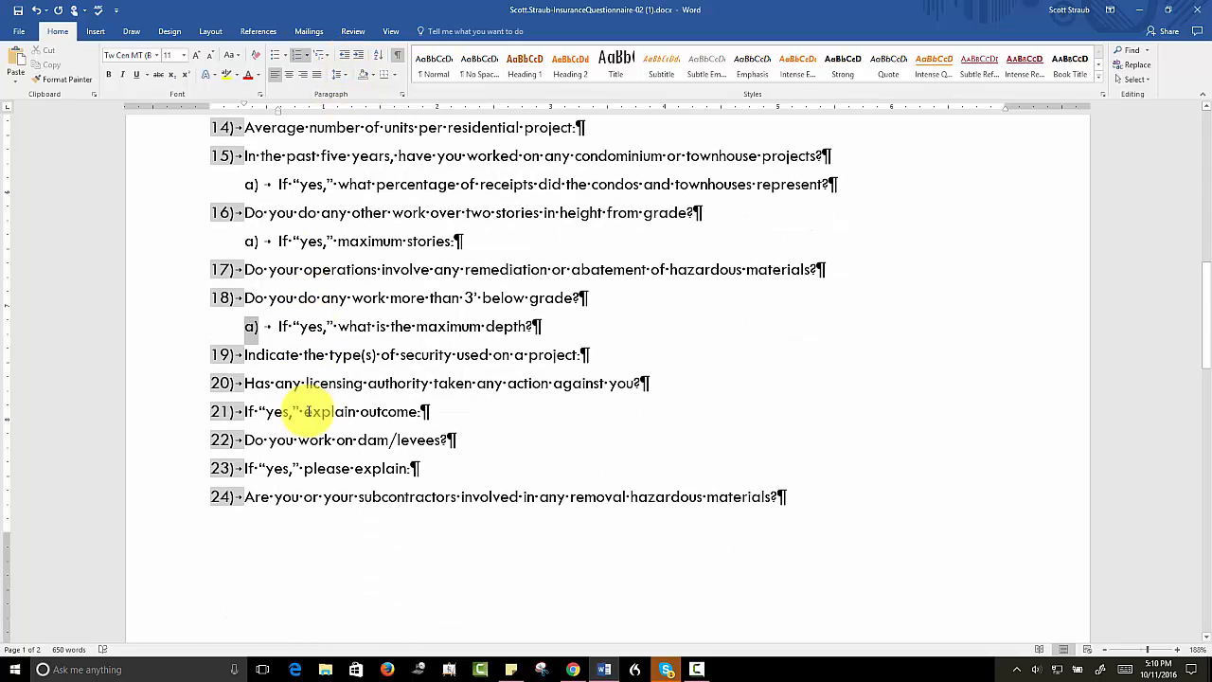
pyautogui.click(220, 411)
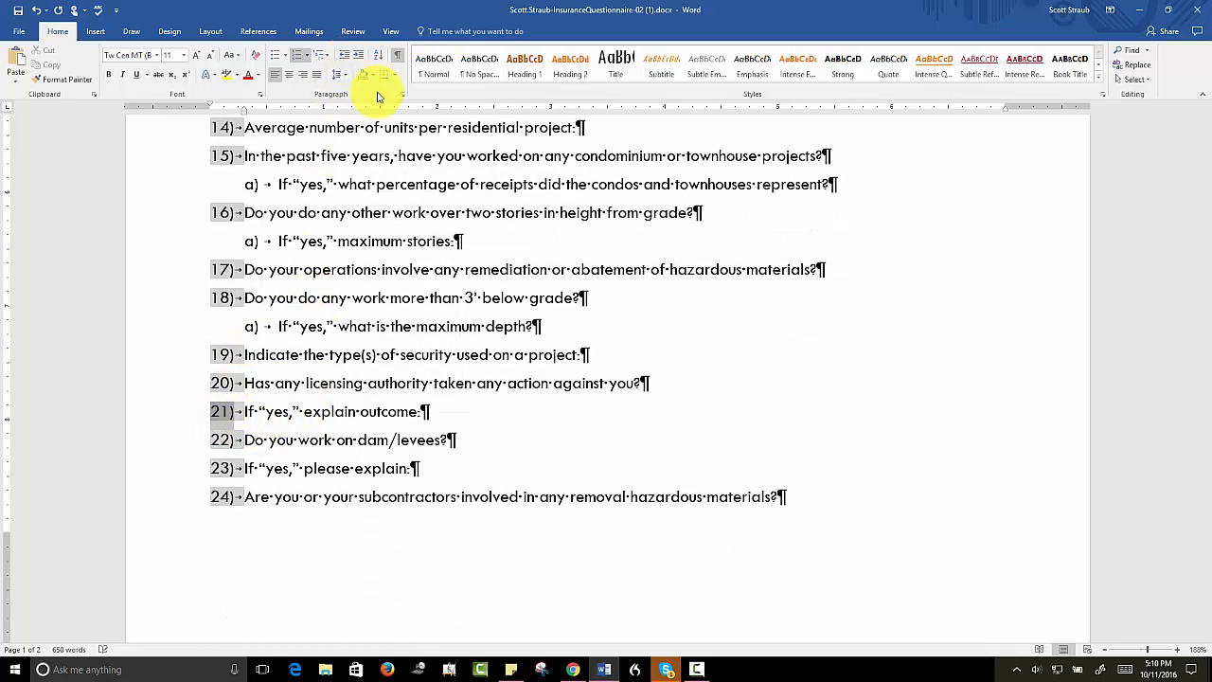
pyautogui.click(358, 55)
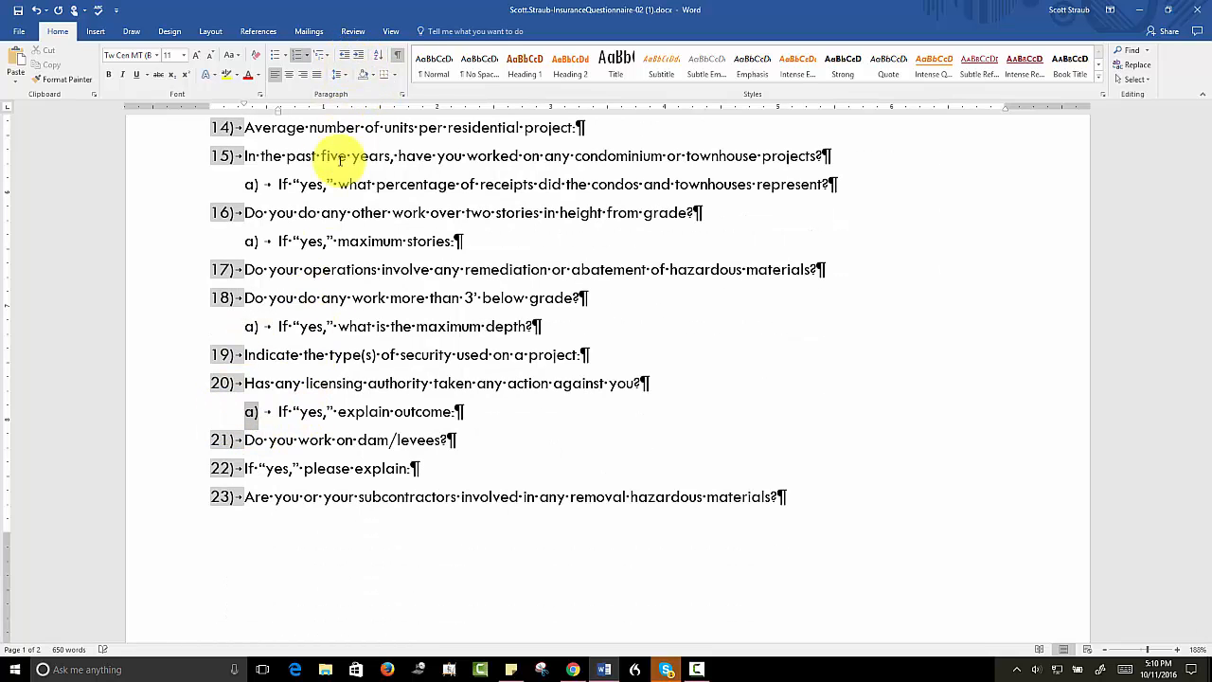
pyautogui.click(222, 468)
pyautogui.click(358, 55)
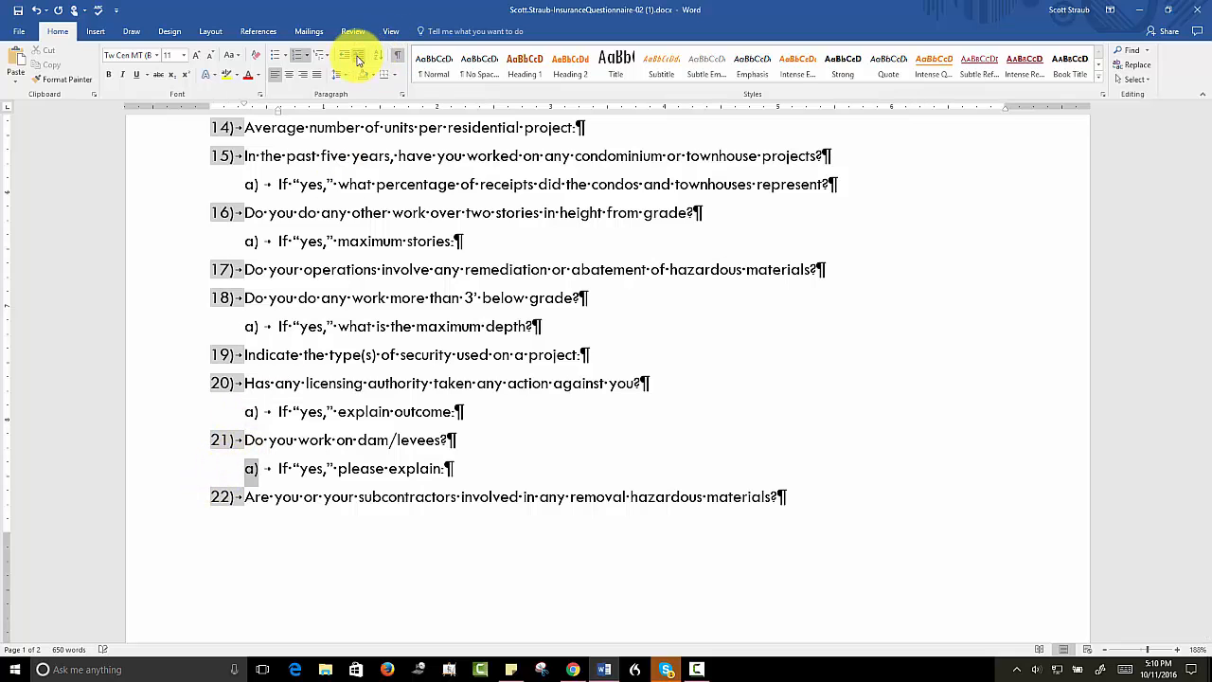
# - Demote the 'what type of hazardous materials' item and the 'please explain' item below the shoring question to the second list level
pyautogui.scroll(-5, 306, 471)
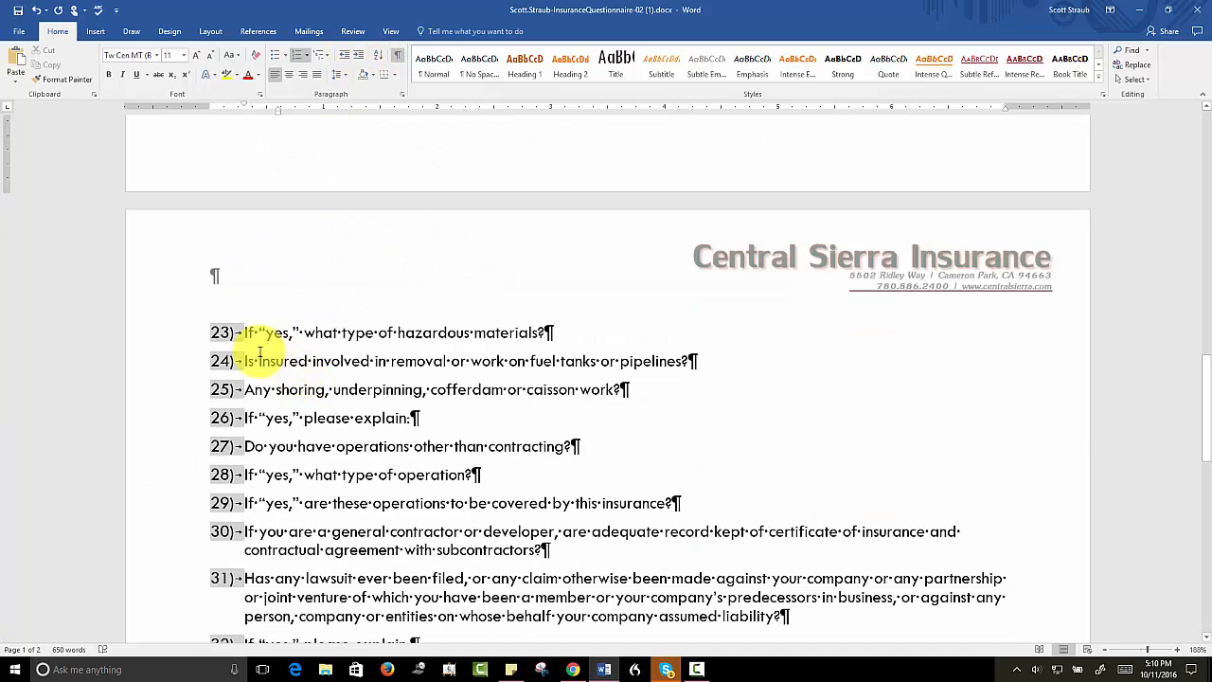
pyautogui.click(222, 333)
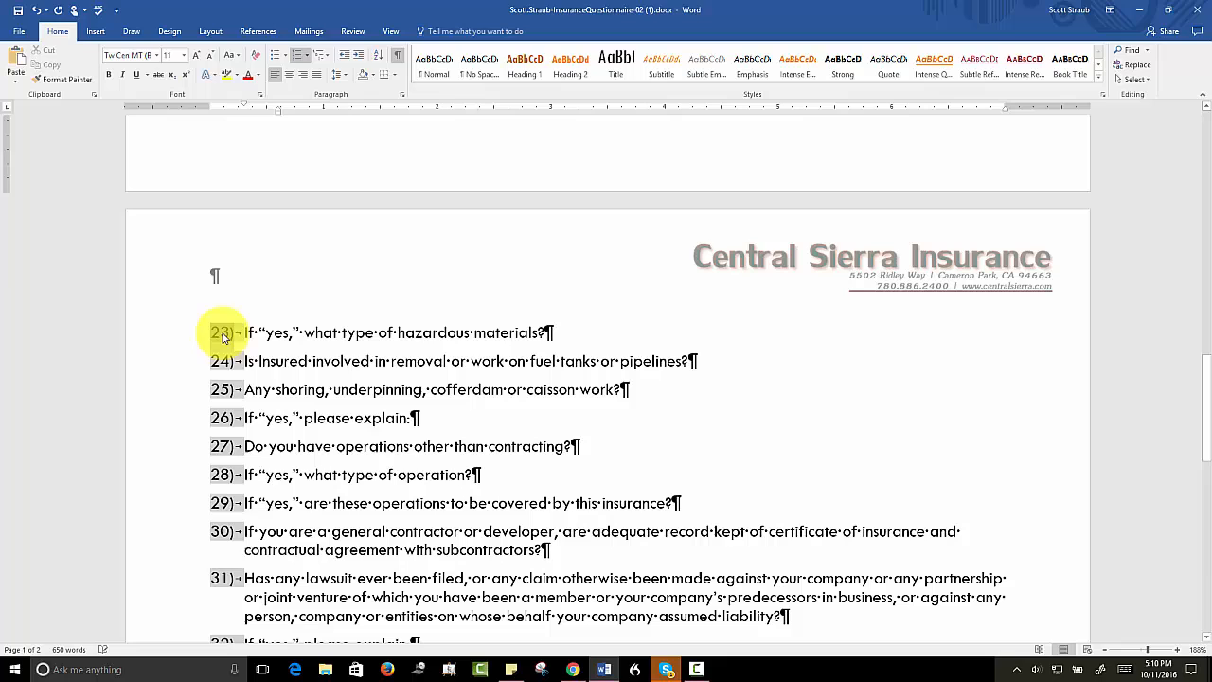
pyautogui.click(362, 59)
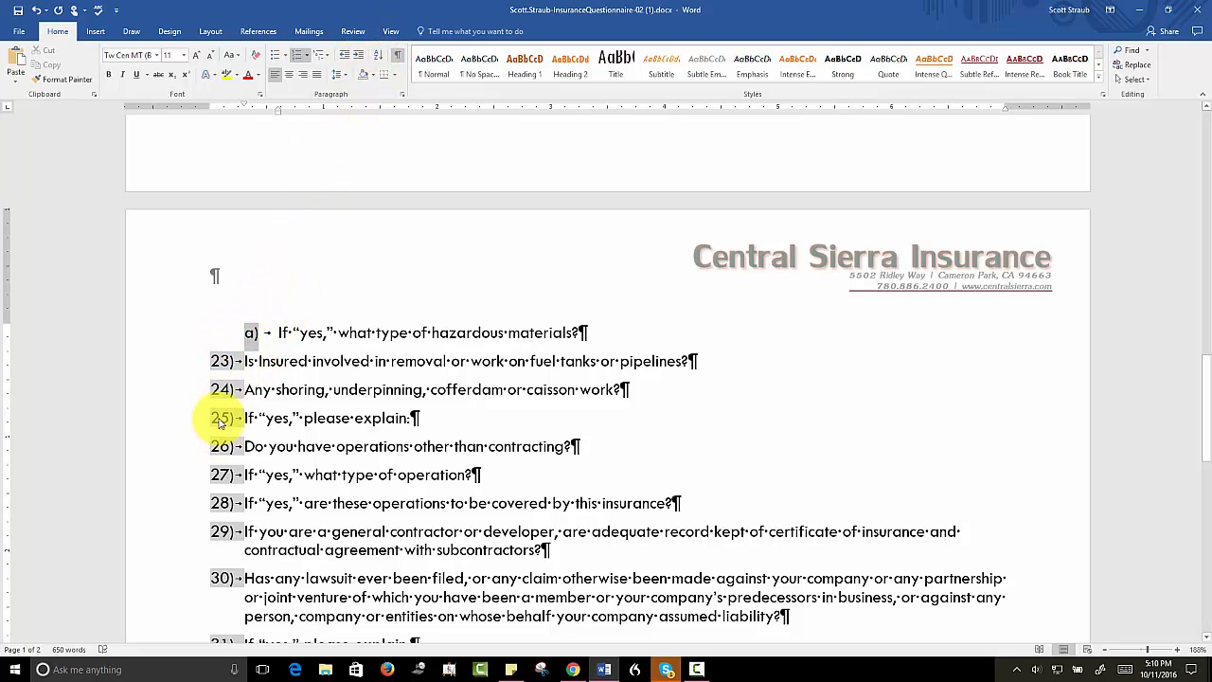
pyautogui.click(220, 423)
pyautogui.click(359, 55)
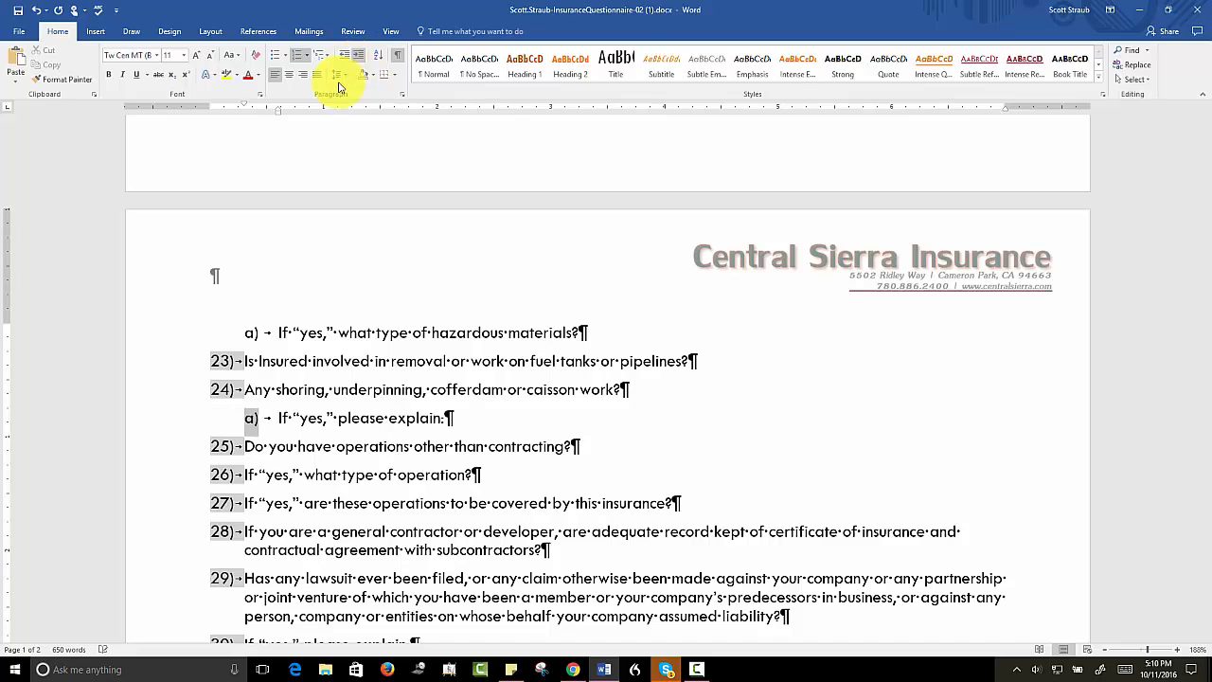
# - Demote the 'what type of operation' and 'operations to be covered by this insurance' items to the second list level
pyautogui.click(221, 474)
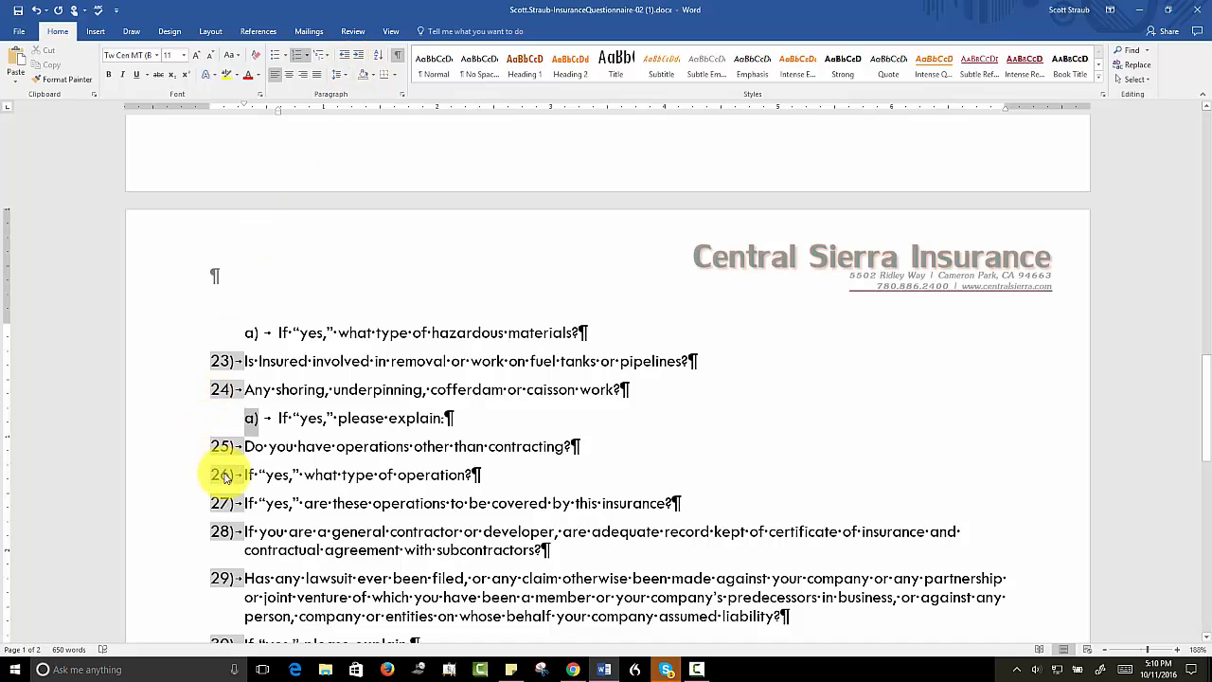
pyautogui.click(359, 60)
pyautogui.click(223, 505)
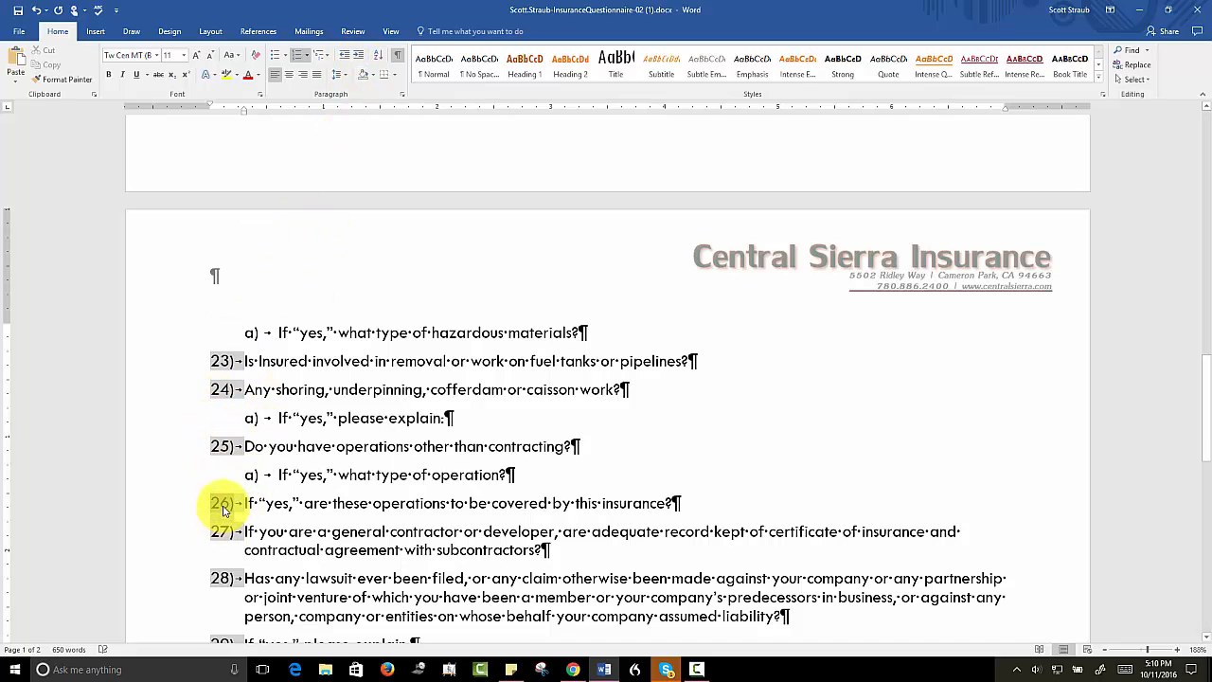
pyautogui.click(359, 60)
# - Demote the 'please explain' items below the lawsuit question and the facts, circumstances and incidents question to the second list level
pyautogui.scroll(-2, 295, 304)
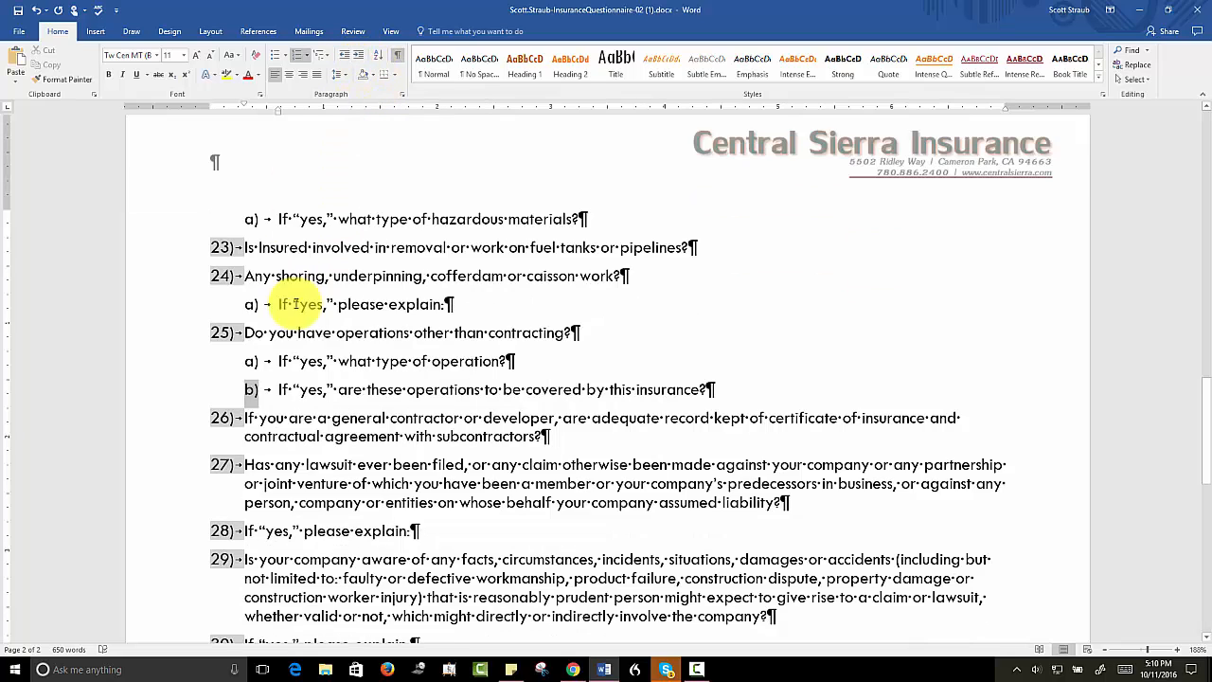
pyautogui.scroll(-1, 296, 304)
pyautogui.click(220, 470)
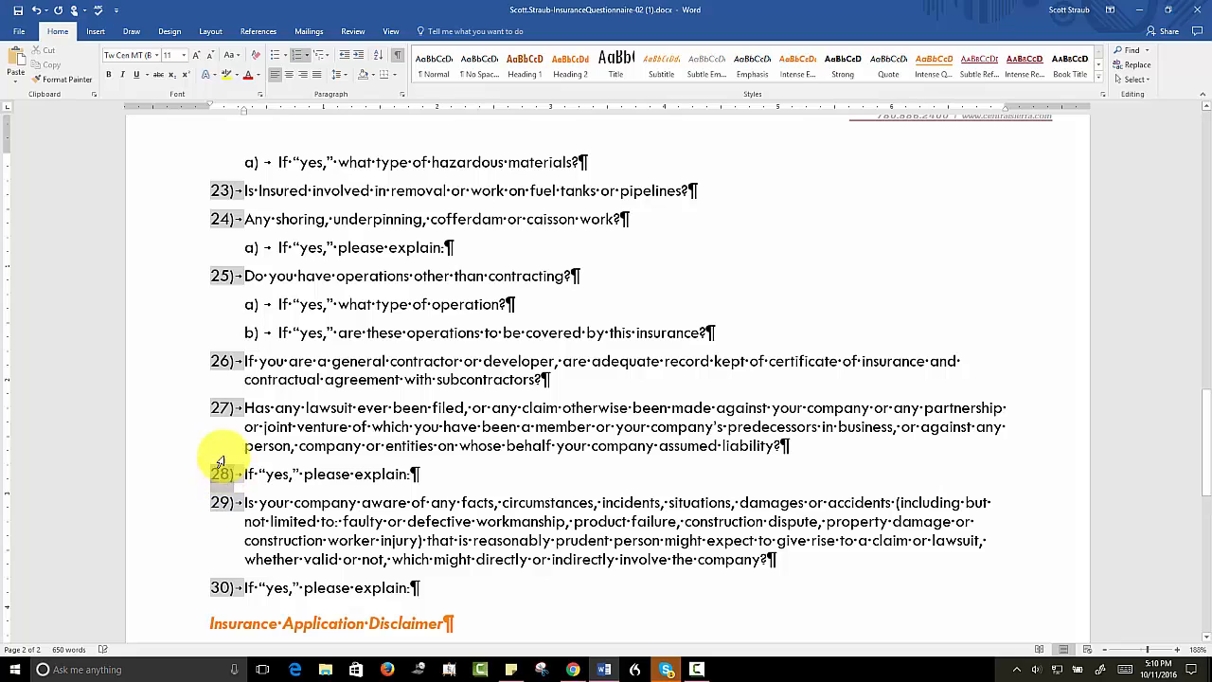
pyautogui.click(359, 55)
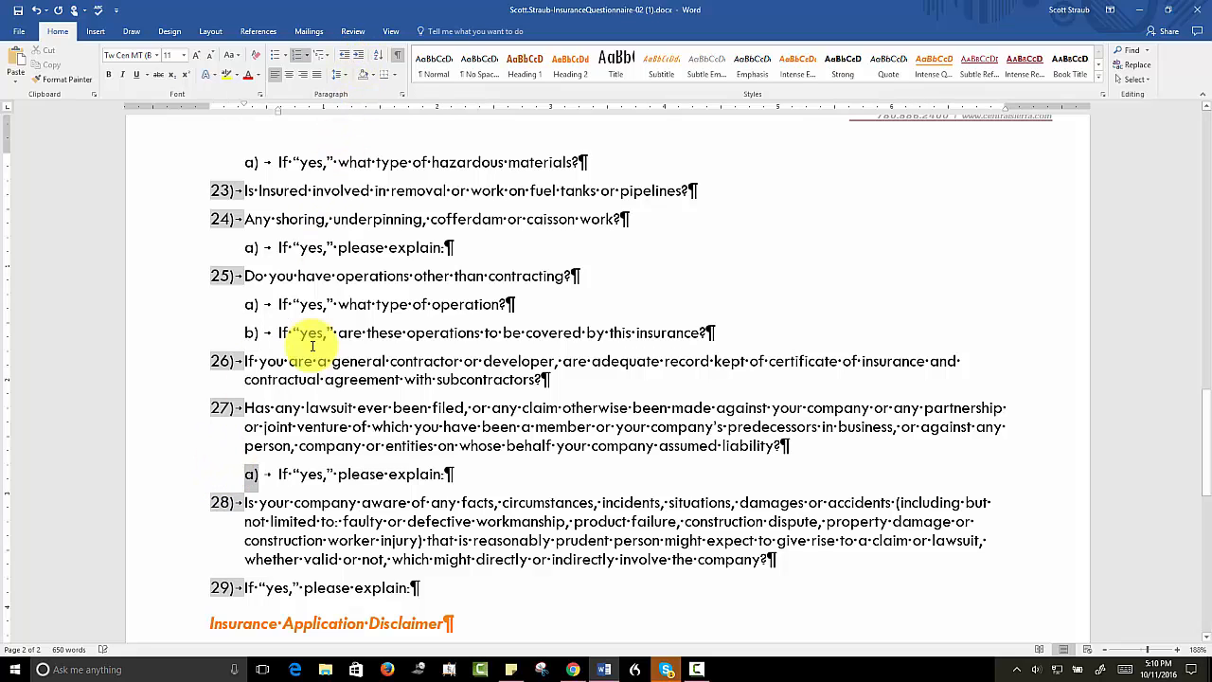
pyautogui.click(221, 588)
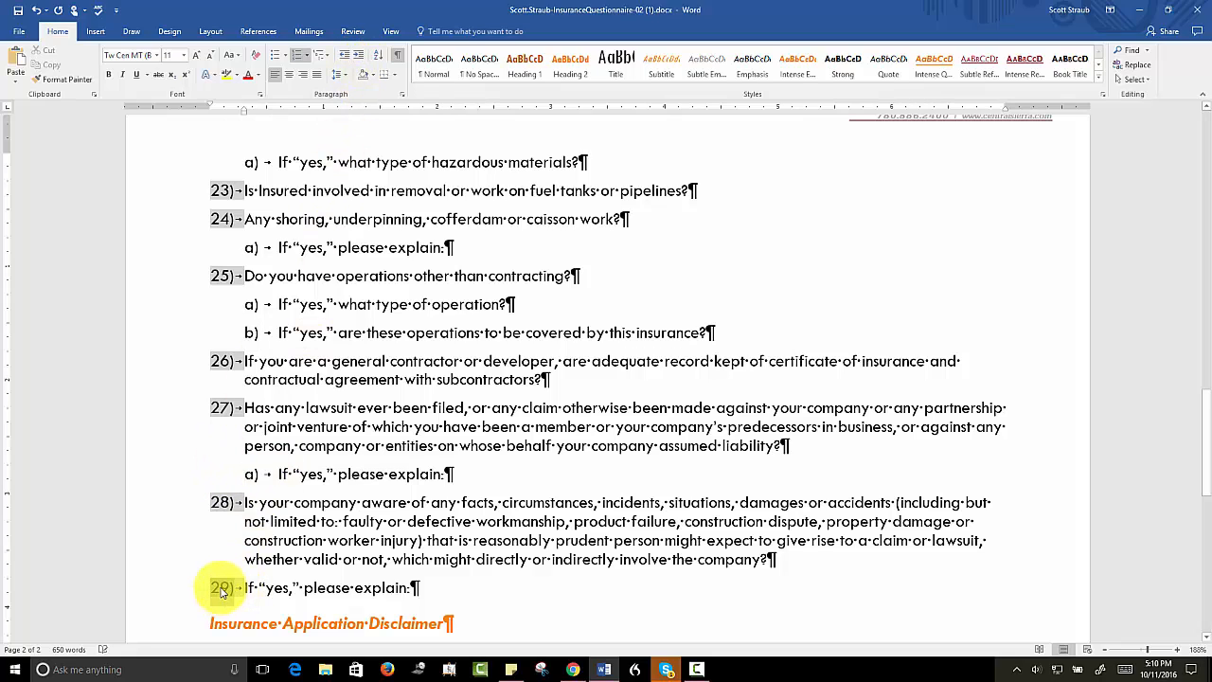
pyautogui.click(358, 55)
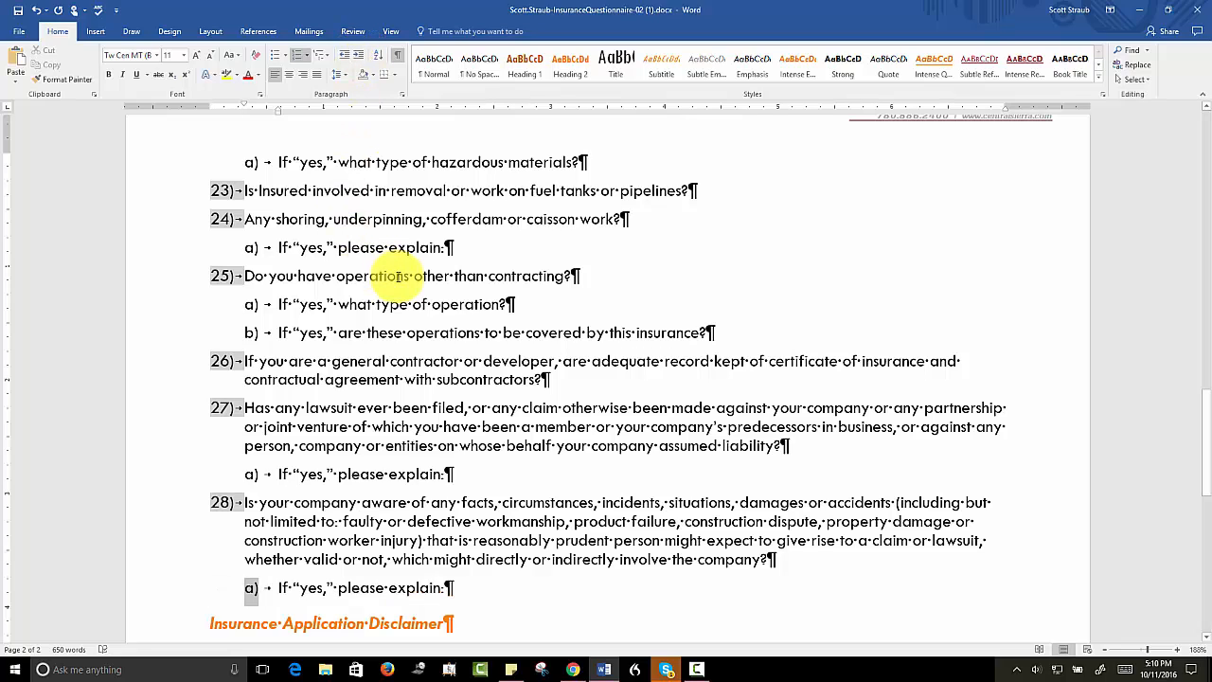
pyautogui.scroll(-1, 398, 275)
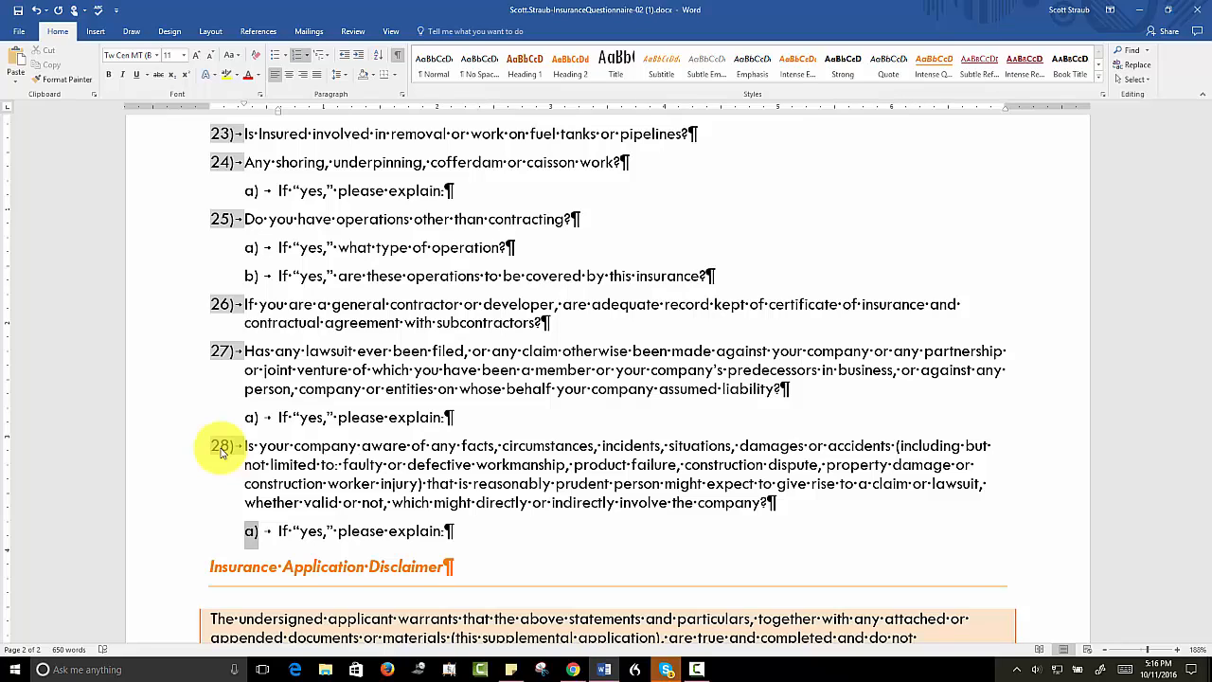
pyautogui.scroll(2, 220, 452)
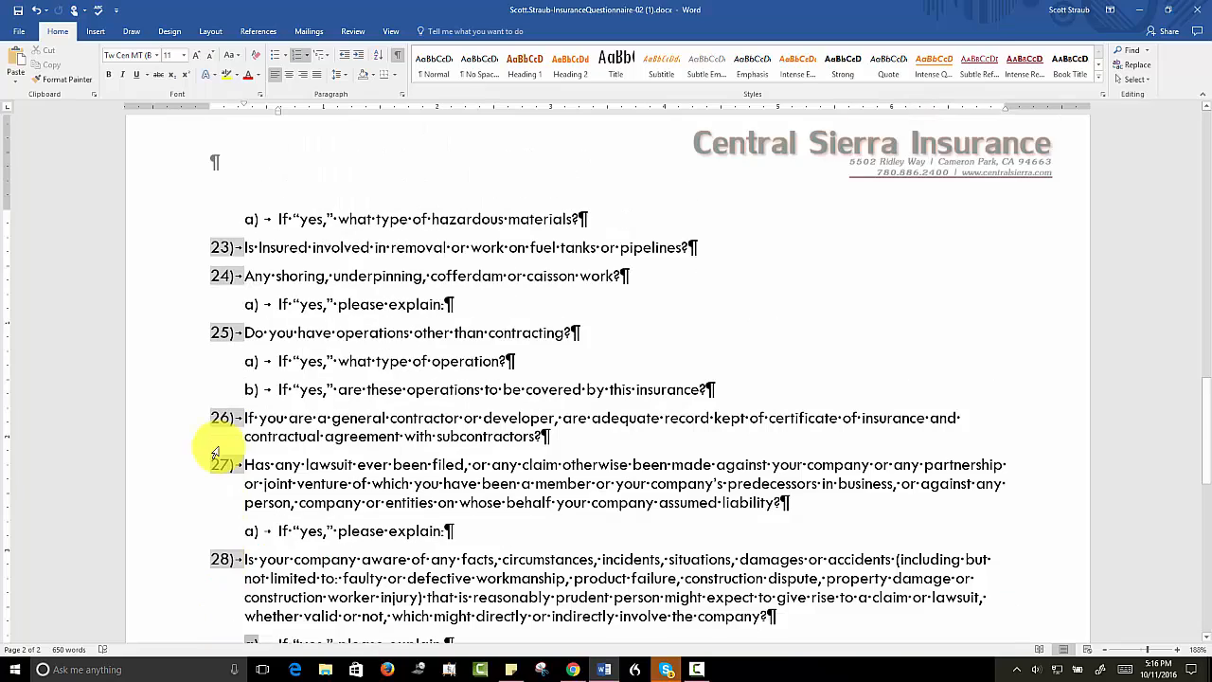
pyautogui.scroll(20, 217, 453)
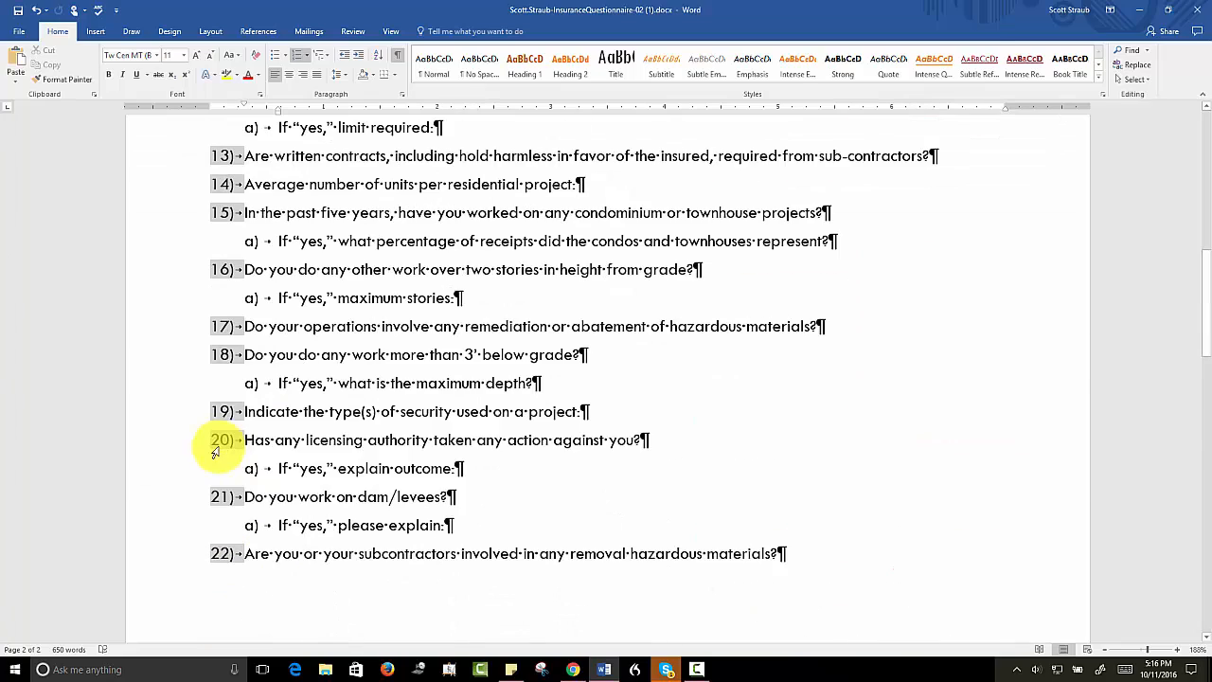
pyautogui.click(360, 465)
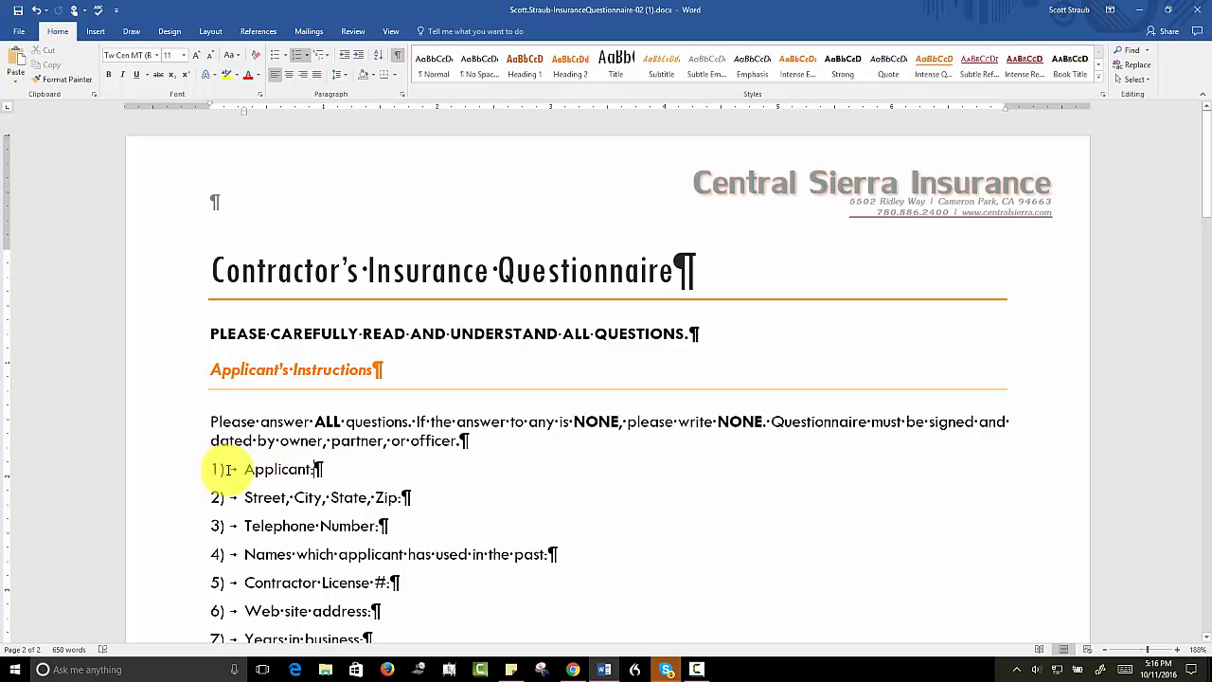
pyautogui.moveTo(218, 469)
pyautogui.mouseDown()
pyautogui.moveTo(243, 478)
pyautogui.moveTo(204, 483)
pyautogui.moveTo(199, 471)
pyautogui.mouseUp()
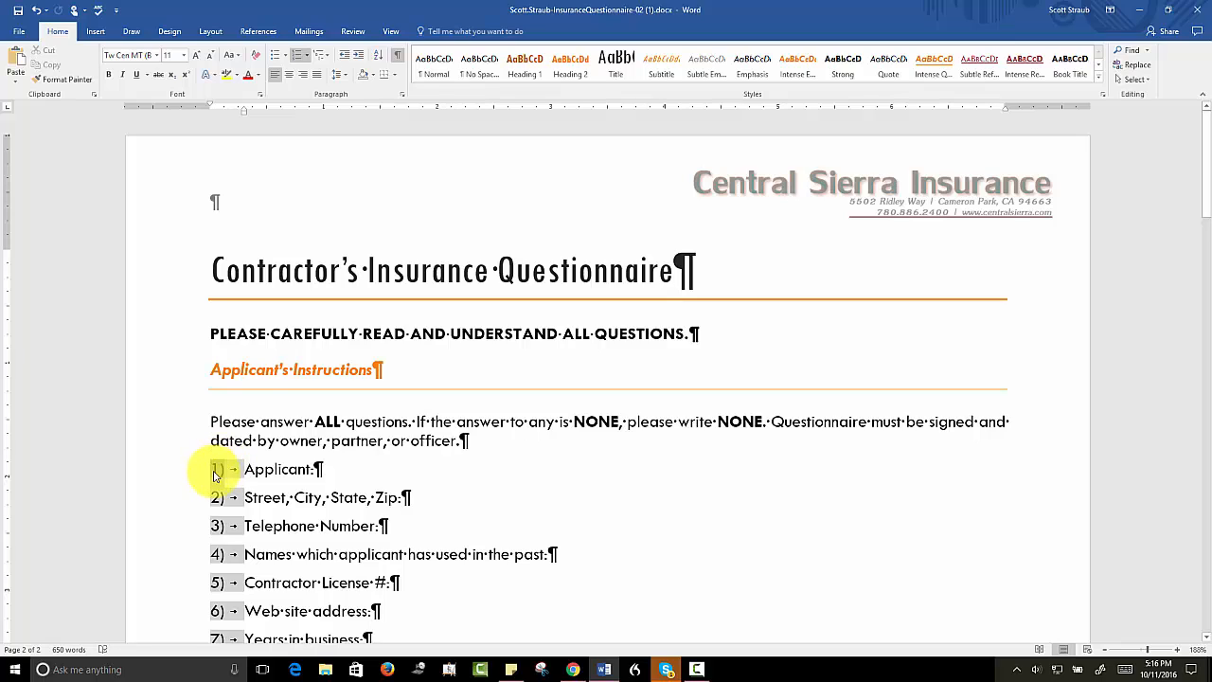
pyautogui.click(241, 468)
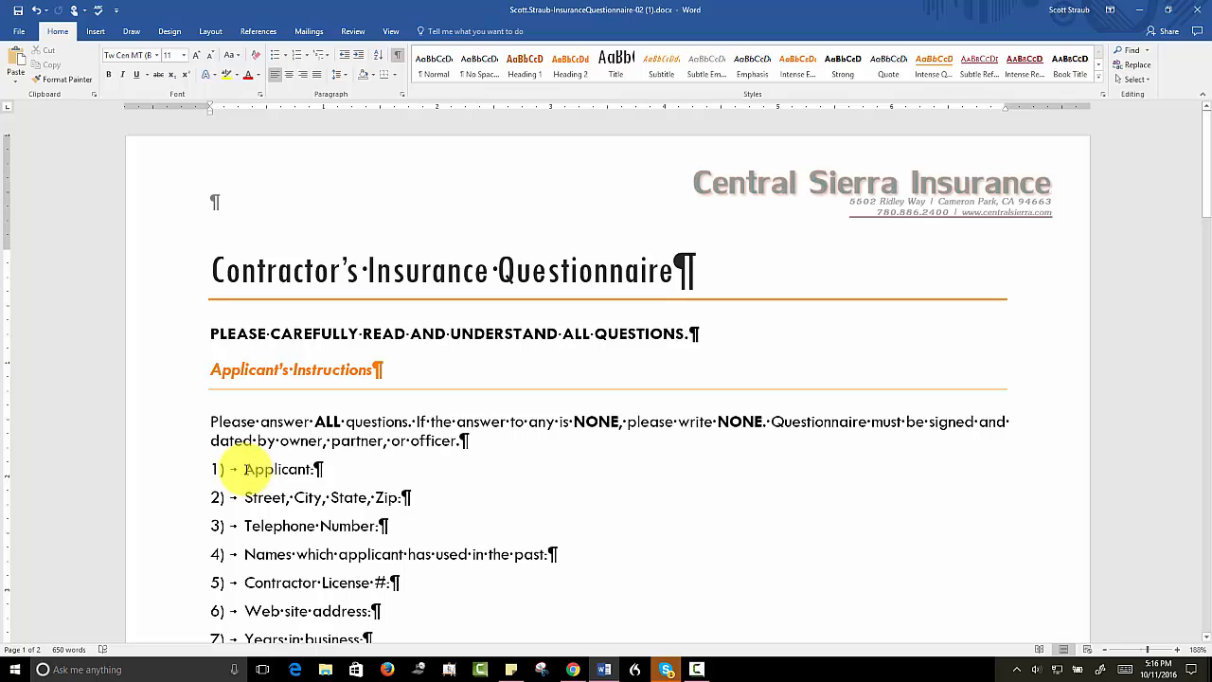
# - Give the whole numbered list, from 'Applicant' through the final 'please explain' item, a right-aligned 7" tab stop with underline leader 4
pyautogui.moveTo(245, 469); pyautogui.dragTo(254, 516)
pyautogui.scroll(-2, 244, 514)
pyautogui.moveTo(253, 517); pyautogui.dragTo(452, 588)
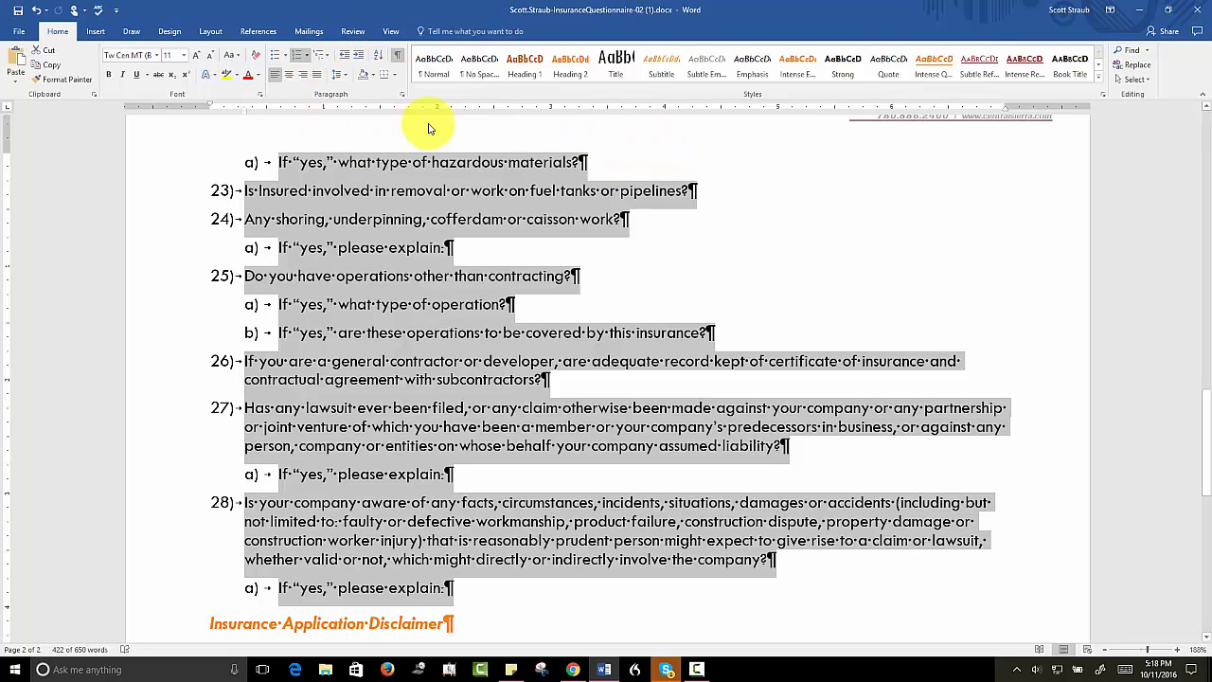
pyautogui.click(402, 94)
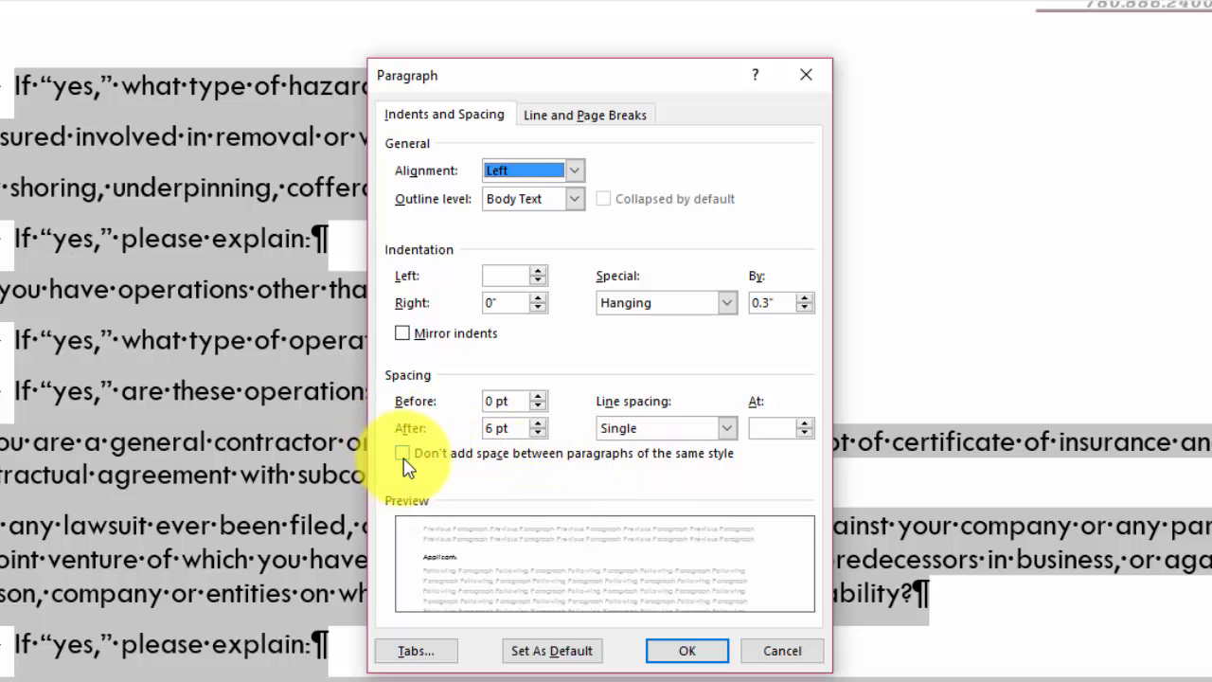
pyautogui.click(431, 652)
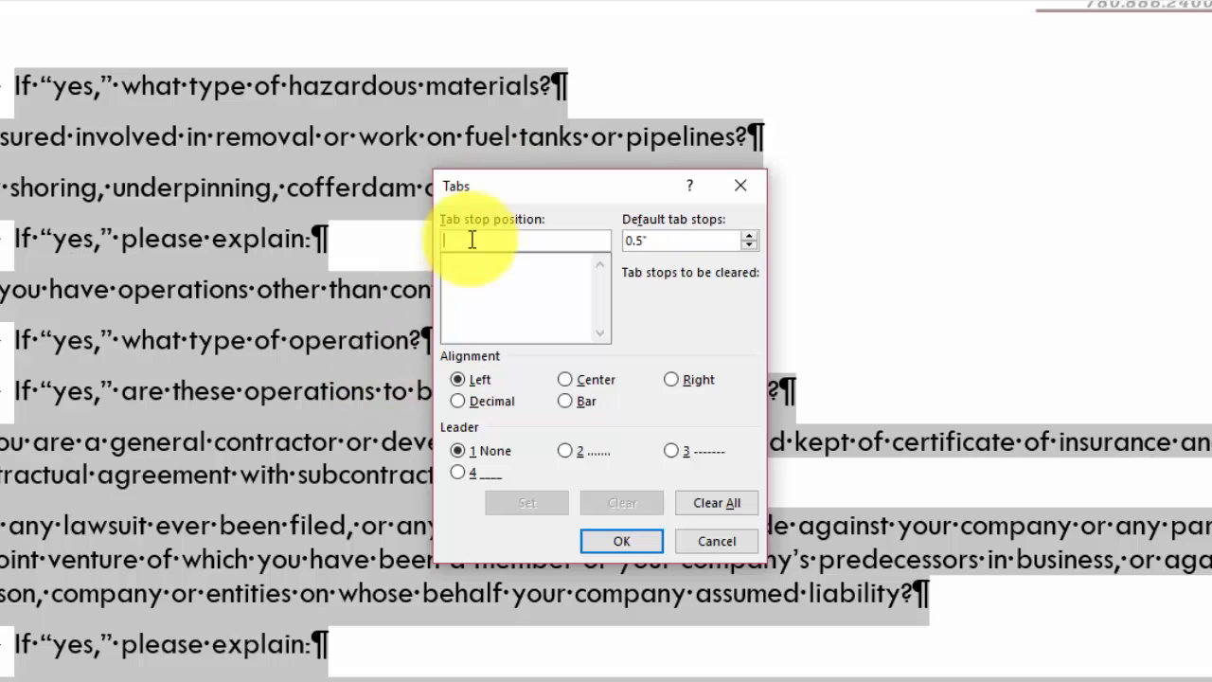
pyautogui.write('7')
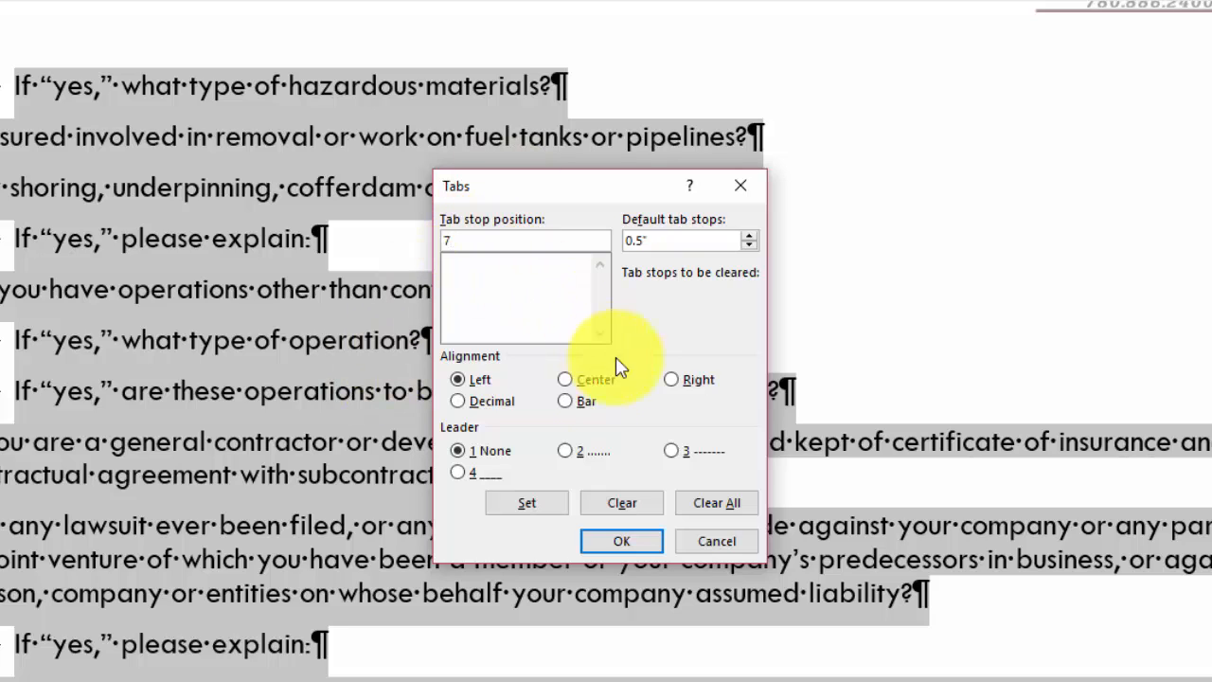
pyautogui.click(672, 382)
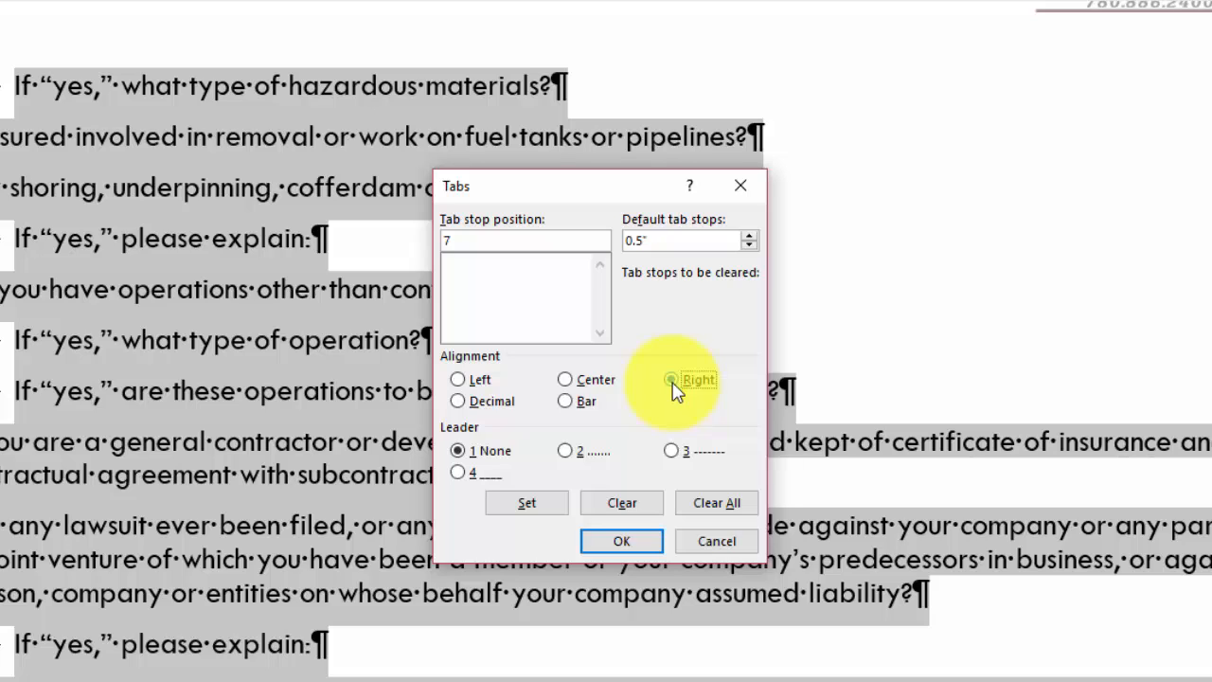
pyautogui.click(458, 480)
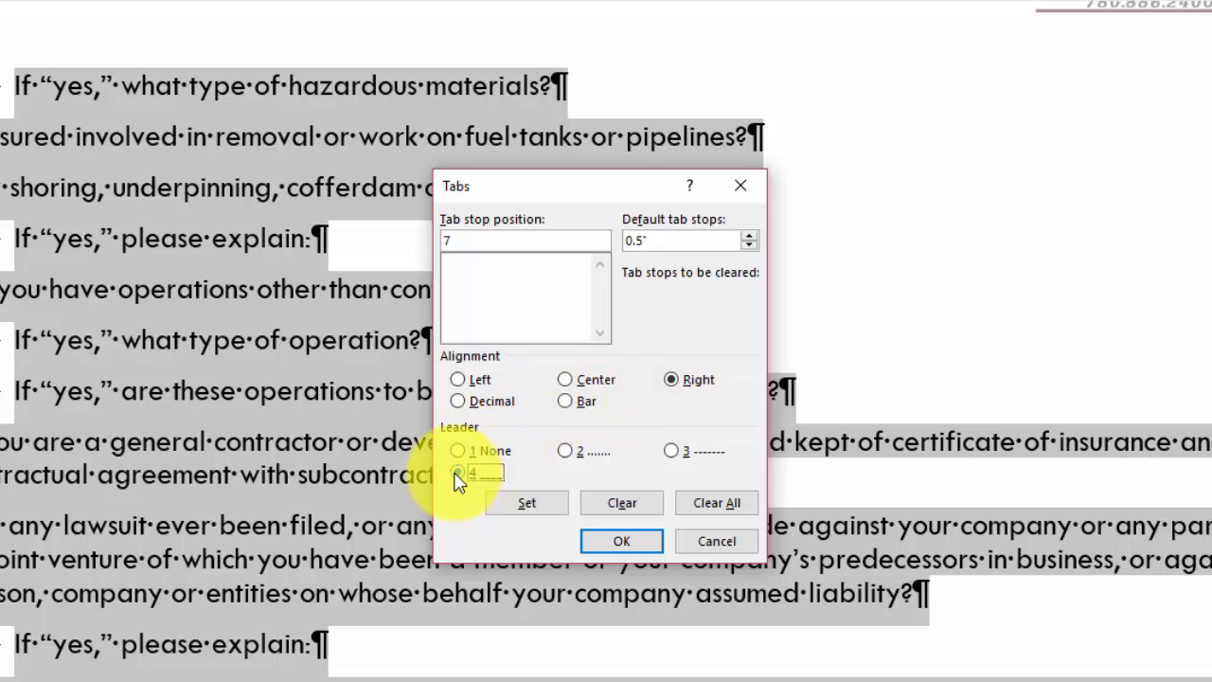
pyautogui.click(538, 503)
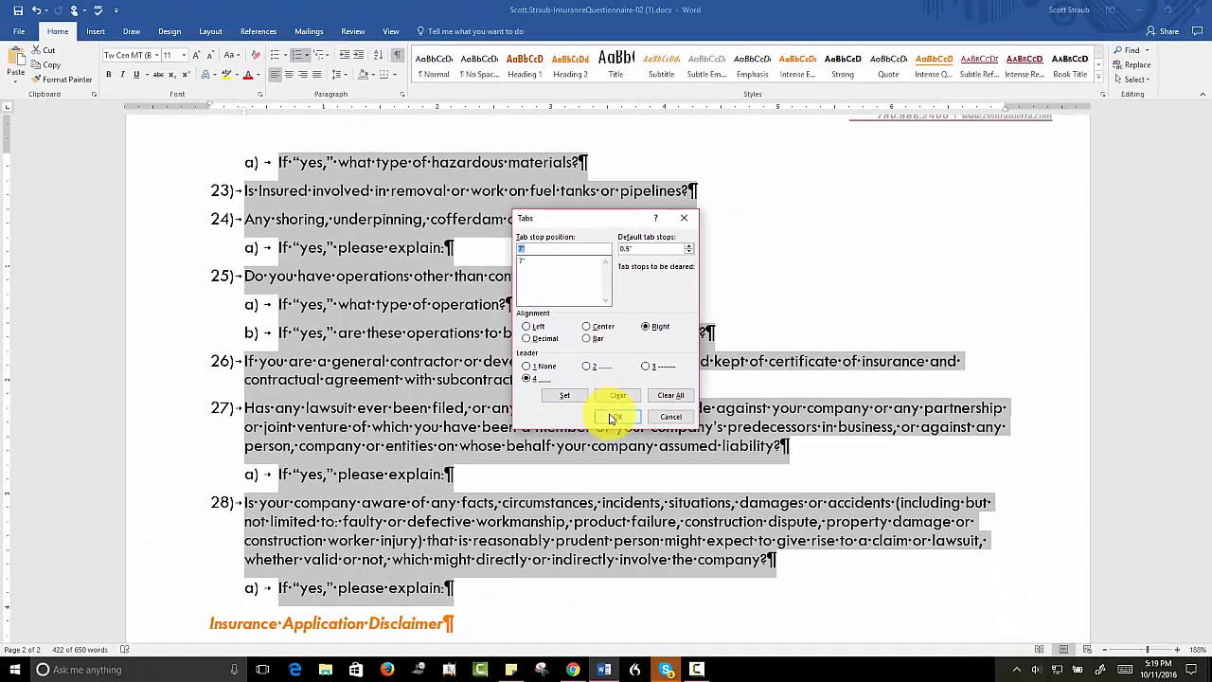
pyautogui.click(616, 533)
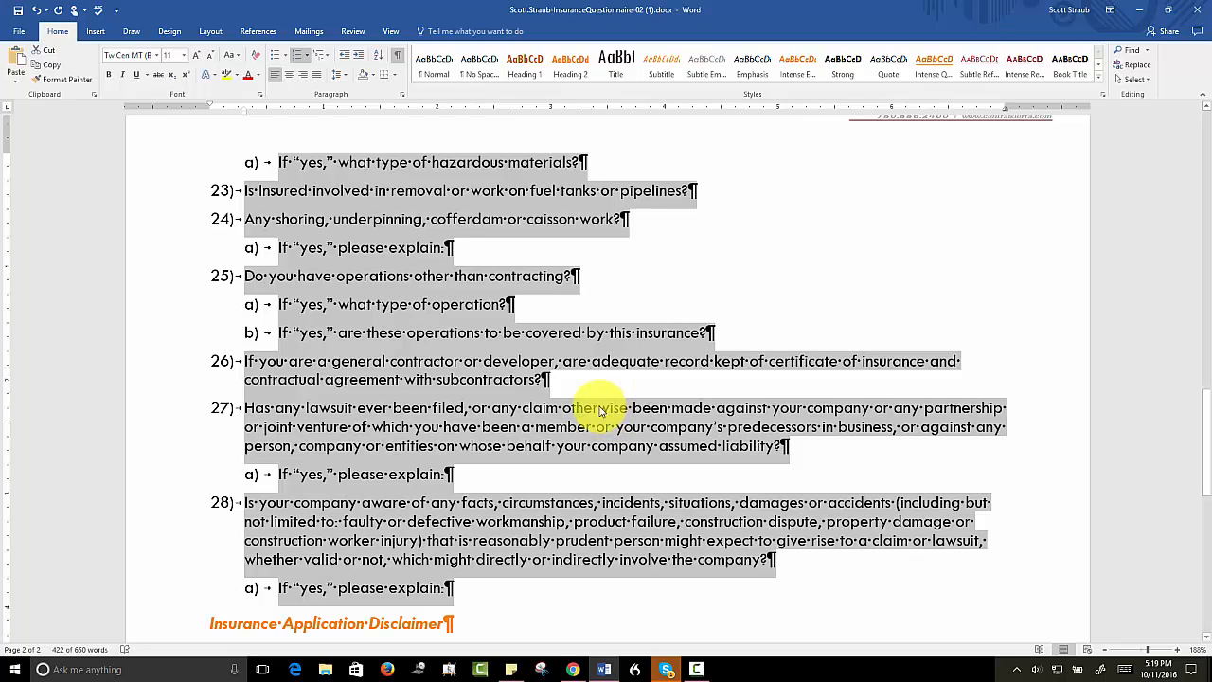
# - Add leader tab answer lines after the 'Applicant', 'Street, City, State, Zip' and 'Telephone Number' items
pyautogui.scroll(1, 575, 387)
pyautogui.scroll(15, 574, 388)
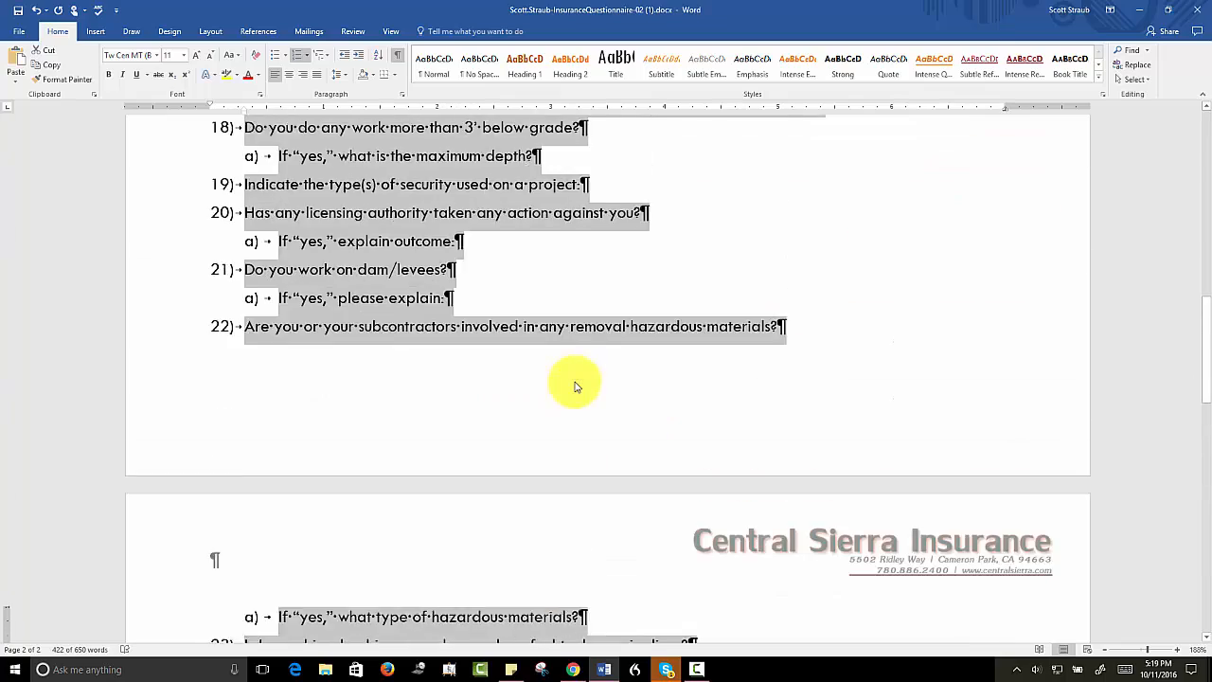
pyautogui.scroll(-2, 575, 387)
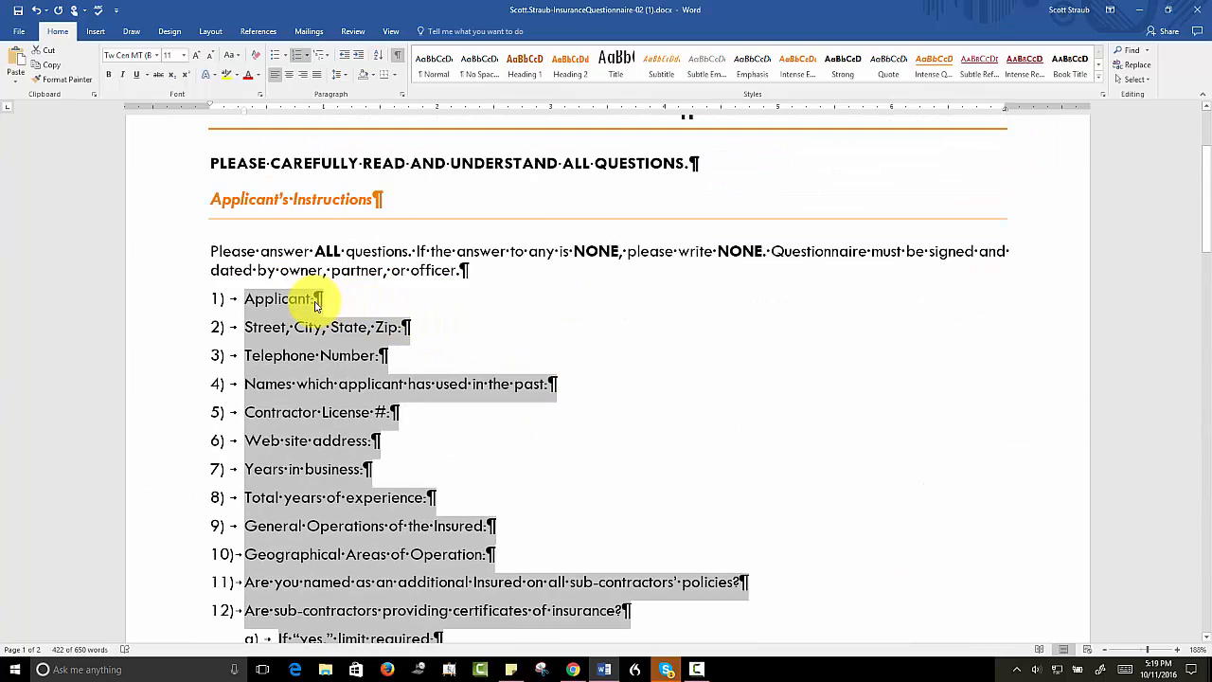
pyautogui.click(317, 303)
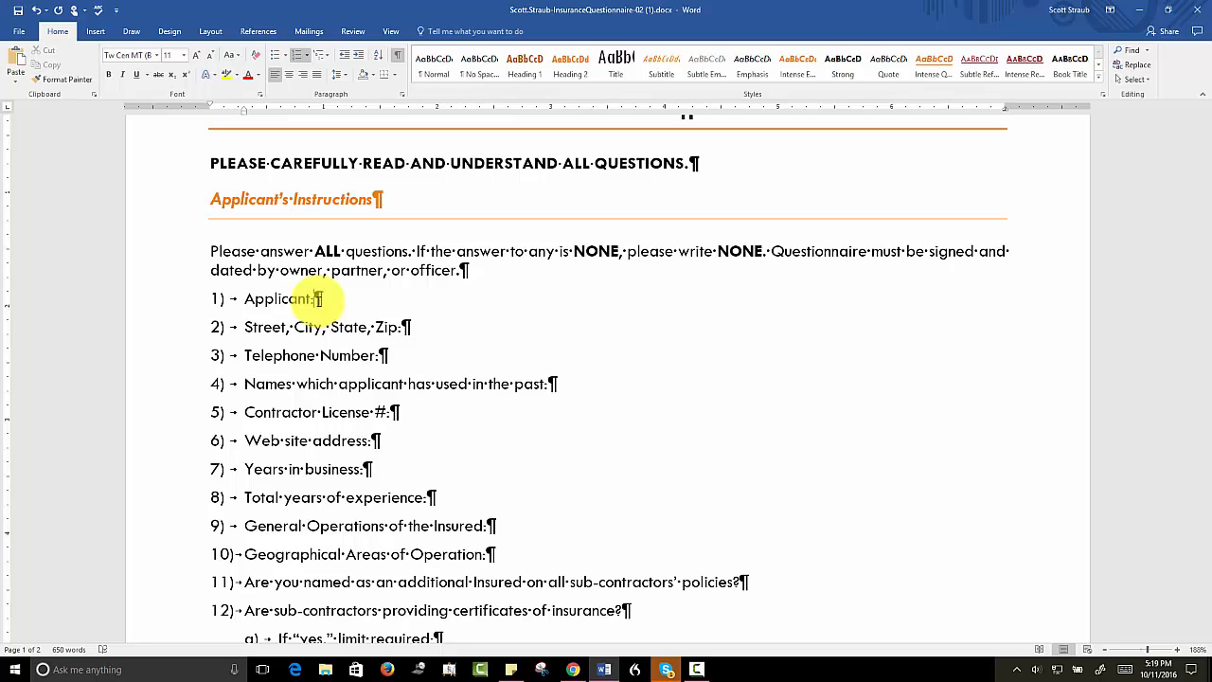
pyautogui.press('Tab')
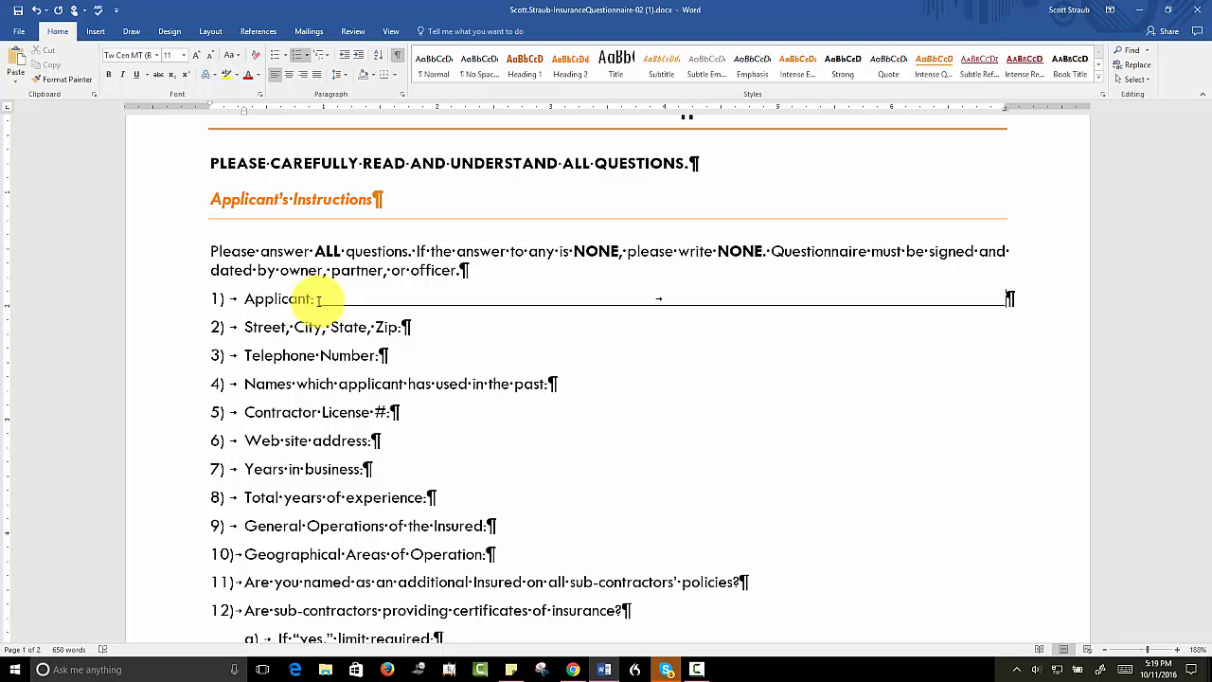
pyautogui.click(401, 327)
pyautogui.press('Tab')
pyautogui.click(381, 355)
pyautogui.press('Tab')
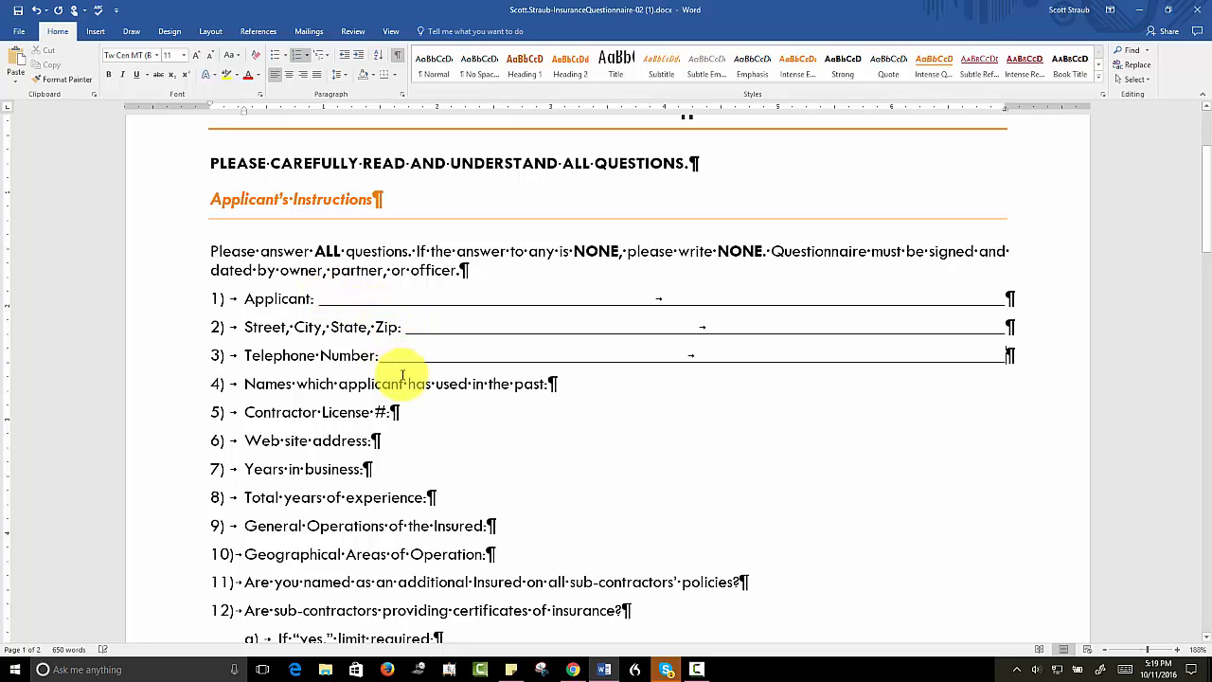
# - Add leader tab answer lines after the 'Names which applicant has used', 'Contractor License #' and 'Web site address' items
pyautogui.click(548, 384)
pyautogui.press('Tab')
pyautogui.click(389, 413)
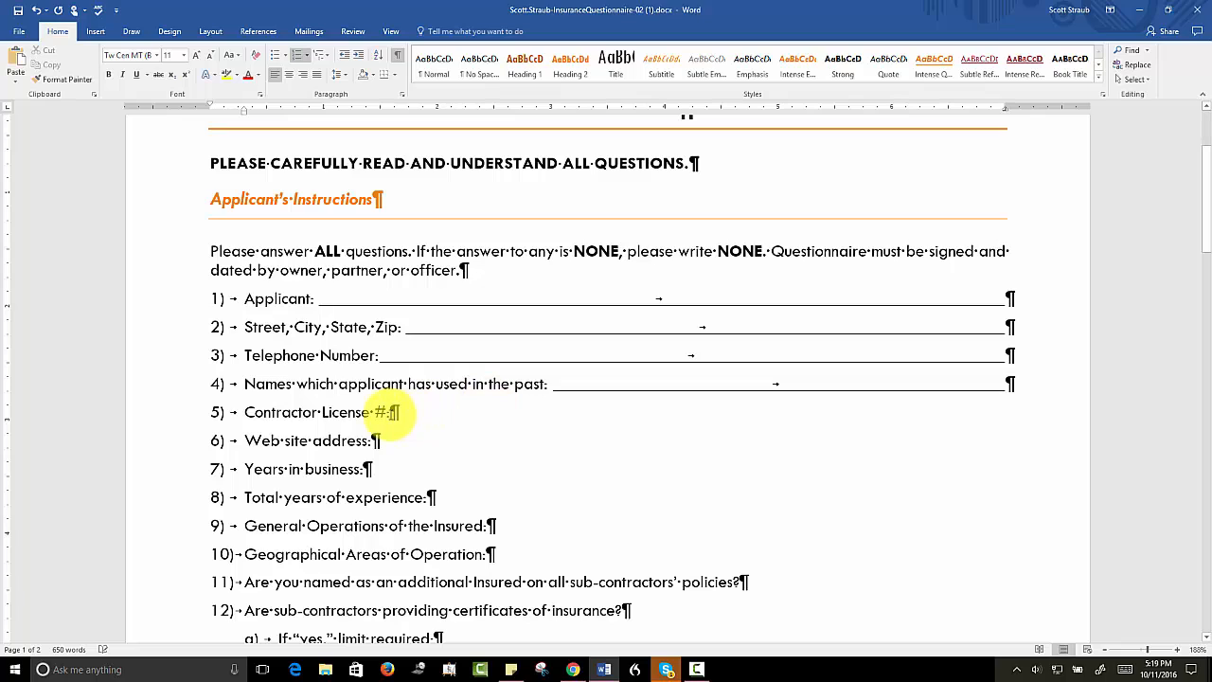
pyautogui.press('Tab')
pyautogui.click(371, 442)
pyautogui.press('Tab')
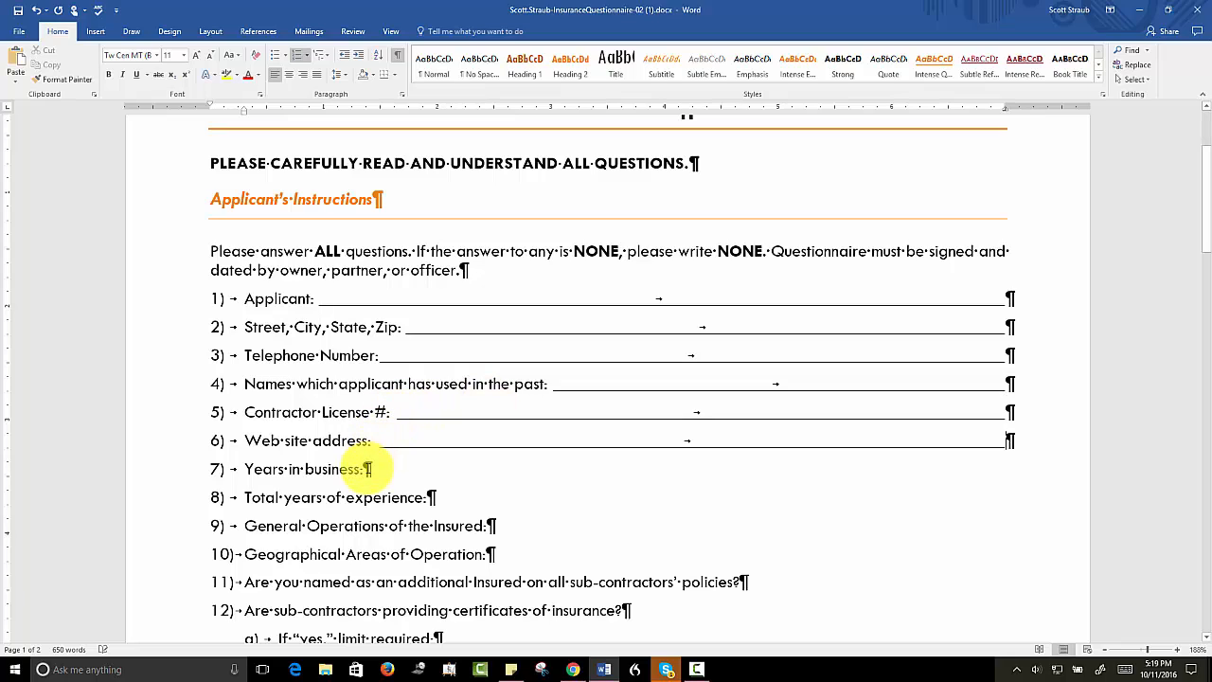
# - Add leader tab answer lines after the 'Years in business', 'Total years of experience', 'General Operations' and 'Geographical Areas' items
pyautogui.click(368, 469)
pyautogui.press('Tab')
pyautogui.click(430, 497)
pyautogui.press('Tab')
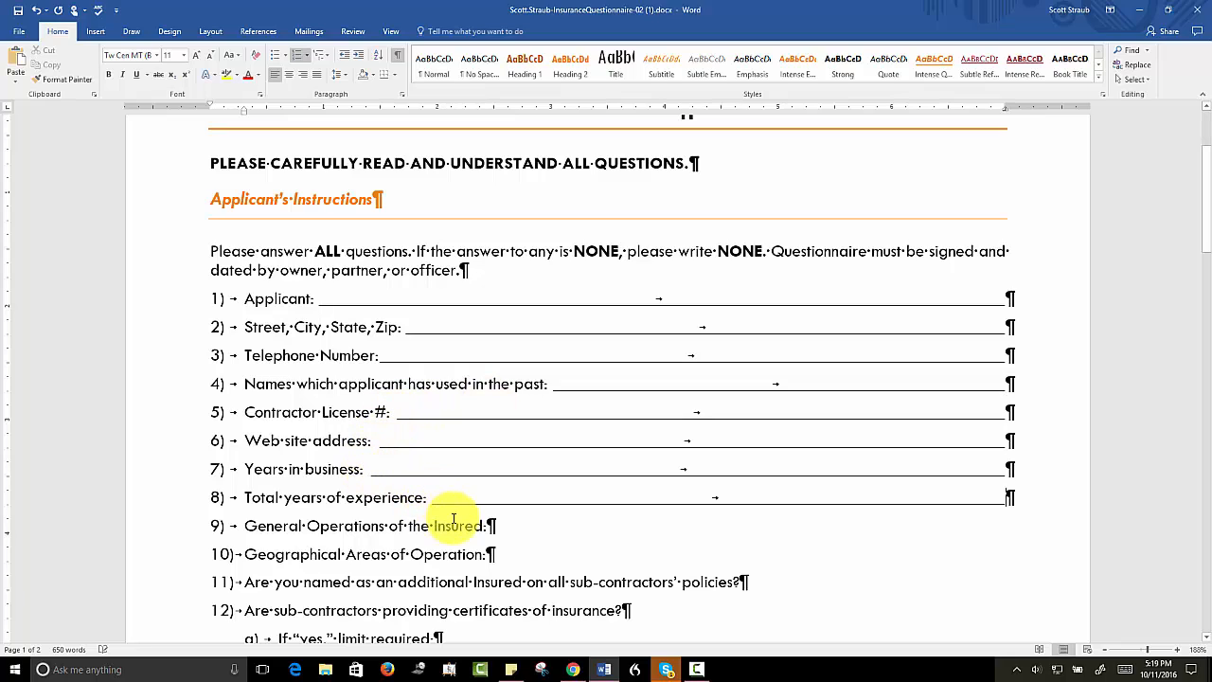
pyautogui.click(489, 526)
pyautogui.press('Tab')
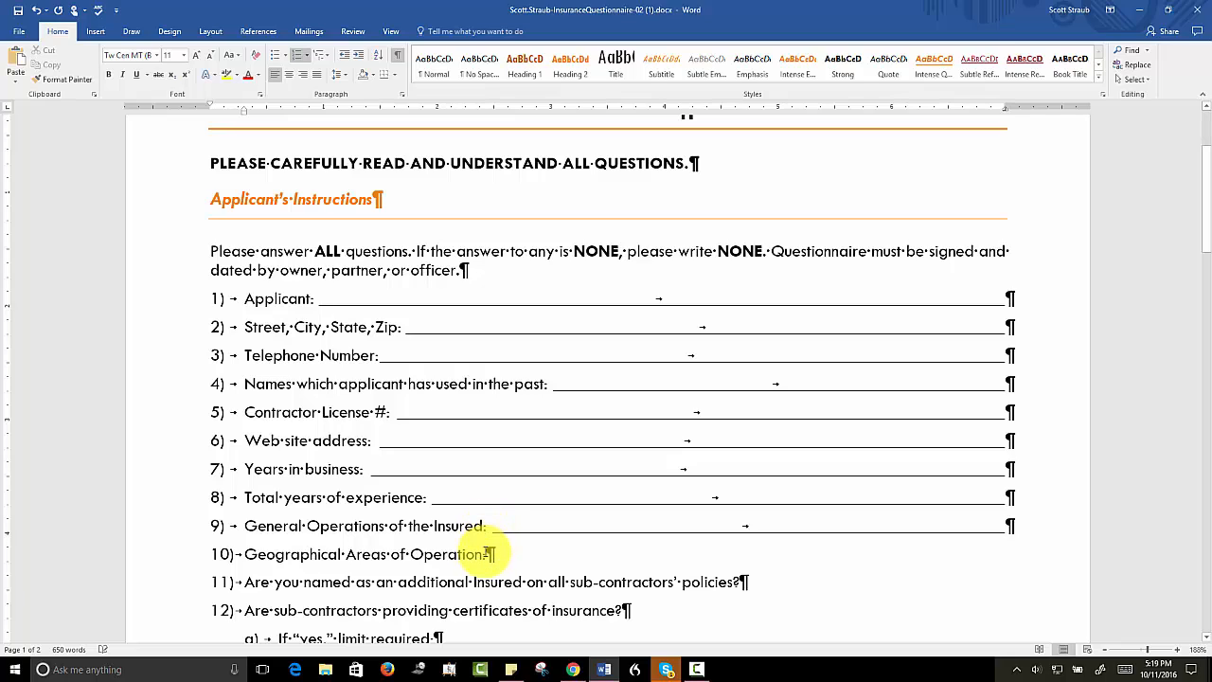
pyautogui.click(486, 554)
pyautogui.press('Tab')
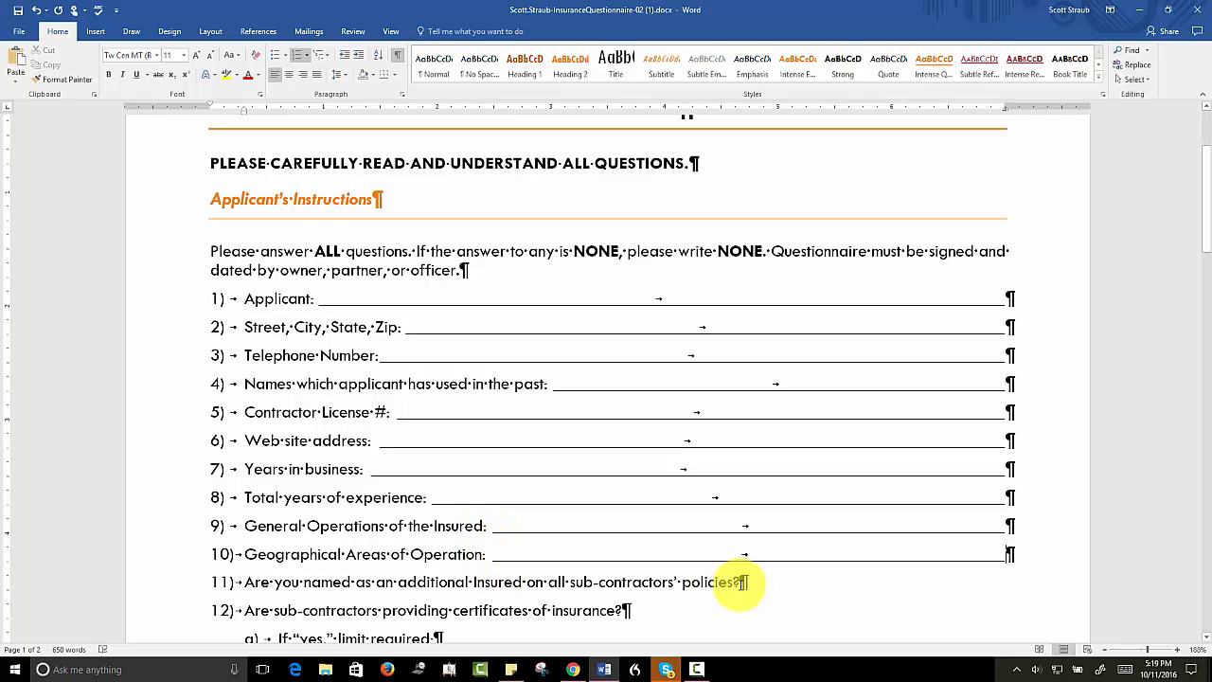
# - Add leader tab answer lines after the additional Insured question, the certificates of insurance question and its 'limit required' follow-up
pyautogui.click(742, 582)
pyautogui.press('Tab')
pyautogui.click(626, 610)
pyautogui.press('Tab')
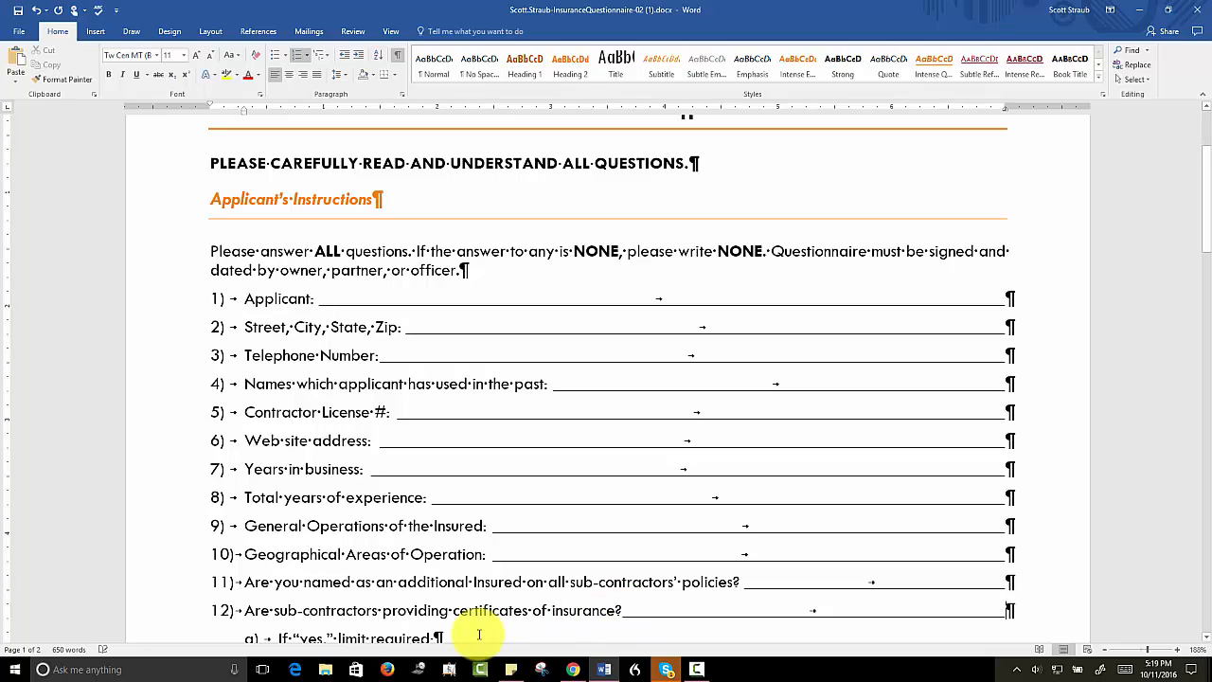
pyautogui.click(438, 638)
pyautogui.scroll(-1, 435, 633)
pyautogui.press('Tab')
# - Add leader tab answer lines after the written contracts question and the 'Average number of units per residential project' item
pyautogui.scroll(-7, 474, 534)
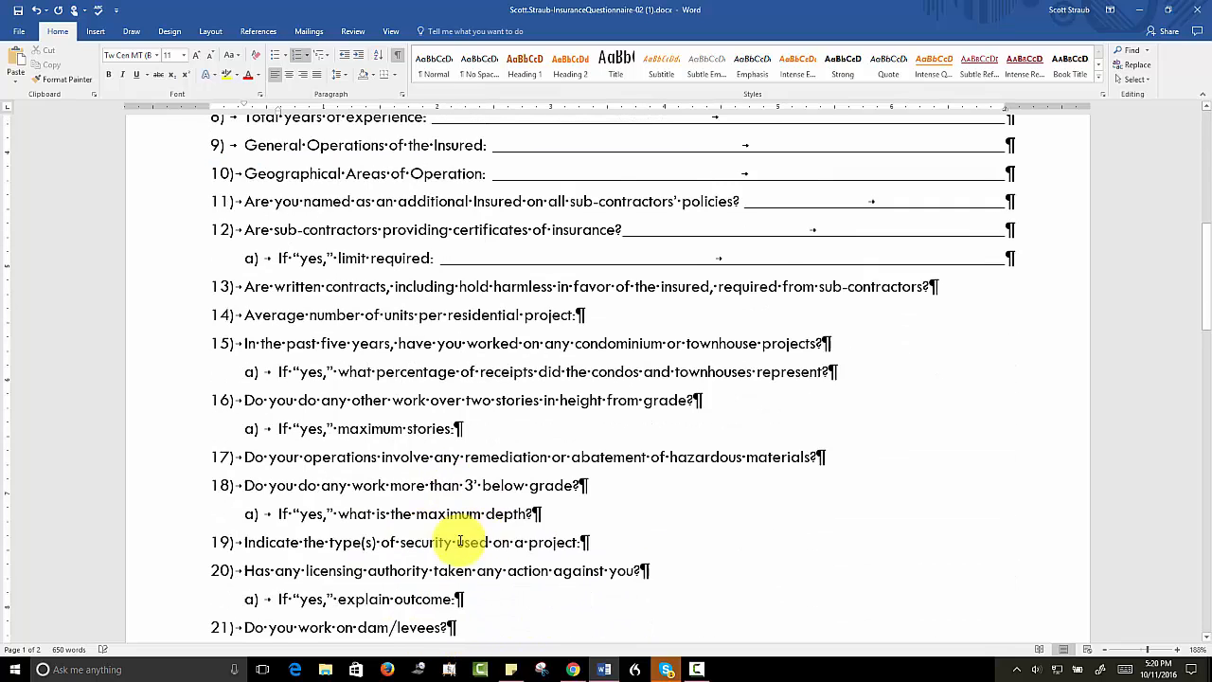
pyautogui.click(930, 229)
pyautogui.press('Tab')
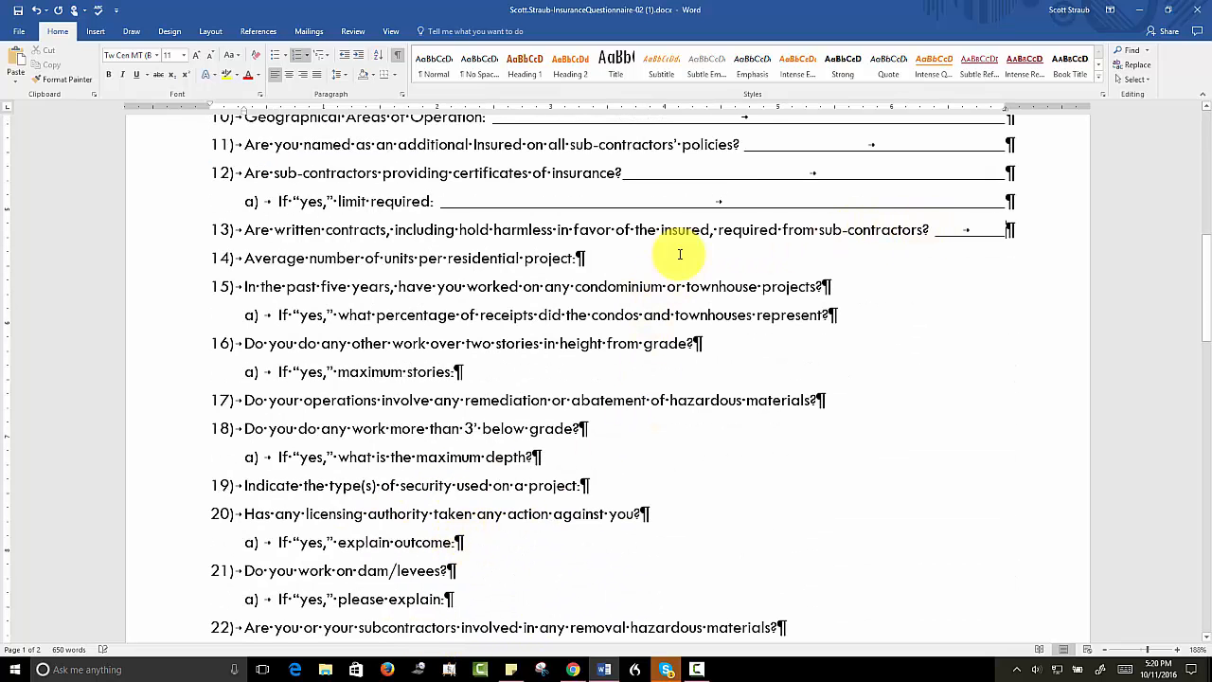
pyautogui.click(578, 257)
pyautogui.press('Tab')
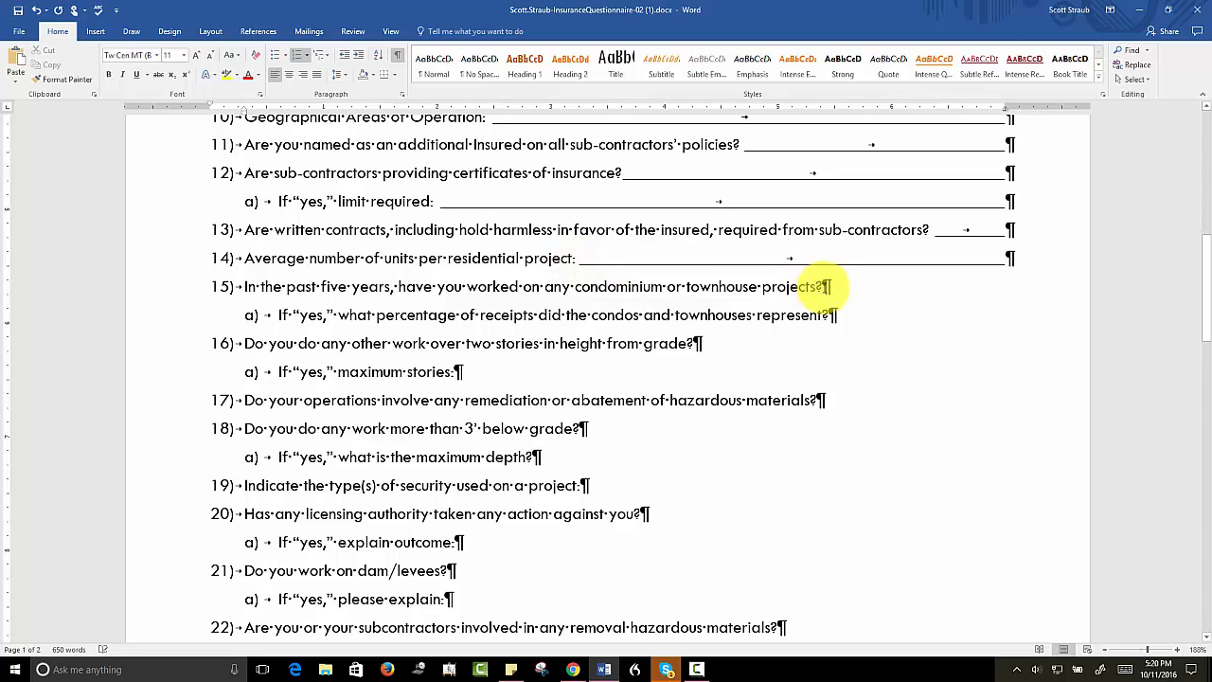
# - Add leader tab answer lines after the condominium and two-stories questions (15 and 16) and their 'If "yes,"' follow-ups
pyautogui.click(824, 286)
pyautogui.press('Tab')
pyautogui.click(830, 315)
pyautogui.press('Tab')
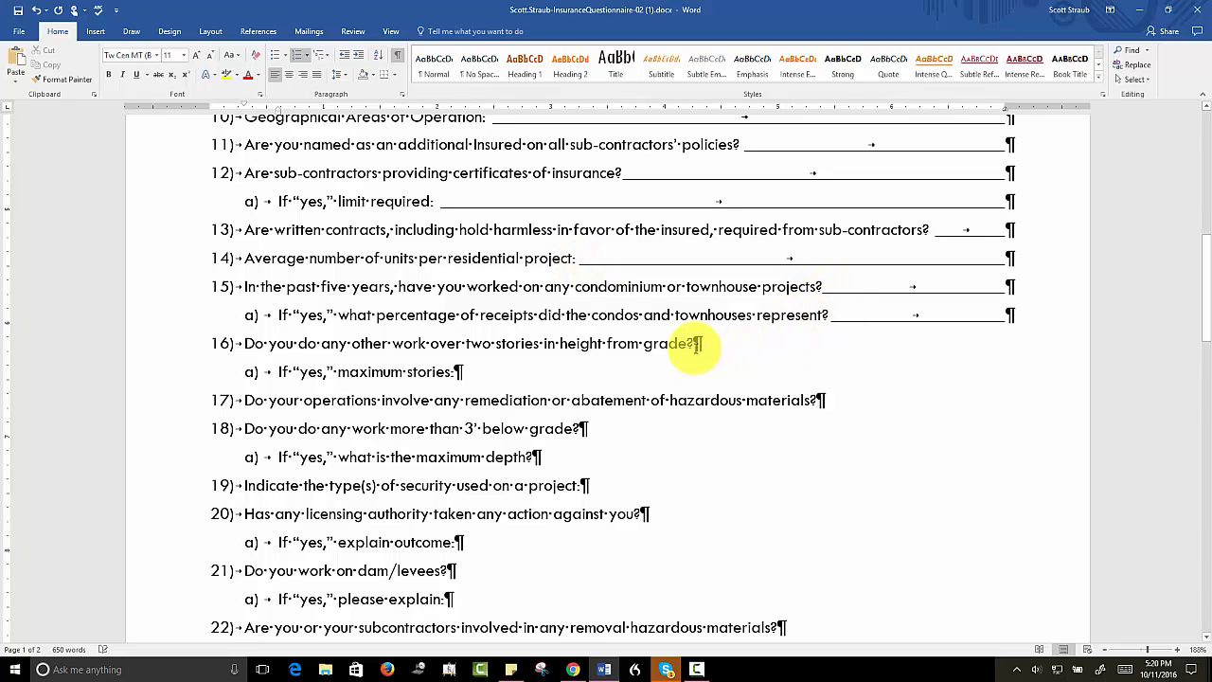
pyautogui.click(695, 343)
pyautogui.press('Tab')
pyautogui.click(454, 371)
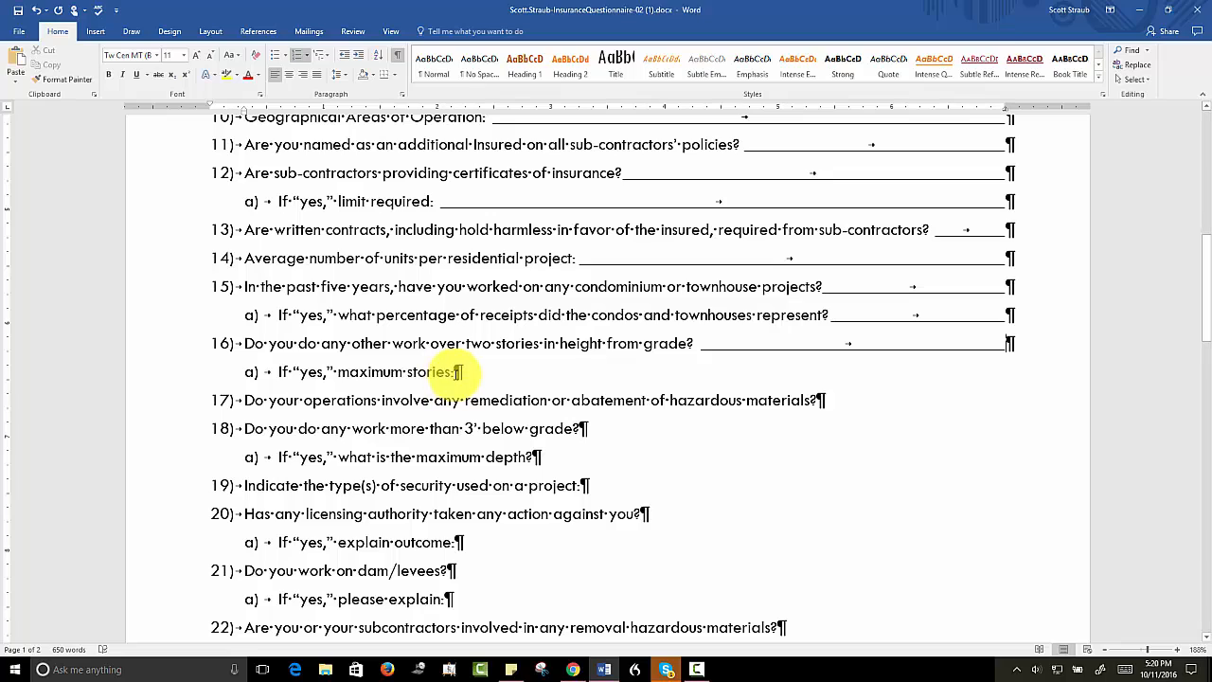
pyautogui.press('Tab')
# - Add leader tab answer lines after the hazardous materials abatement question, the below-grade question with its maximum depth follow-up, and the security type item
pyautogui.click(817, 400)
pyautogui.press('Tab')
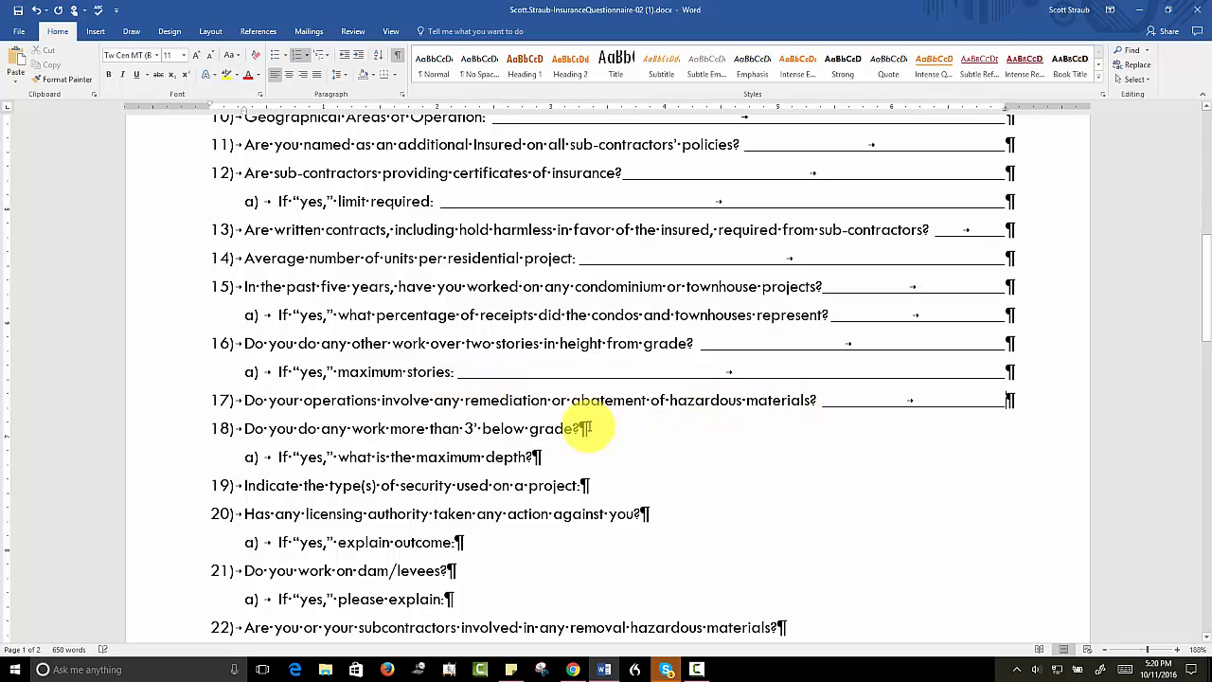
pyautogui.click(579, 428)
pyautogui.press('Tab')
pyautogui.click(533, 457)
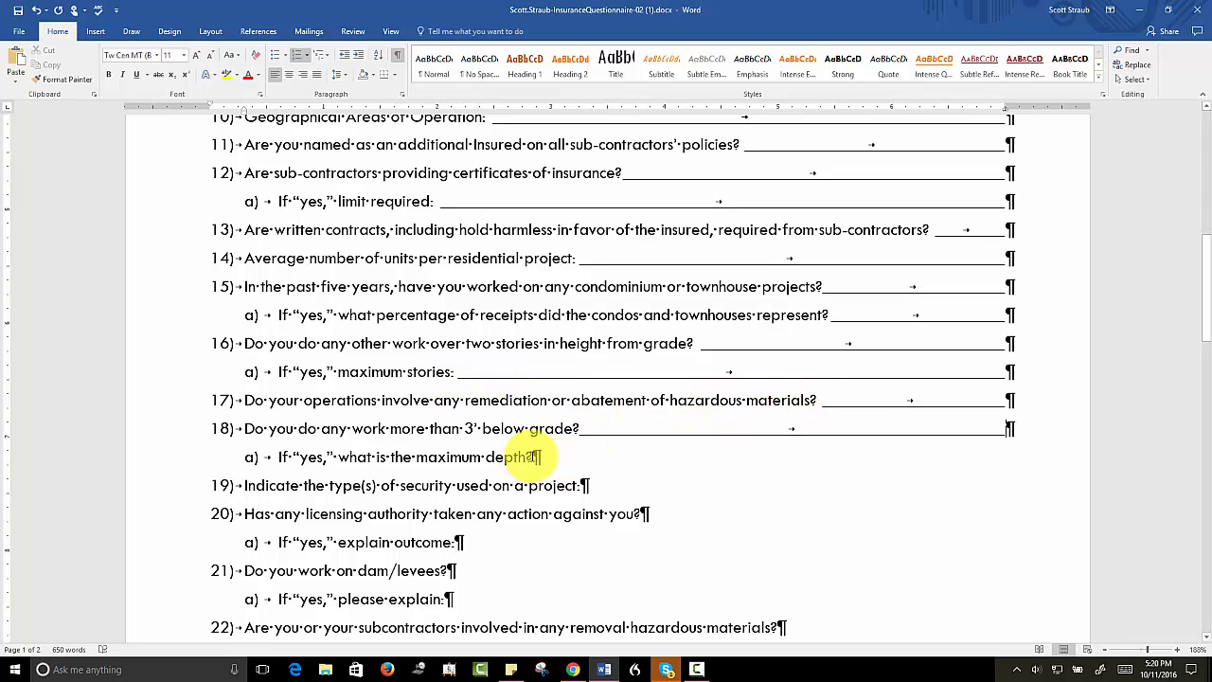
pyautogui.press('Tab')
pyautogui.click(581, 485)
pyautogui.press('Tab')
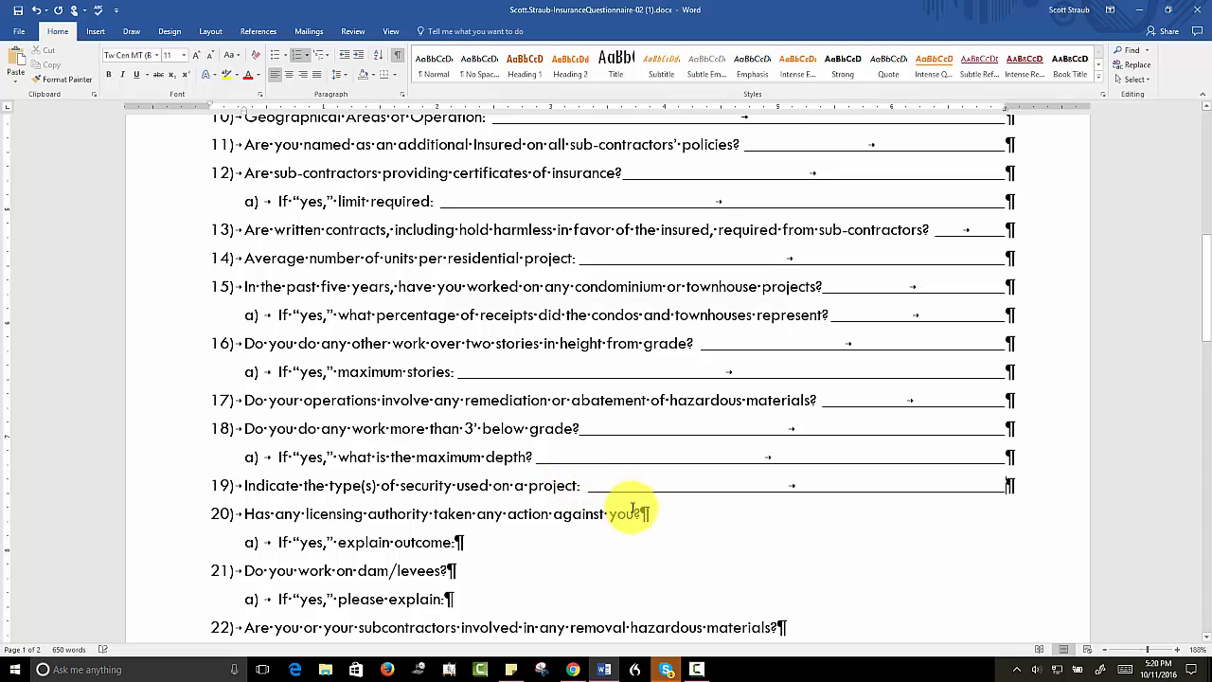
# - Add leader tab answer lines after the licensing authority and dam/levees questions and their 'explain outcome' and 'please explain' follow-ups
pyautogui.click(642, 513)
pyautogui.press('Tab')
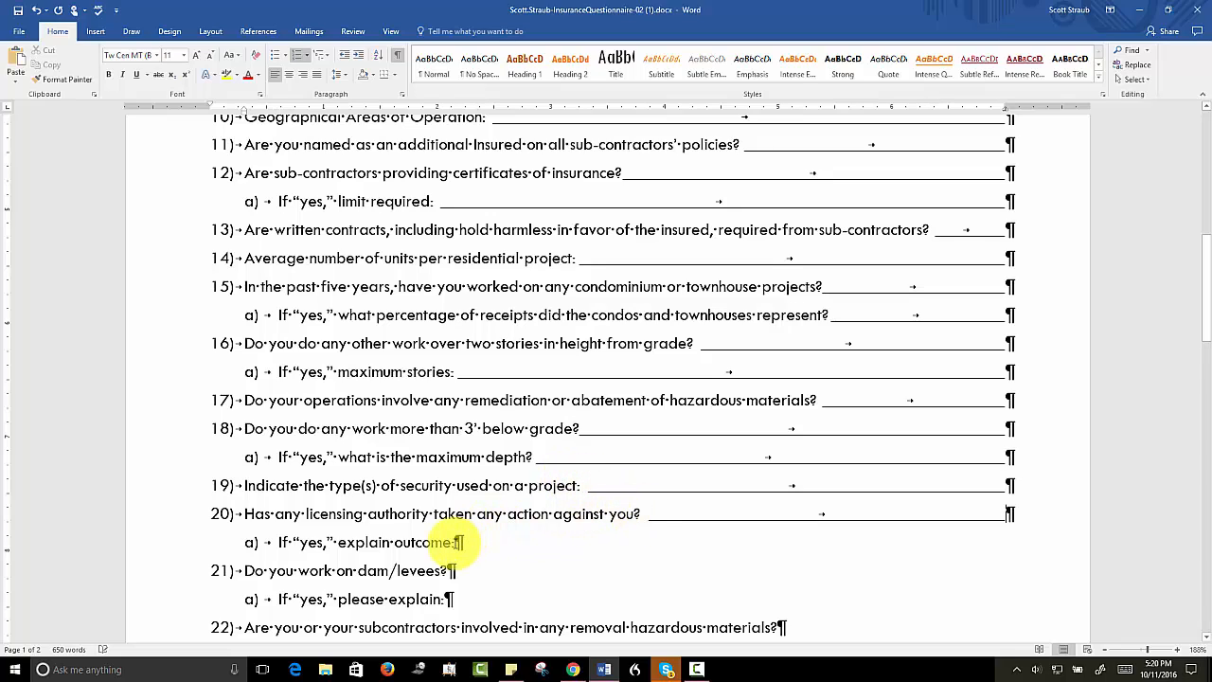
pyautogui.click(456, 541)
pyautogui.press('Tab')
pyautogui.click(451, 570)
pyautogui.press('Tab')
pyautogui.scroll(-3, 445, 535)
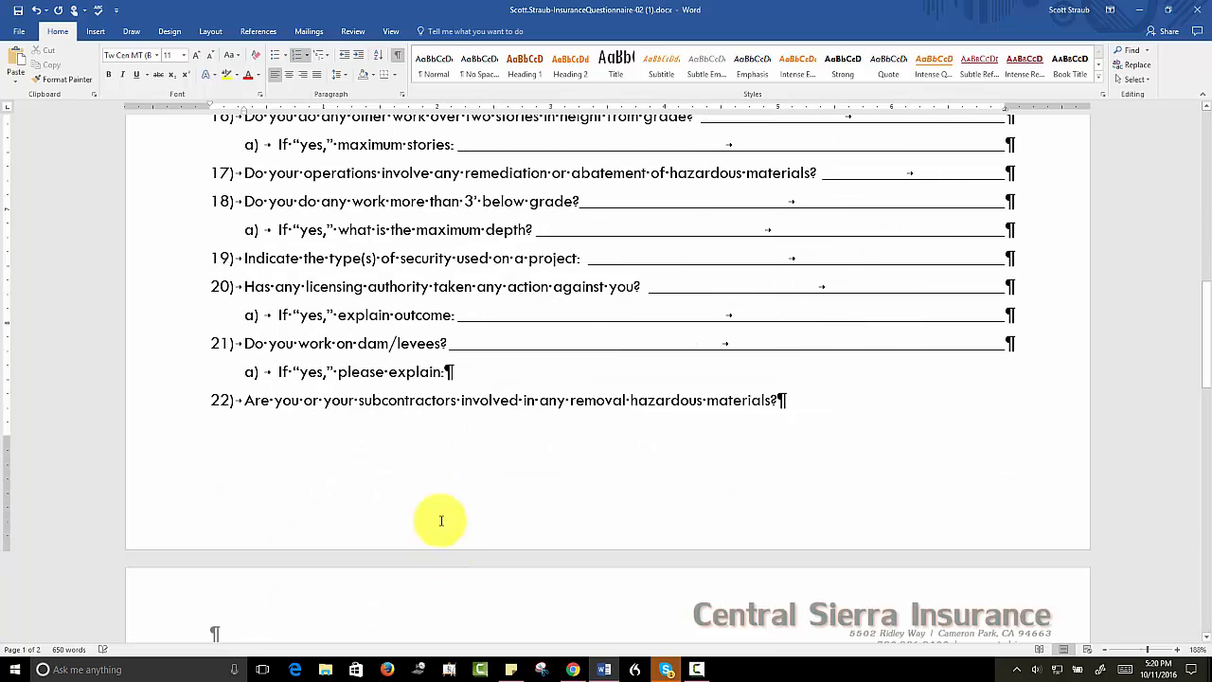
pyautogui.click(447, 372)
pyautogui.press('Tab')
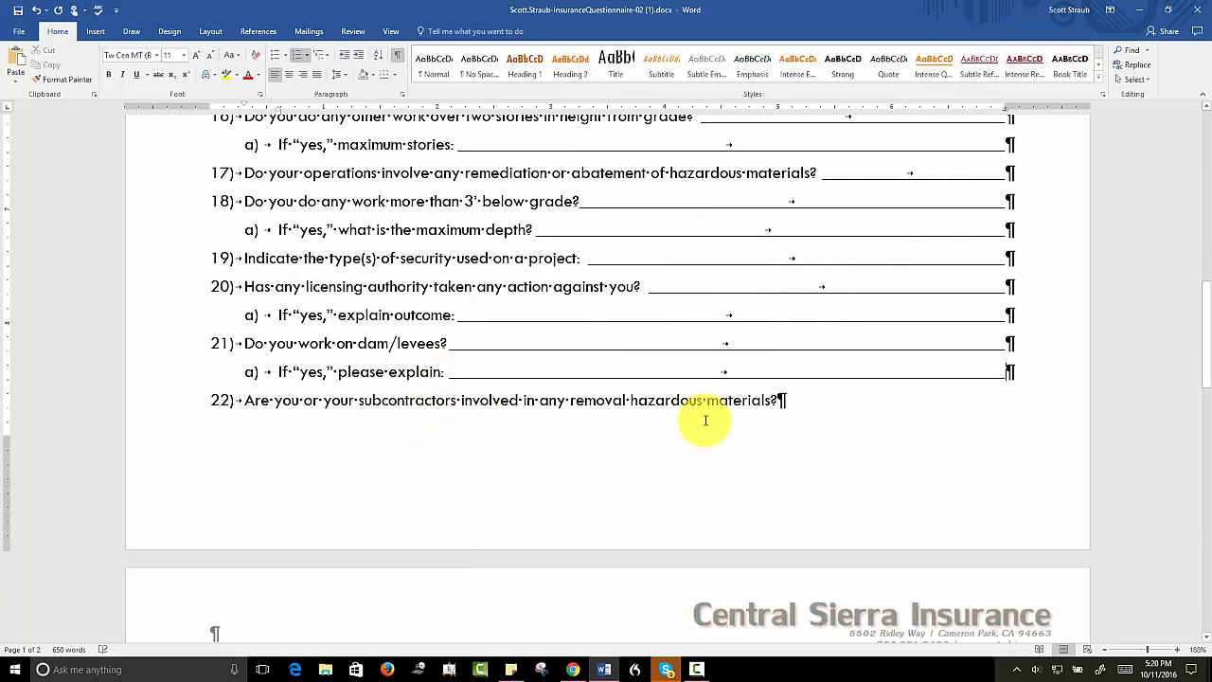
# - Add leader tab answer lines after question 22 on hazardous materials removal, its follow-up, and the fuel tanks or pipelines question
pyautogui.click(778, 401)
pyautogui.press('Tab')
pyautogui.scroll(-1, 738, 405)
pyautogui.scroll(-6, 737, 405)
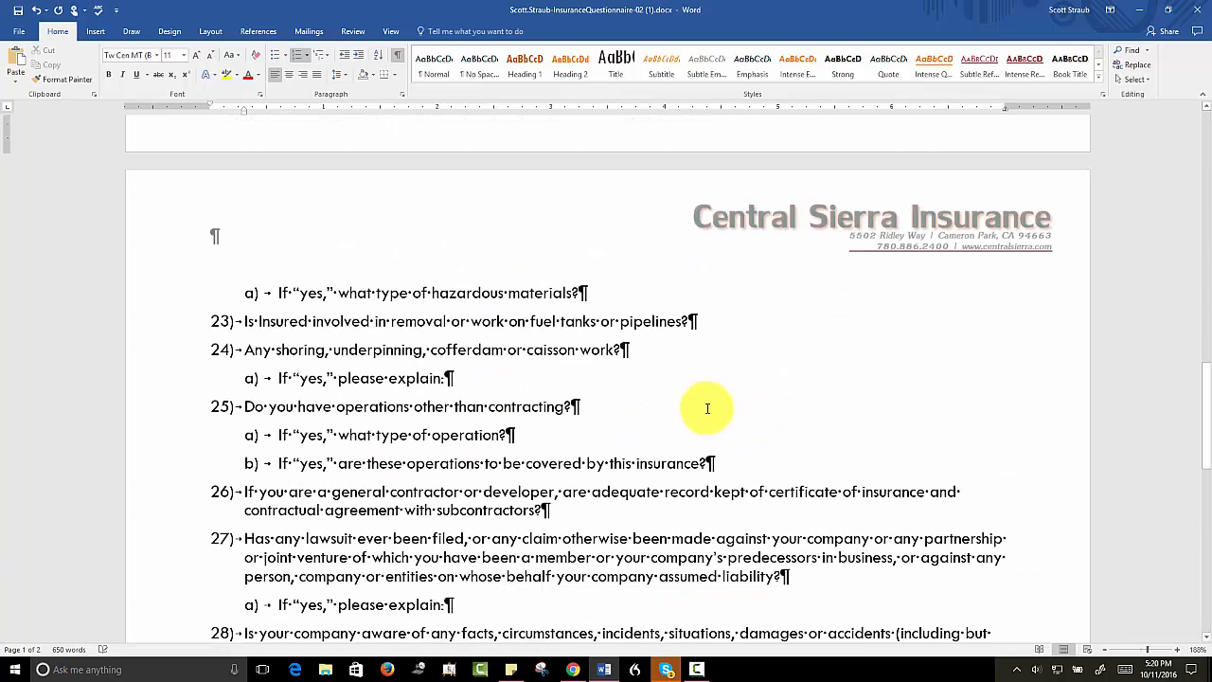
pyautogui.click(577, 287)
pyautogui.press('Tab')
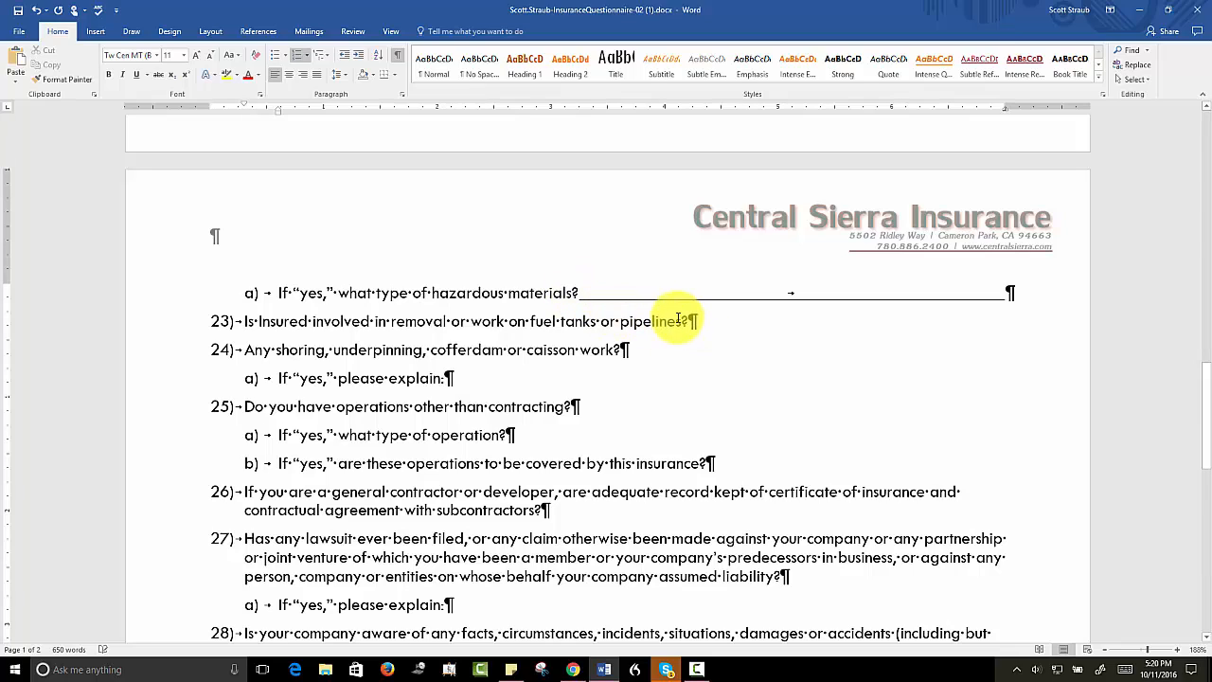
pyautogui.click(688, 323)
pyautogui.press('Tab')
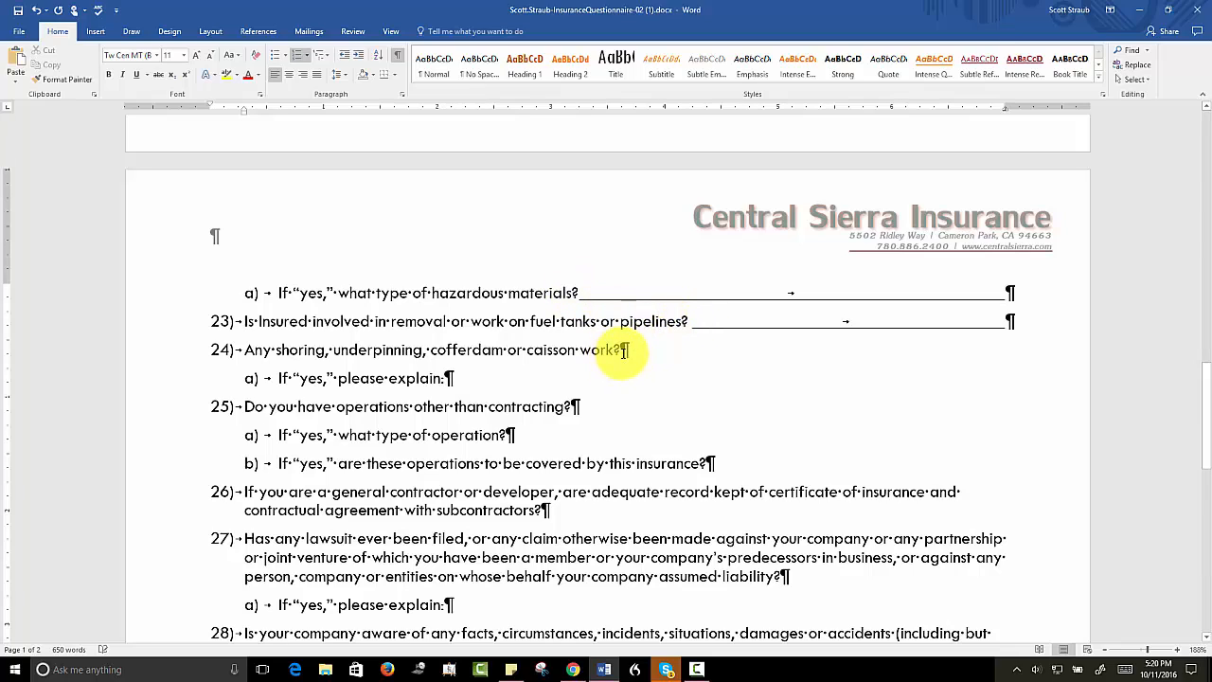
# - Add leader tab answer lines after the shoring work and 'operations other than contracting' questions (24 and 25) and all their follow-ups
pyautogui.click(623, 351)
pyautogui.press('Tab')
pyautogui.click(447, 379)
pyautogui.press('Tab')
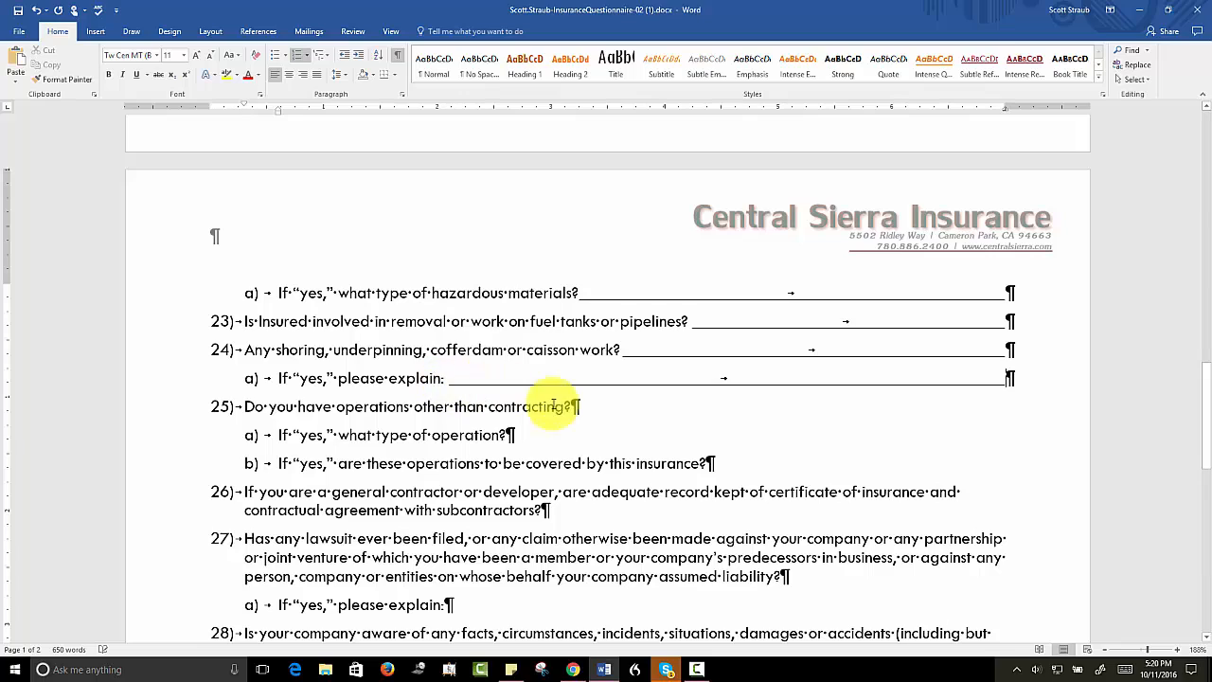
pyautogui.click(571, 407)
pyautogui.press('Tab')
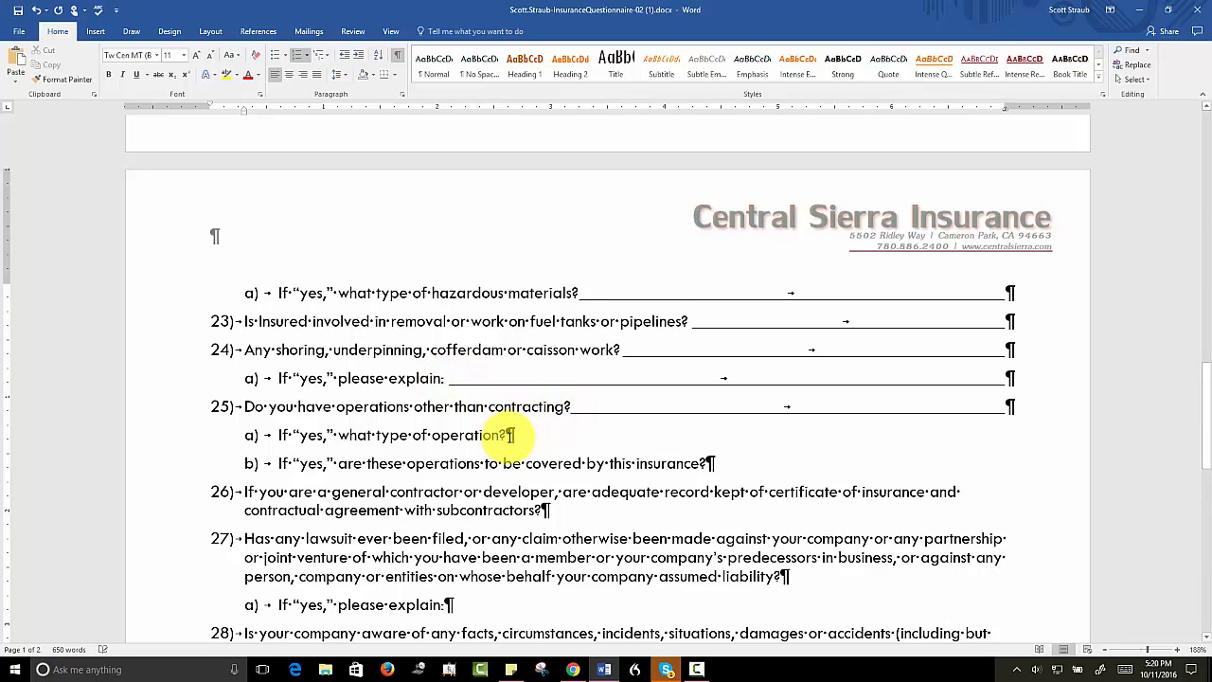
pyautogui.click(507, 437)
pyautogui.press('Tab')
pyautogui.click(707, 464)
pyautogui.press('Tab')
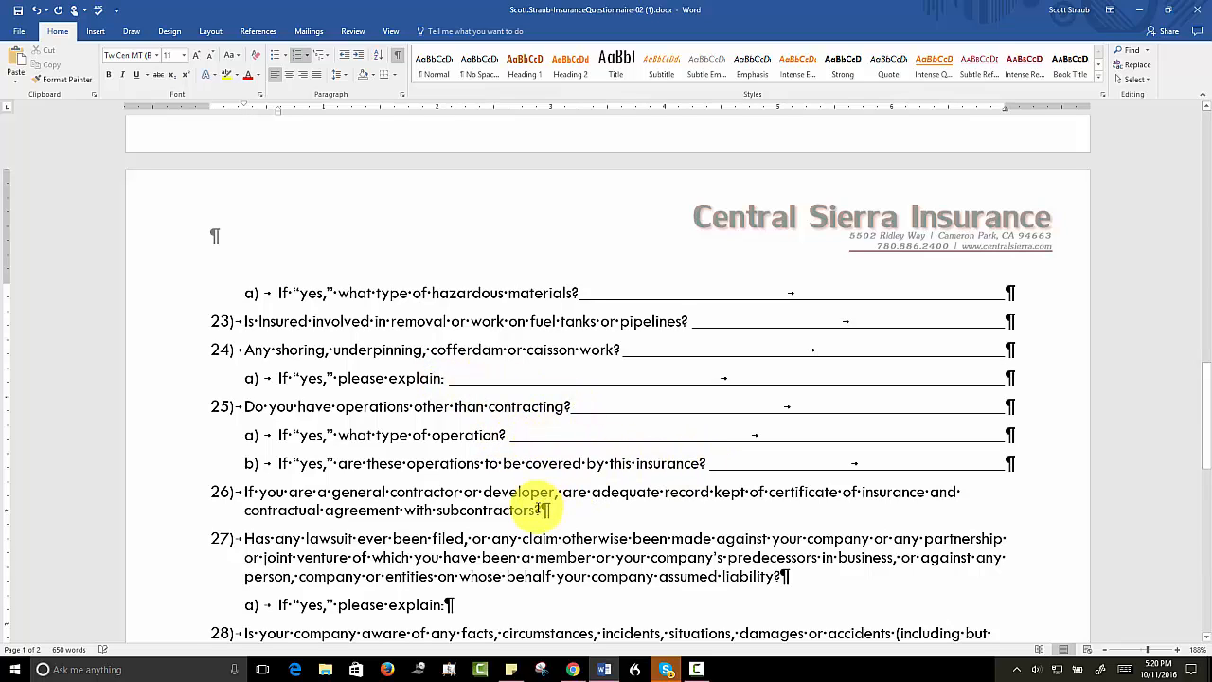
# - Add leader tab answer lines after question 26 on record keeping, the lawsuit question 27 and its 'please explain' follow-up
pyautogui.click(541, 511)
pyautogui.press('Tab')
pyautogui.scroll(-1, 538, 500)
pyautogui.scroll(-3, 537, 500)
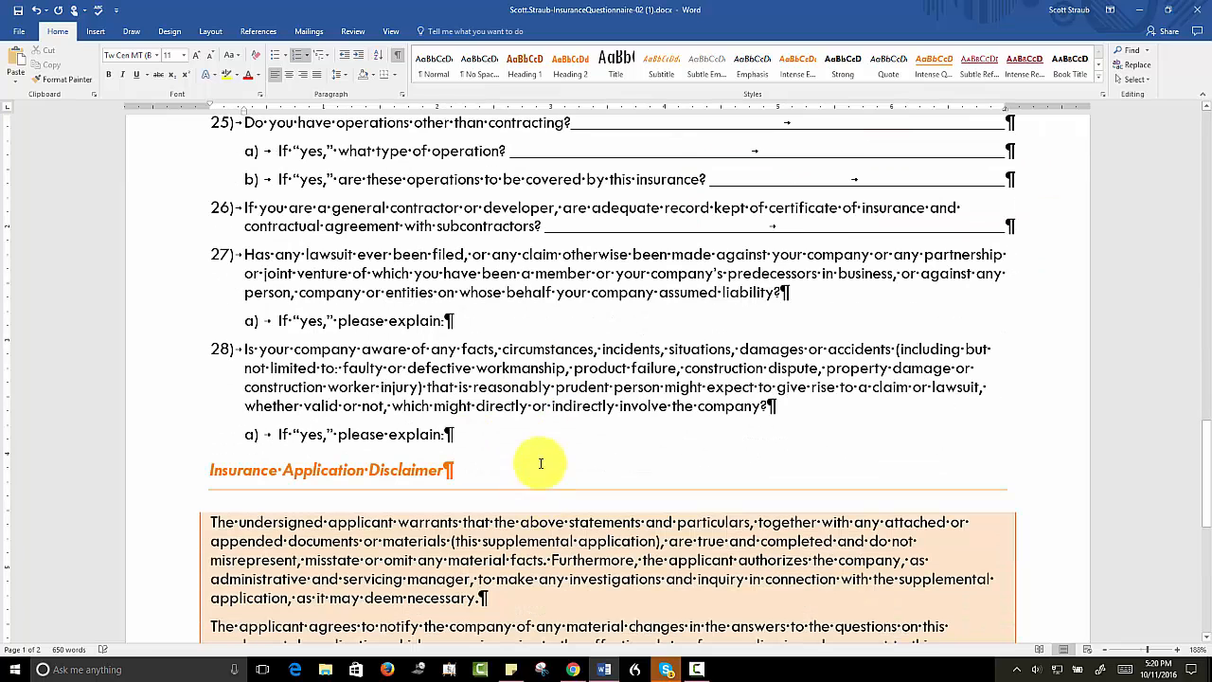
pyautogui.click(784, 294)
pyautogui.press('Tab')
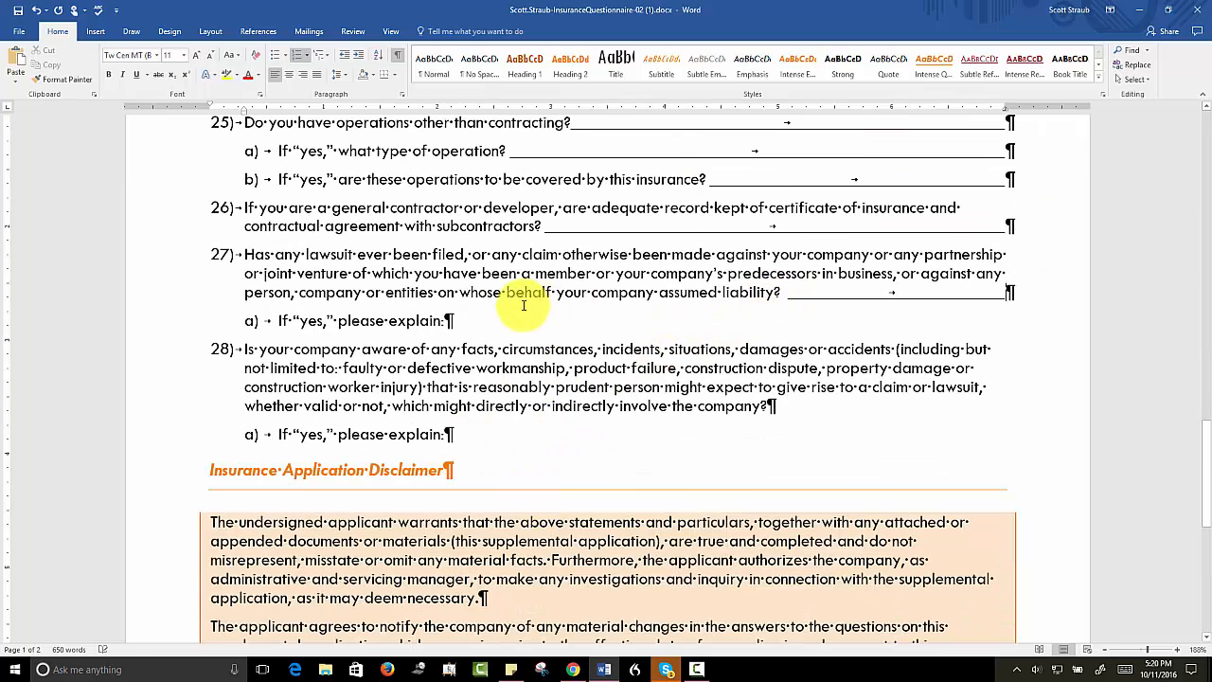
pyautogui.click(447, 322)
pyautogui.press('Tab')
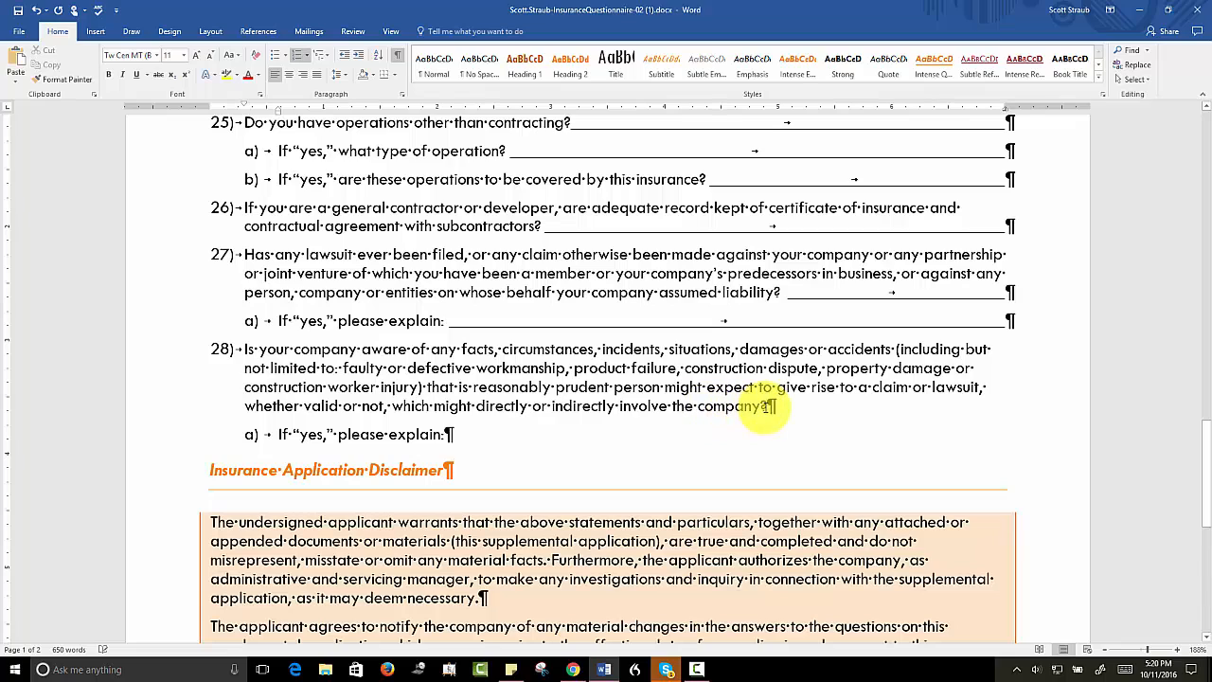
# - Add leader tab answer lines after question 28 and its 'please explain' follow-up, and save the document
pyautogui.click(770, 407)
pyautogui.press('Tab')
pyautogui.click(446, 434)
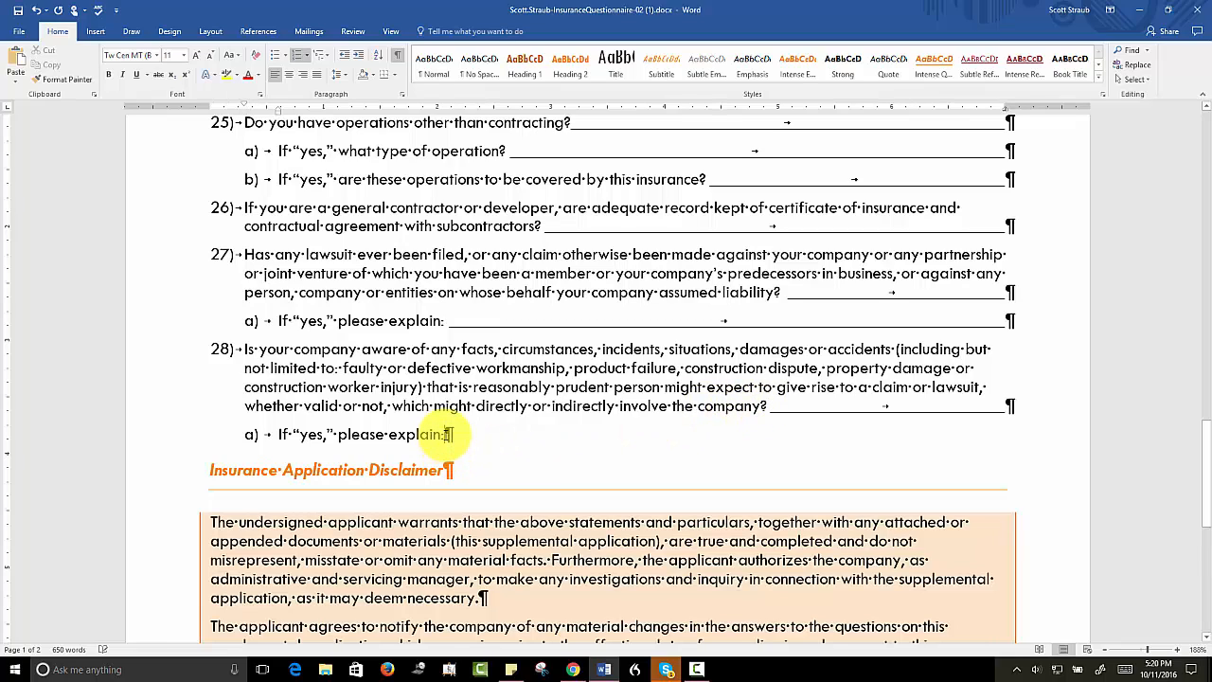
pyautogui.press('Tab')
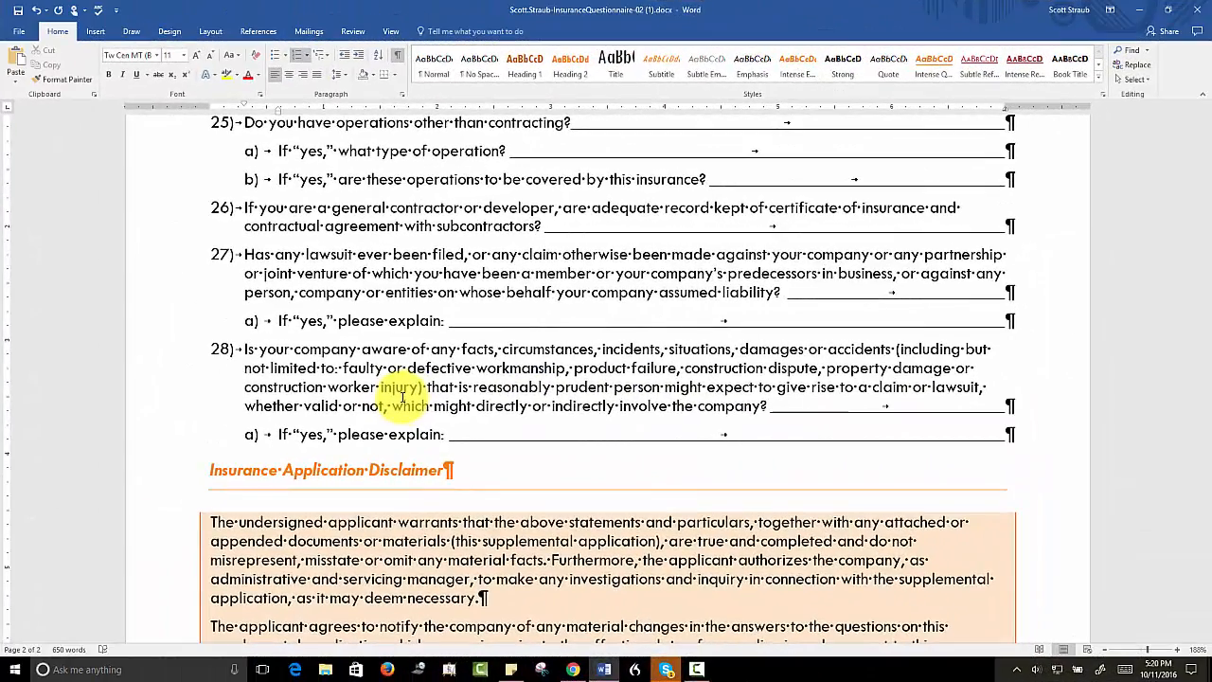
pyautogui.click(16, 13)
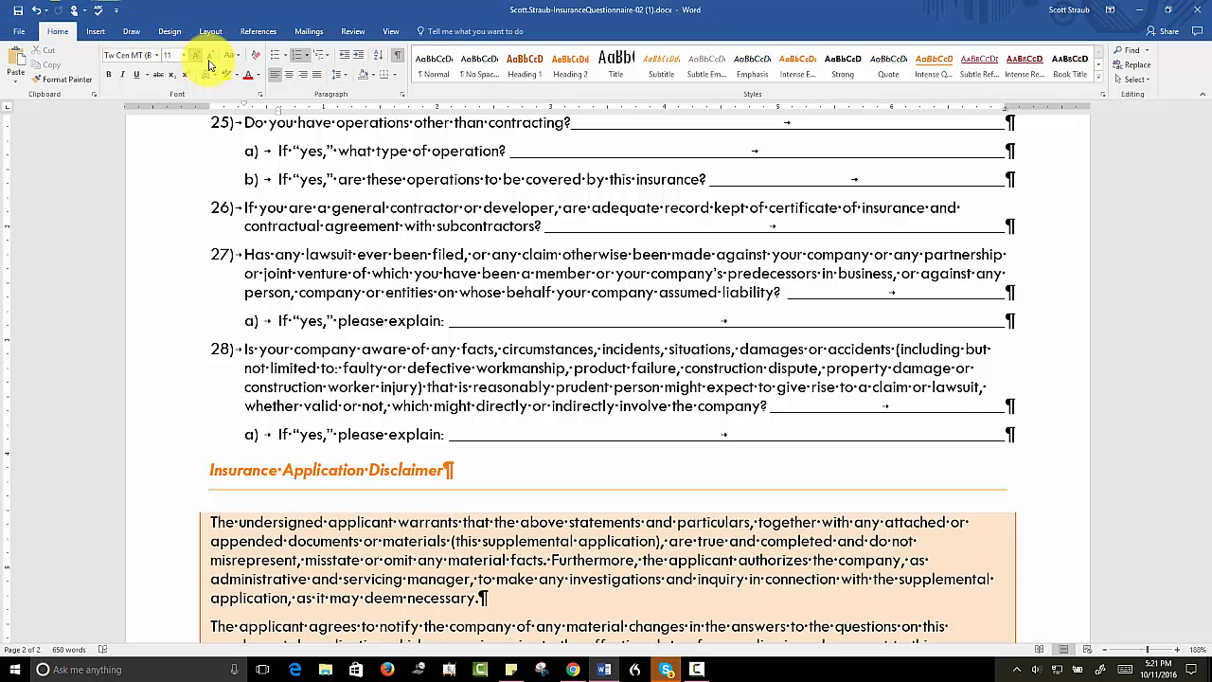
# - Insert a page break before question 22, 'Are you or your subcontractors involved in any removal hazardous materials?'
pyautogui.scroll(3, 375, 243)
pyautogui.scroll(10, 375, 242)
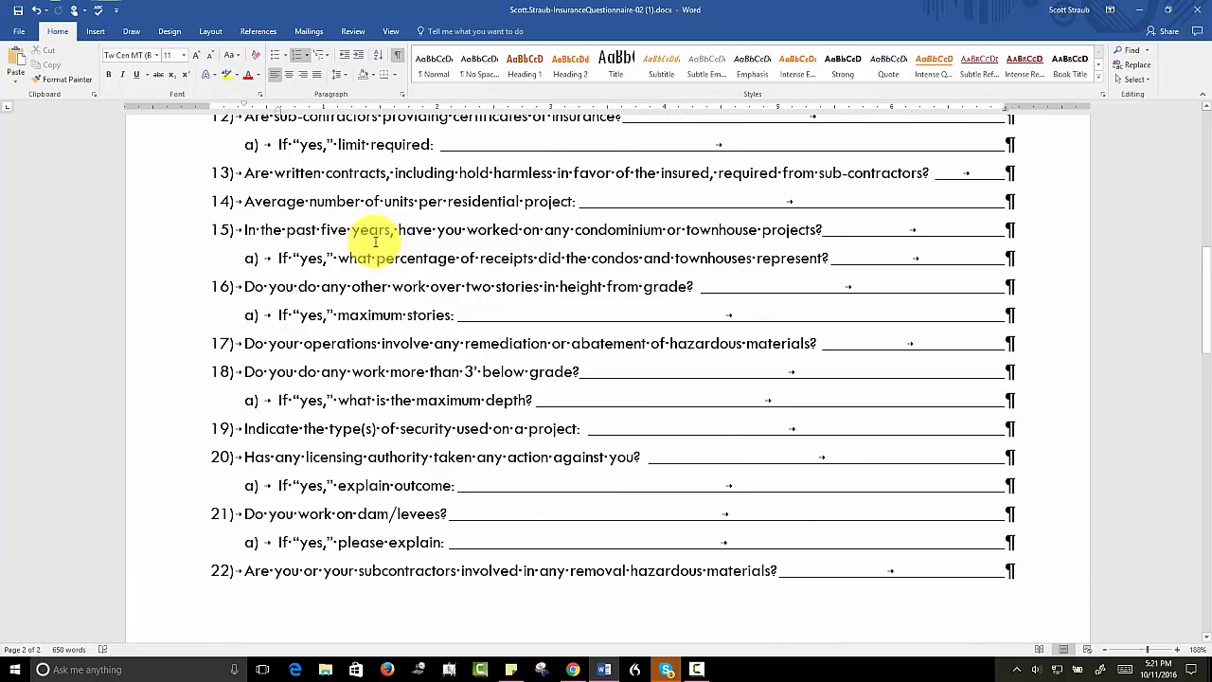
pyautogui.scroll(-1, 376, 242)
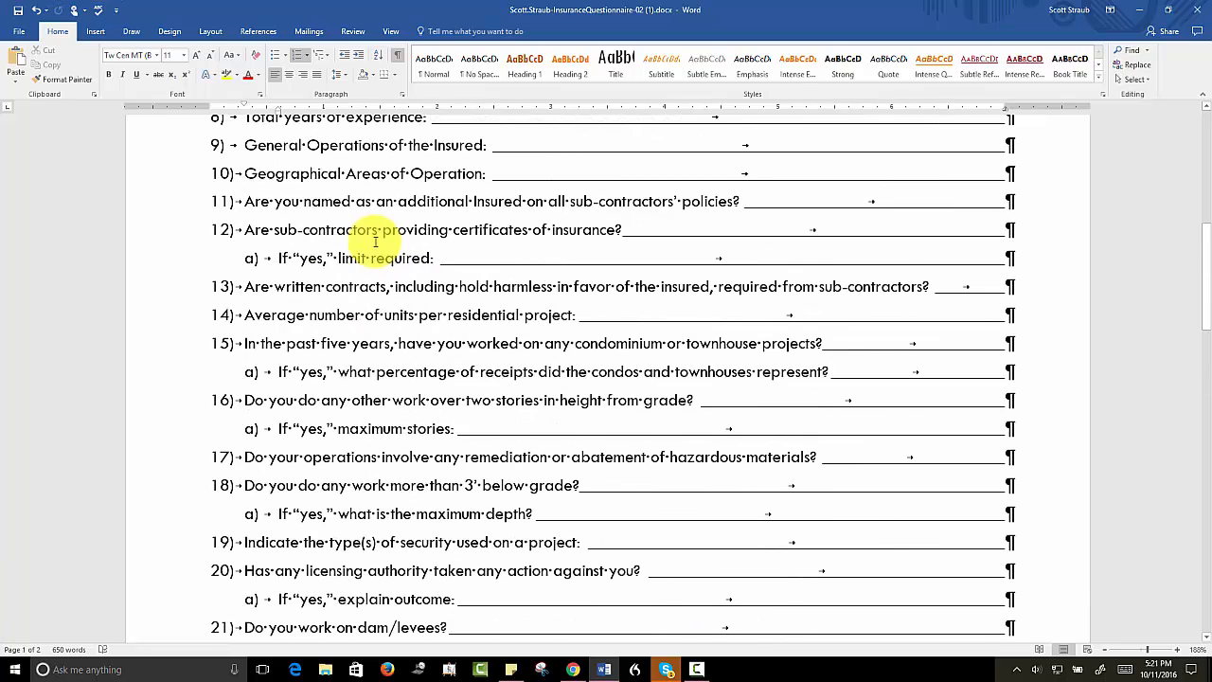
pyautogui.scroll(-5, 375, 243)
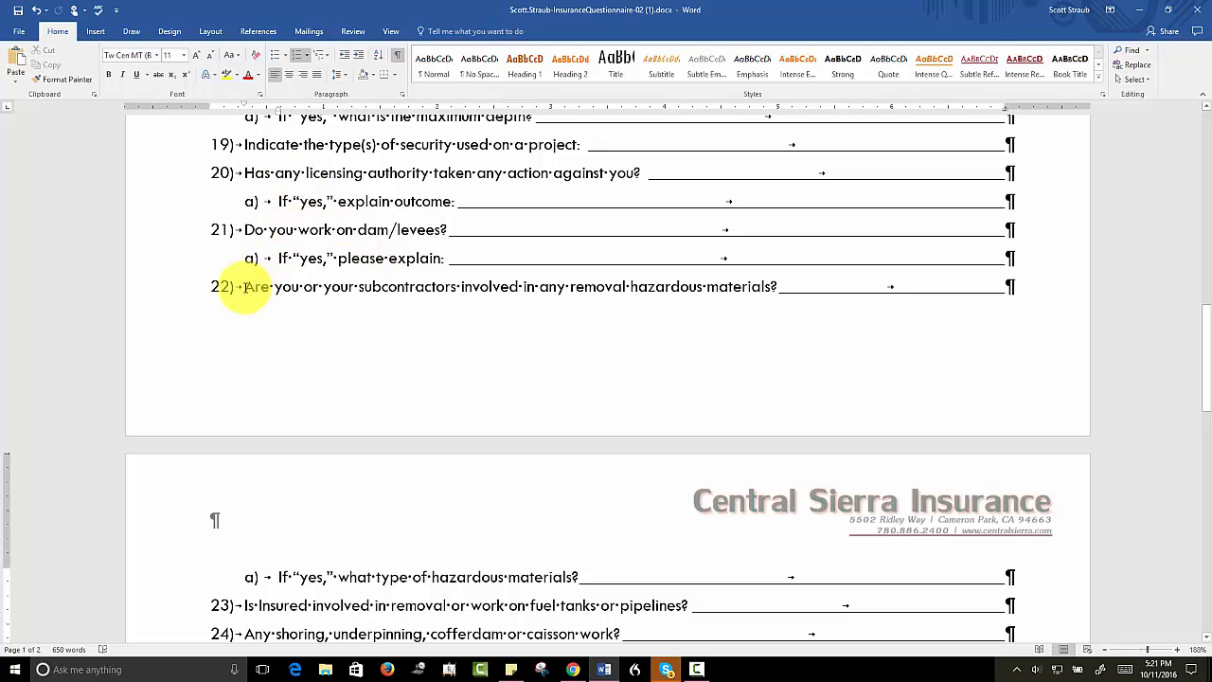
pyautogui.click(244, 288)
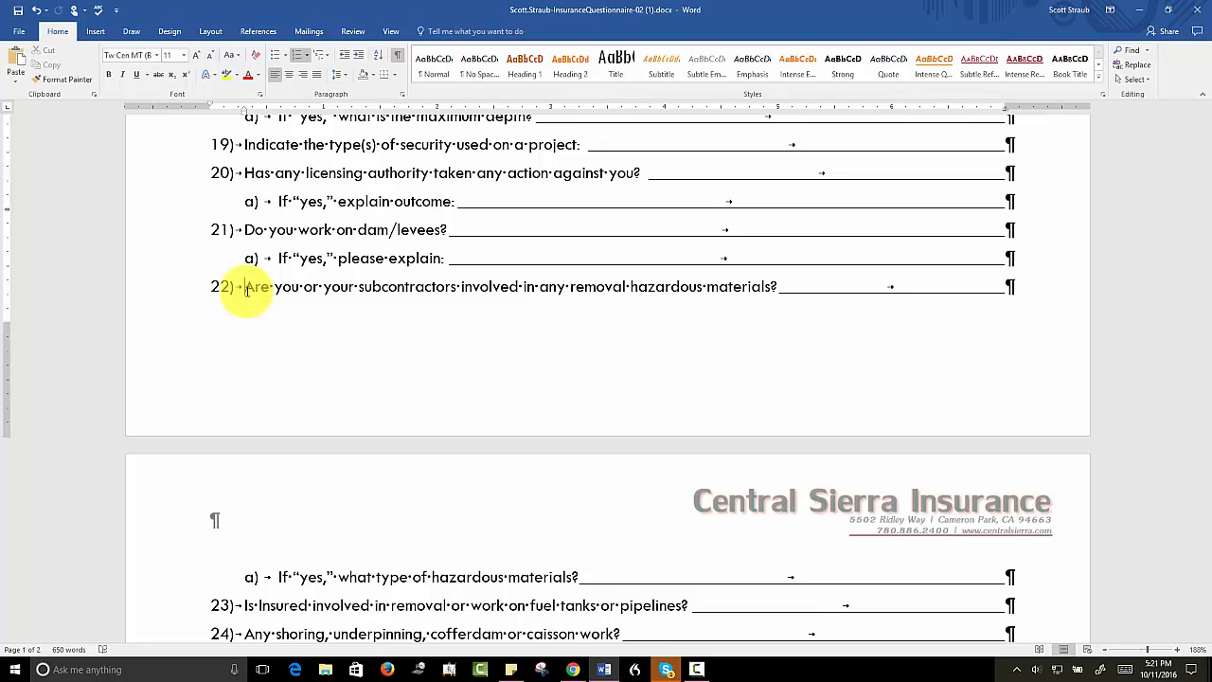
pyautogui.hotkey('ctrl', 'Return')
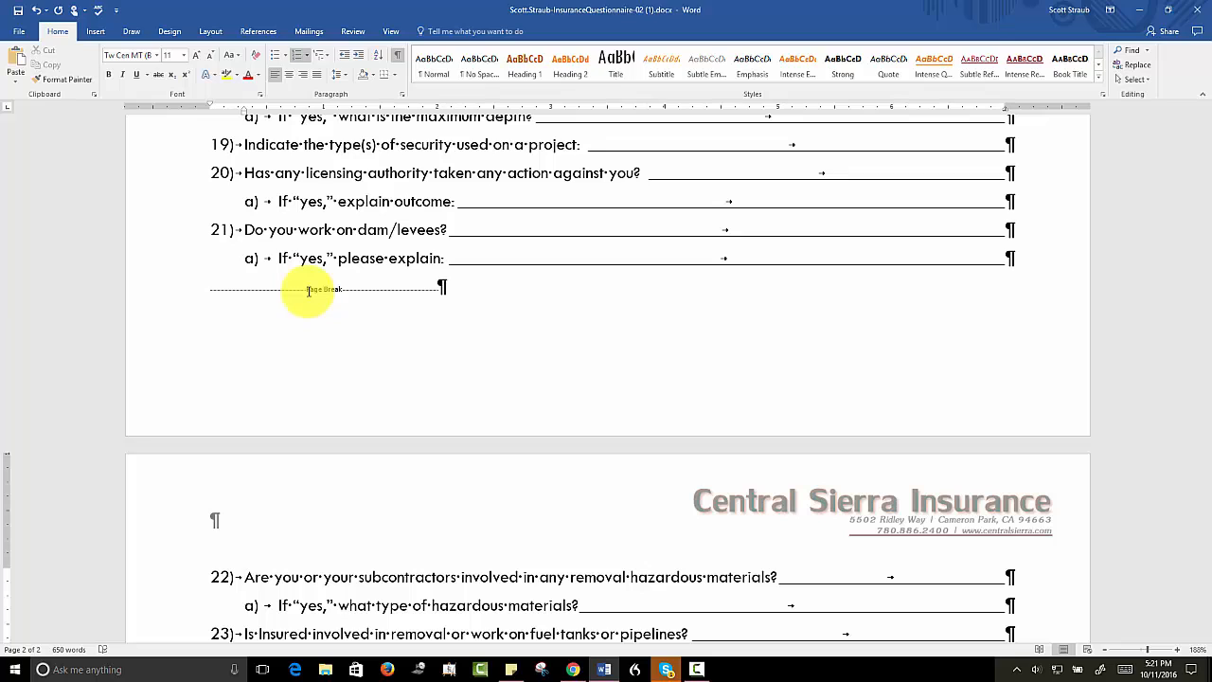
# - Insert a Page X of Y page number at the bottom of the page using the Bold Numbers 3 style
pyautogui.hotkey('ctrl', 'Home')
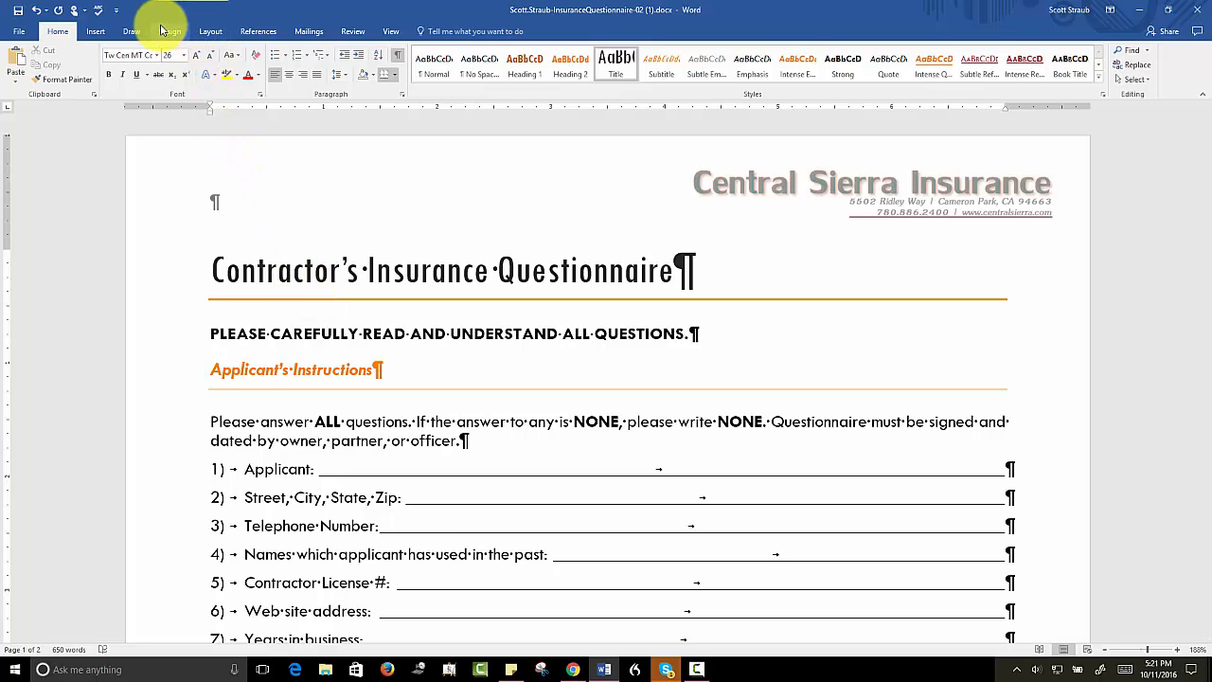
pyautogui.click(96, 31)
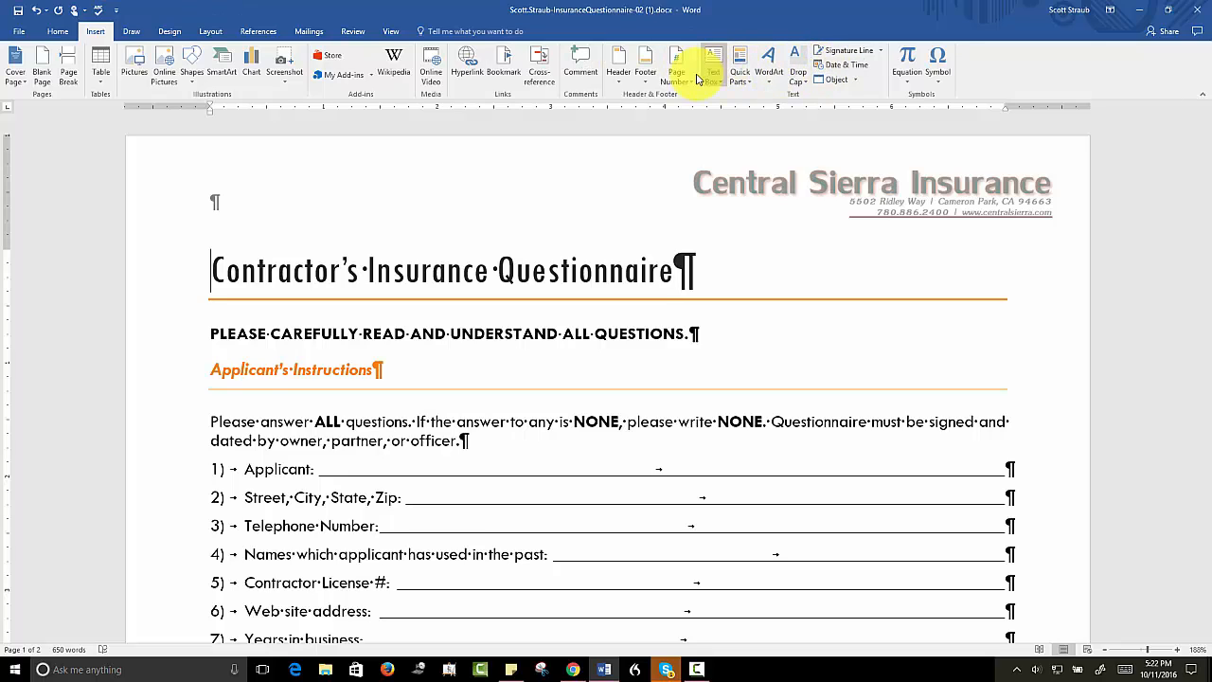
pyautogui.click(688, 82)
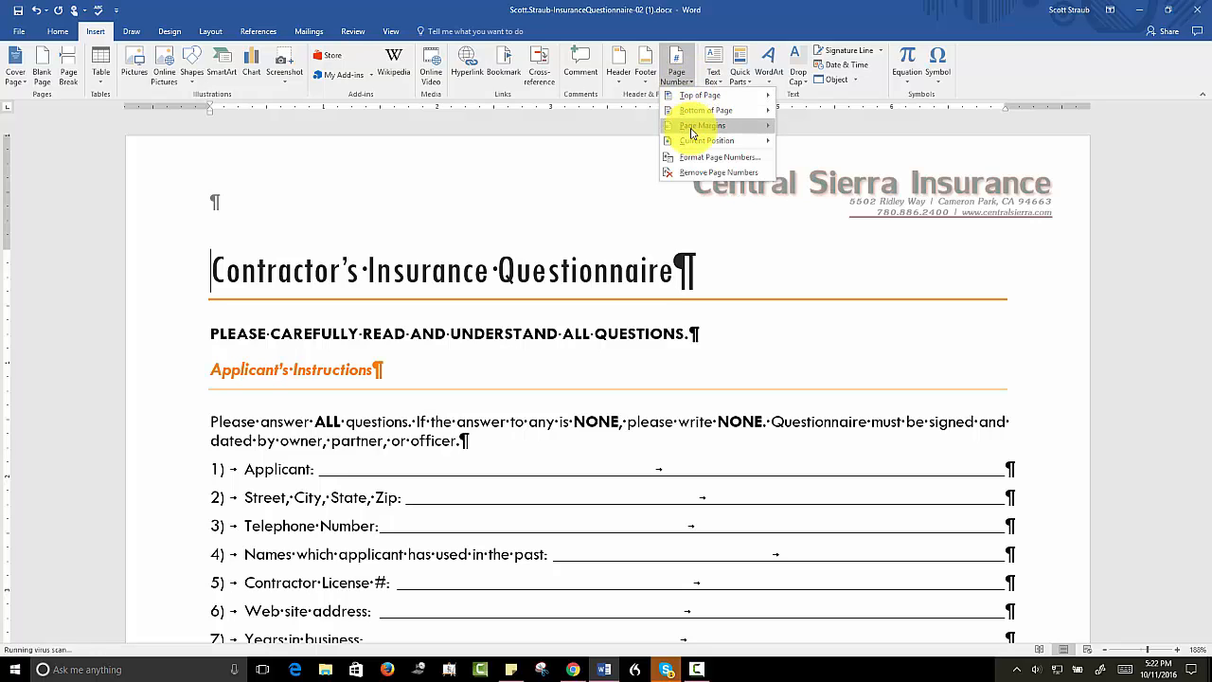
pyautogui.moveTo(696, 129)
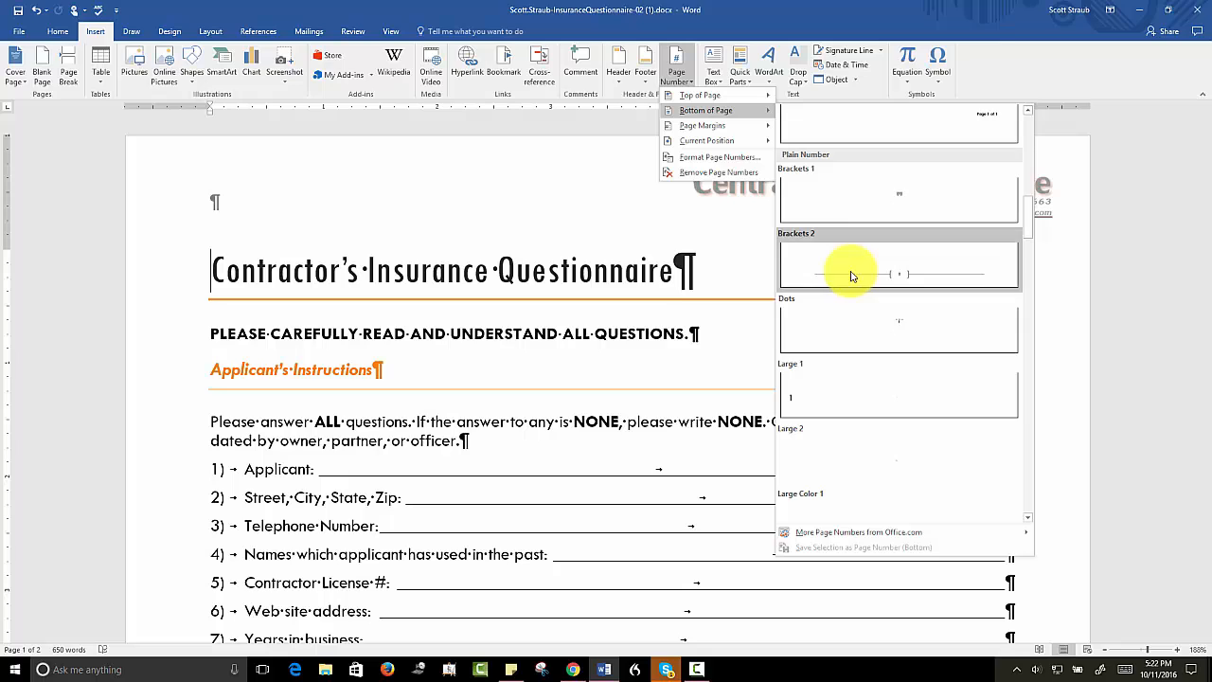
pyautogui.scroll(-5, 852, 270)
pyautogui.scroll(5, 850, 276)
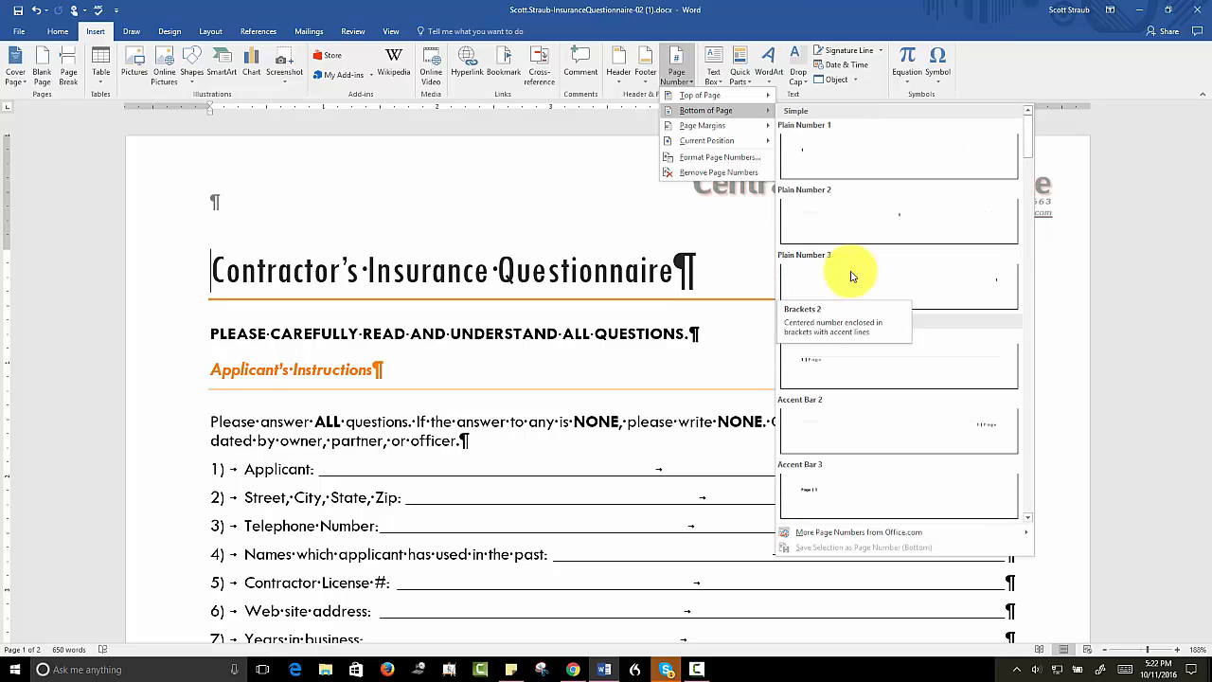
pyautogui.scroll(-10, 851, 275)
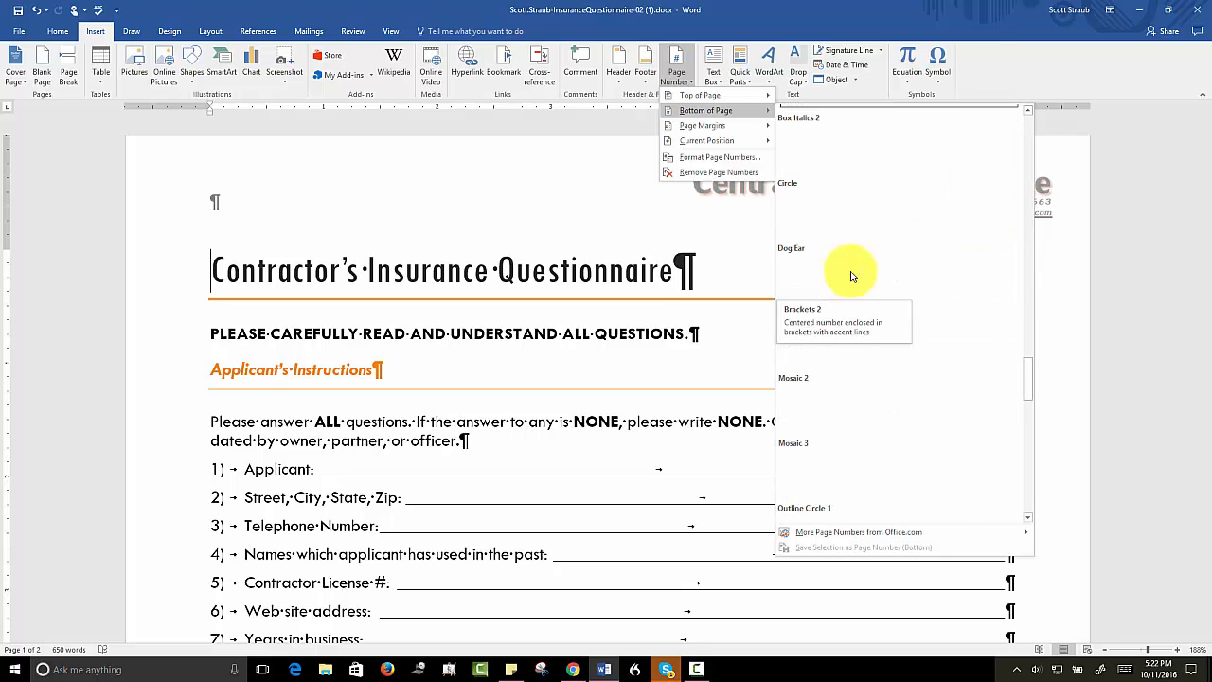
pyautogui.scroll(-3, 850, 275)
pyautogui.scroll(10, 851, 276)
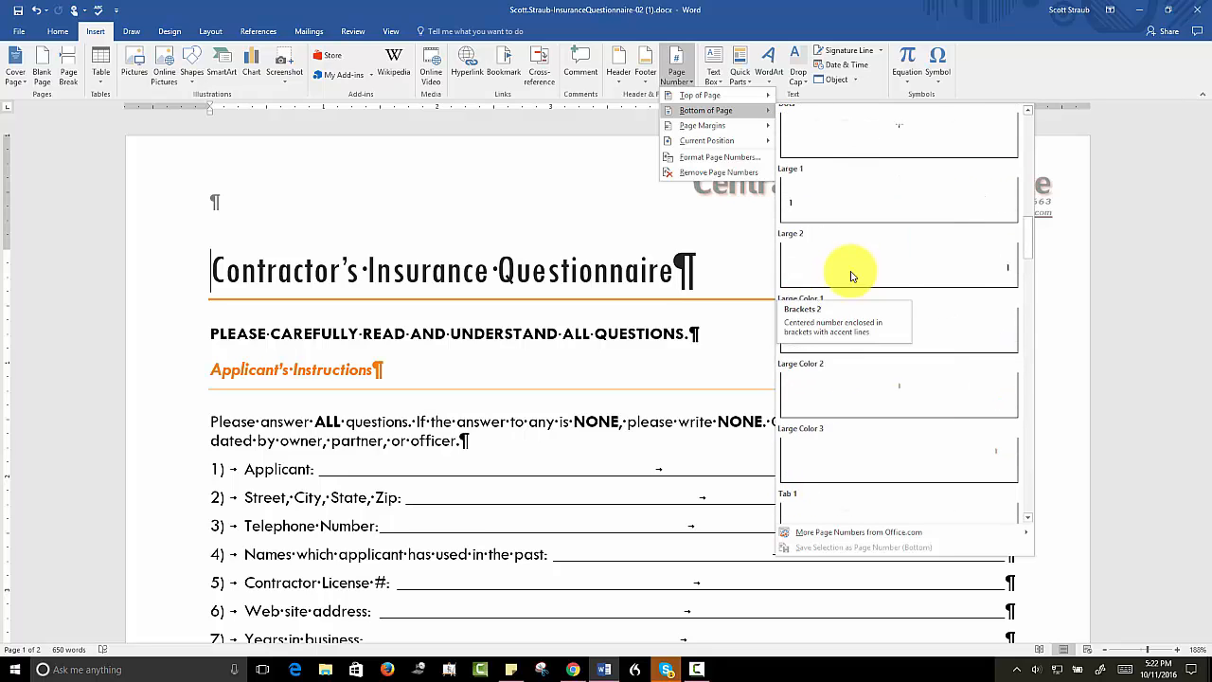
pyautogui.scroll(10, 850, 275)
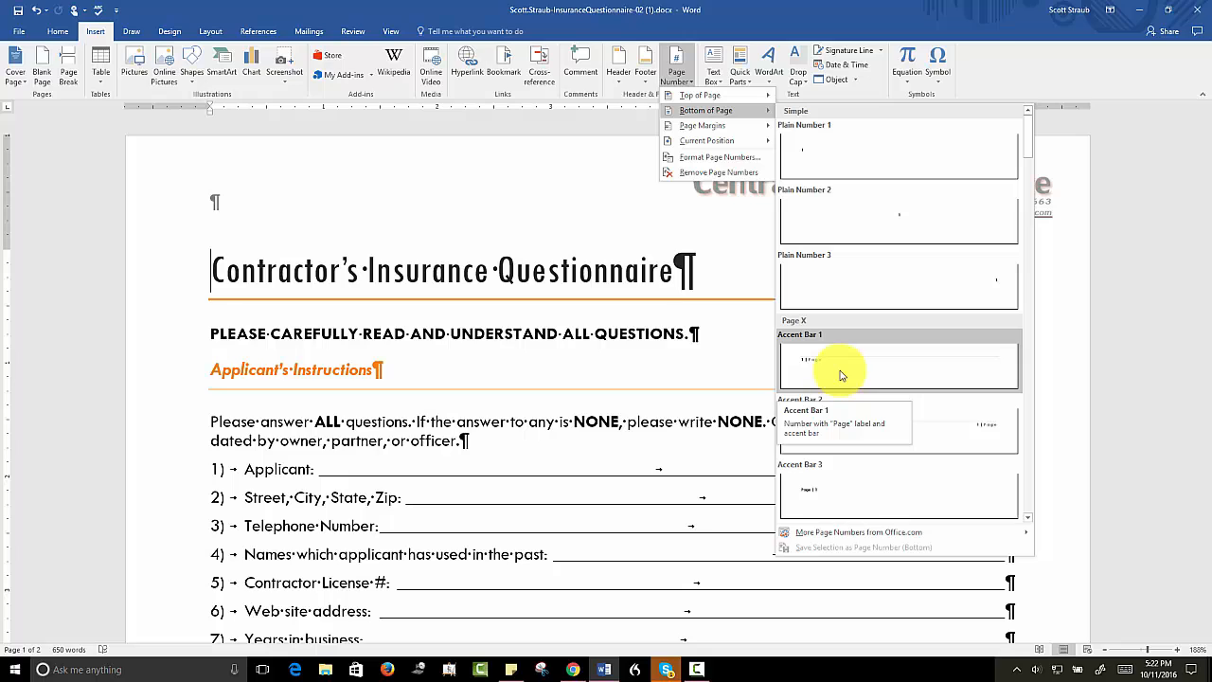
pyautogui.scroll(-3, 843, 369)
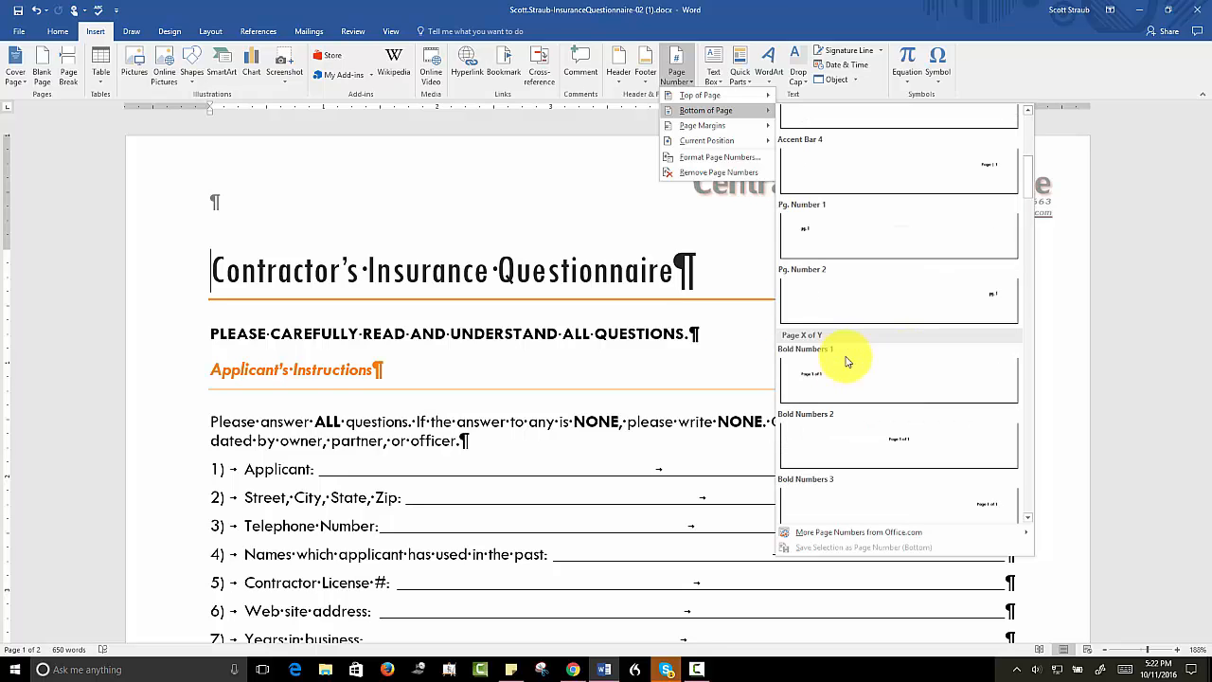
pyautogui.click(833, 500)
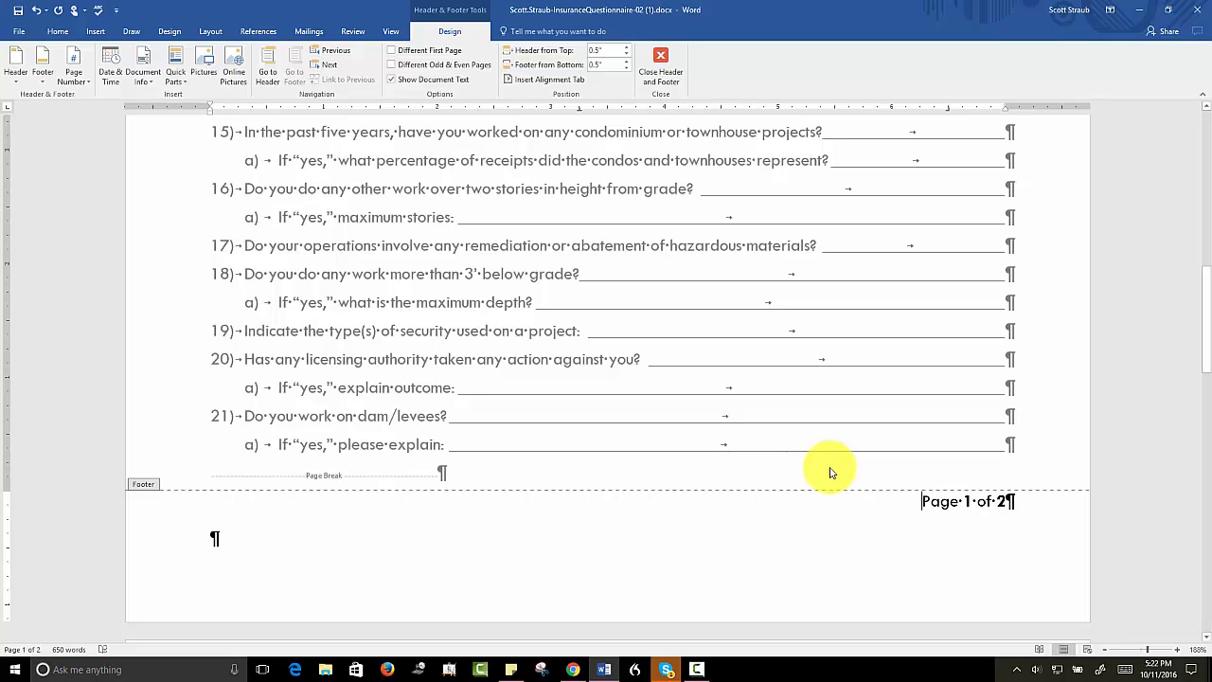
# - Delete the blank paragraph below the page number in the footer and close the footer
pyautogui.click(219, 542)
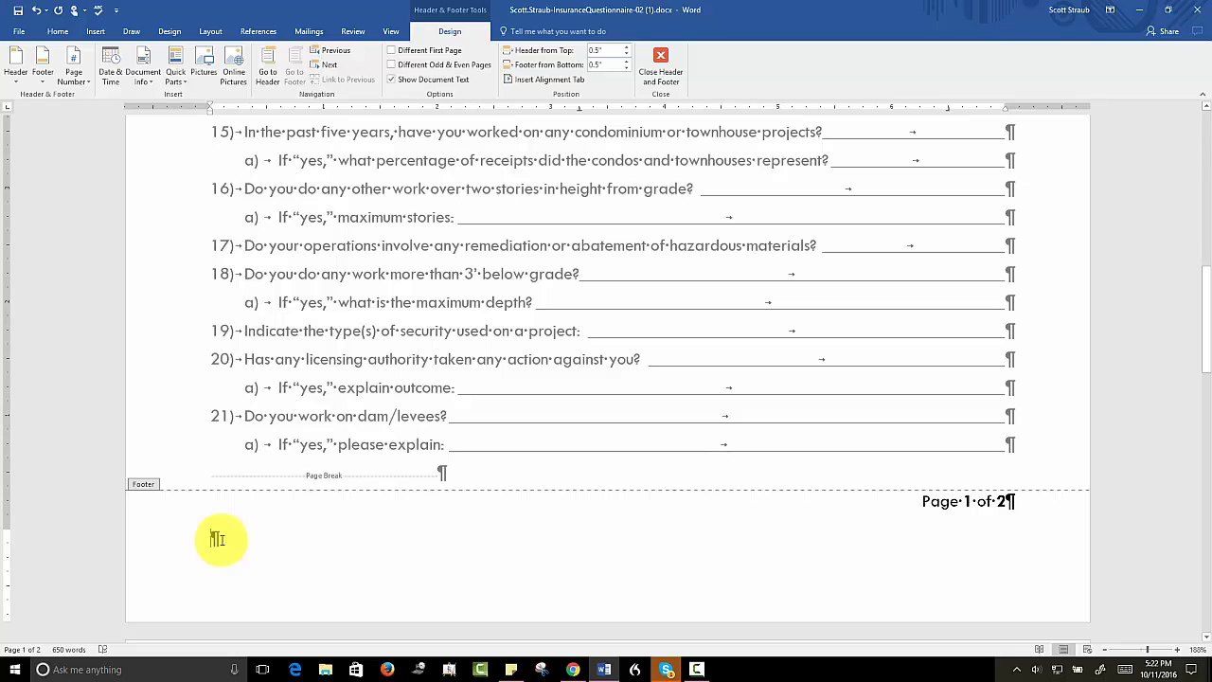
pyautogui.press('BackSpace')
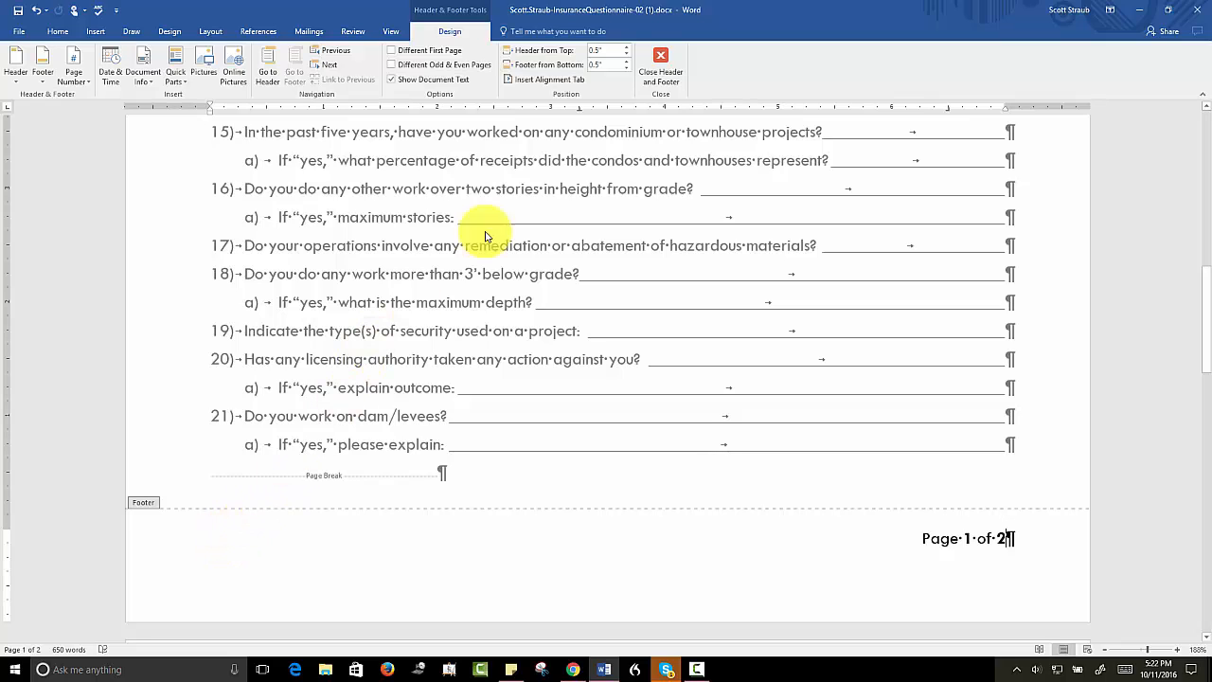
pyautogui.click(660, 58)
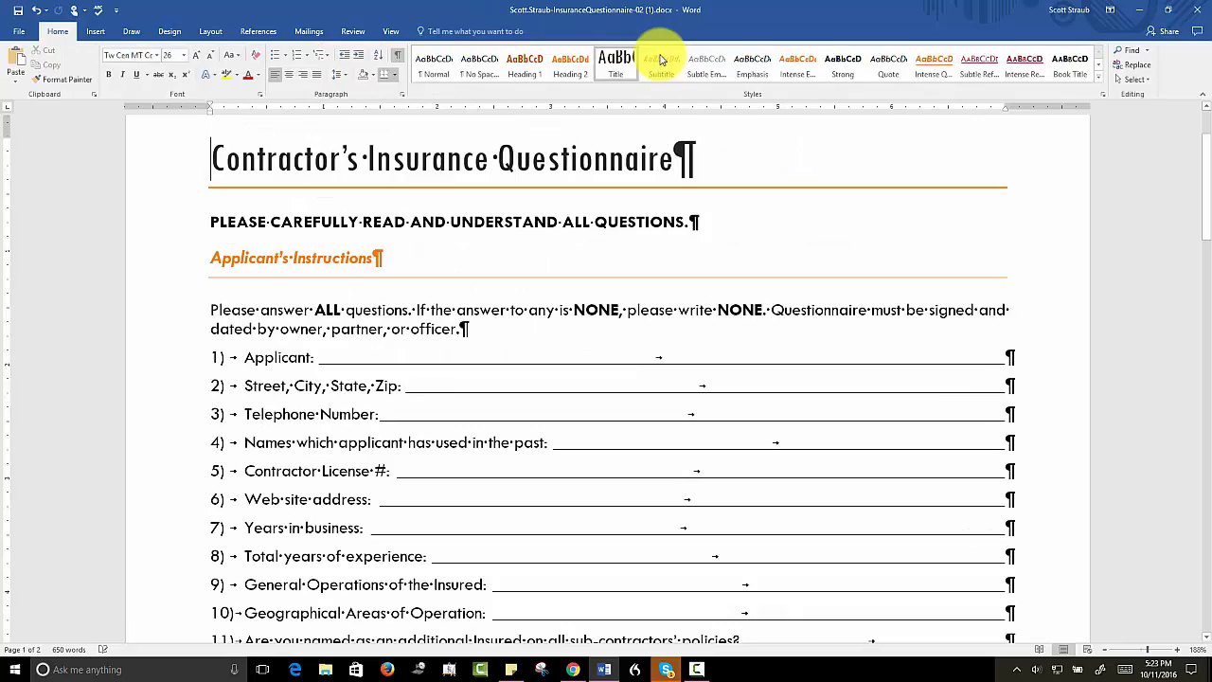